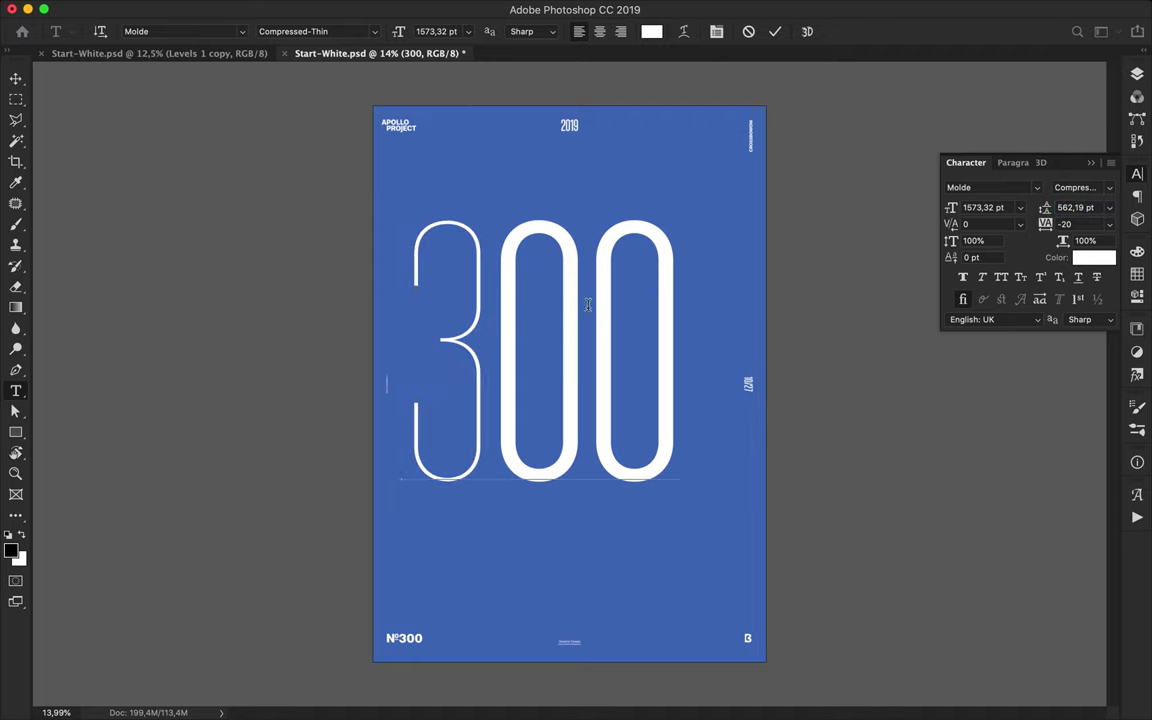
# Set the last zero's font style to Compressed-Heavy and move the 300 text towards the poster's centre.
pyautogui.click(1109, 193)
pyautogui.click(977, 266)
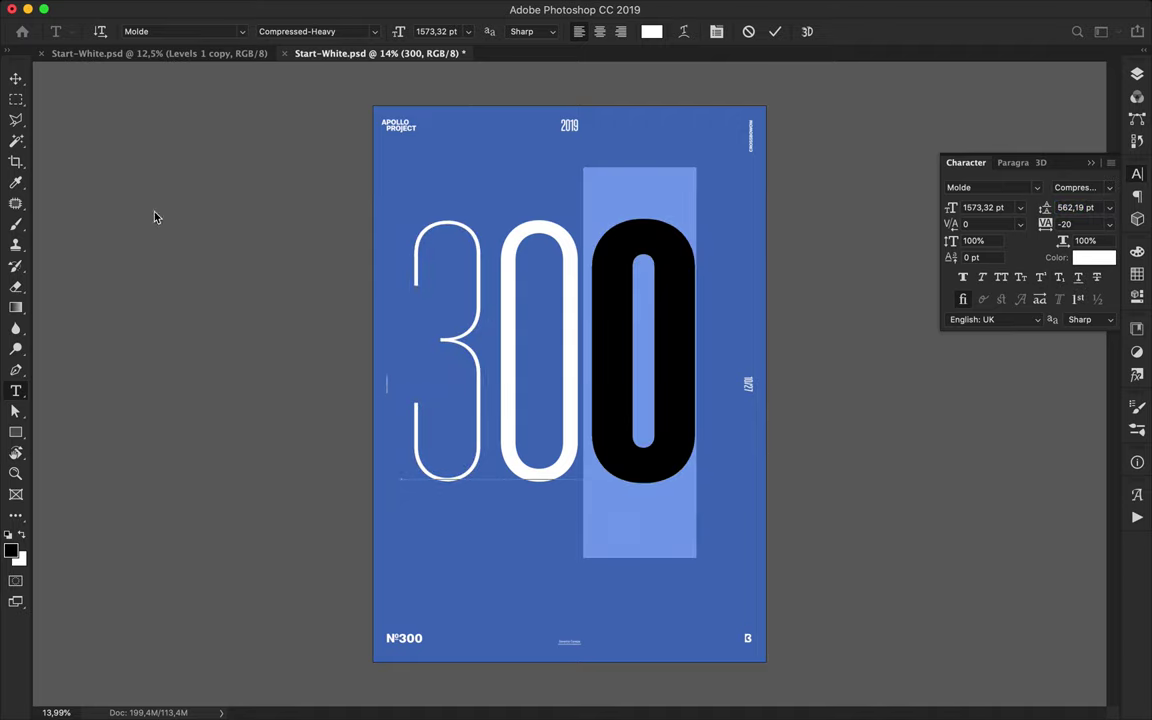
pyautogui.press('Escape')
pyautogui.press('v')
pyautogui.moveTo(504, 329); pyautogui.dragTo(516, 355)
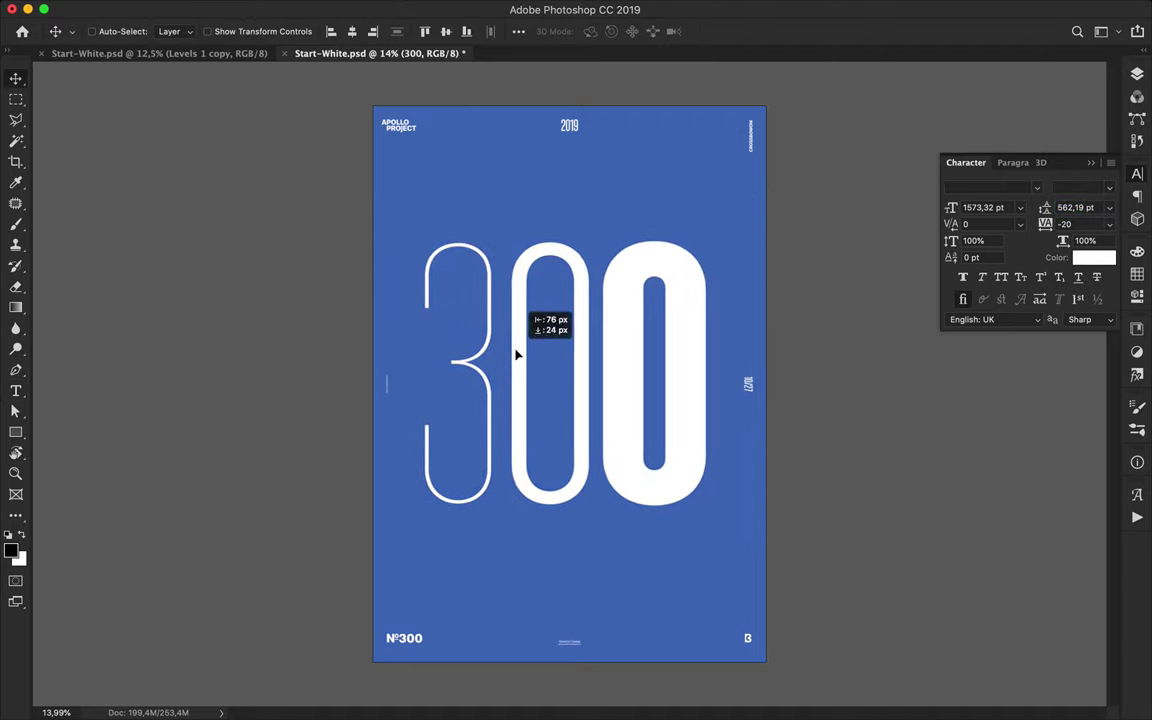
# Set the kerning between the 3 and the first zero to -20.
pyautogui.press('t')
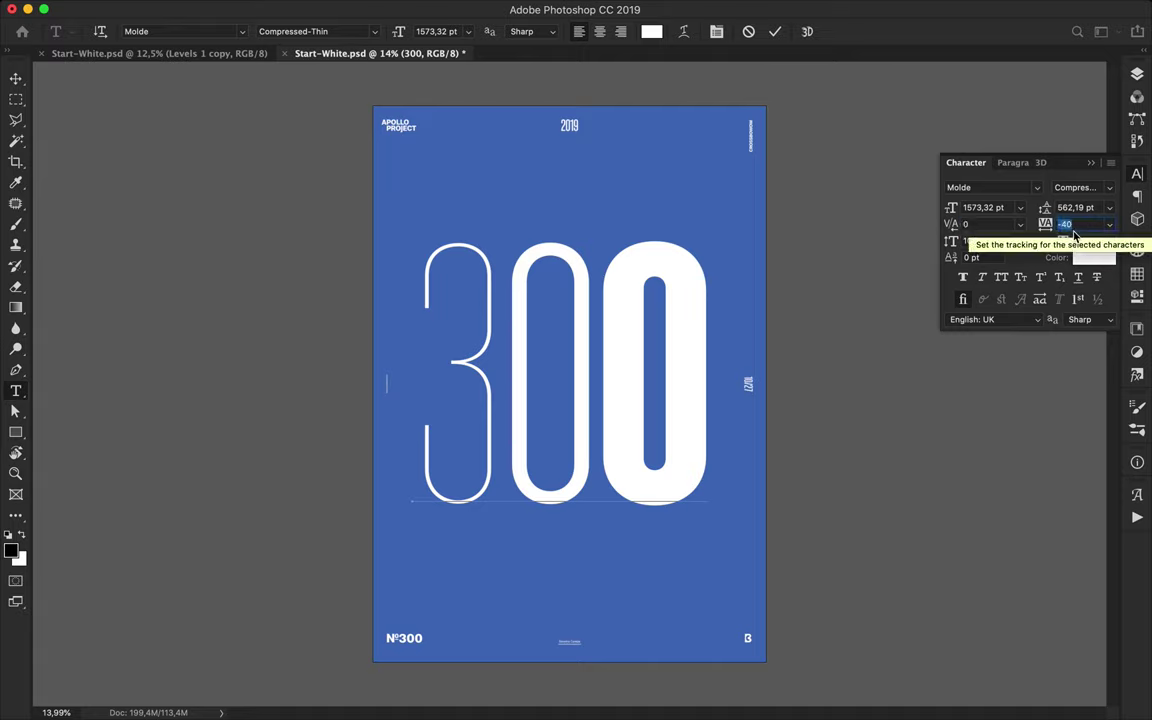
pyautogui.click(1004, 224)
pyautogui.write('-10')
pyautogui.press('Return')
pyautogui.press('Escape')
pyautogui.press('v')
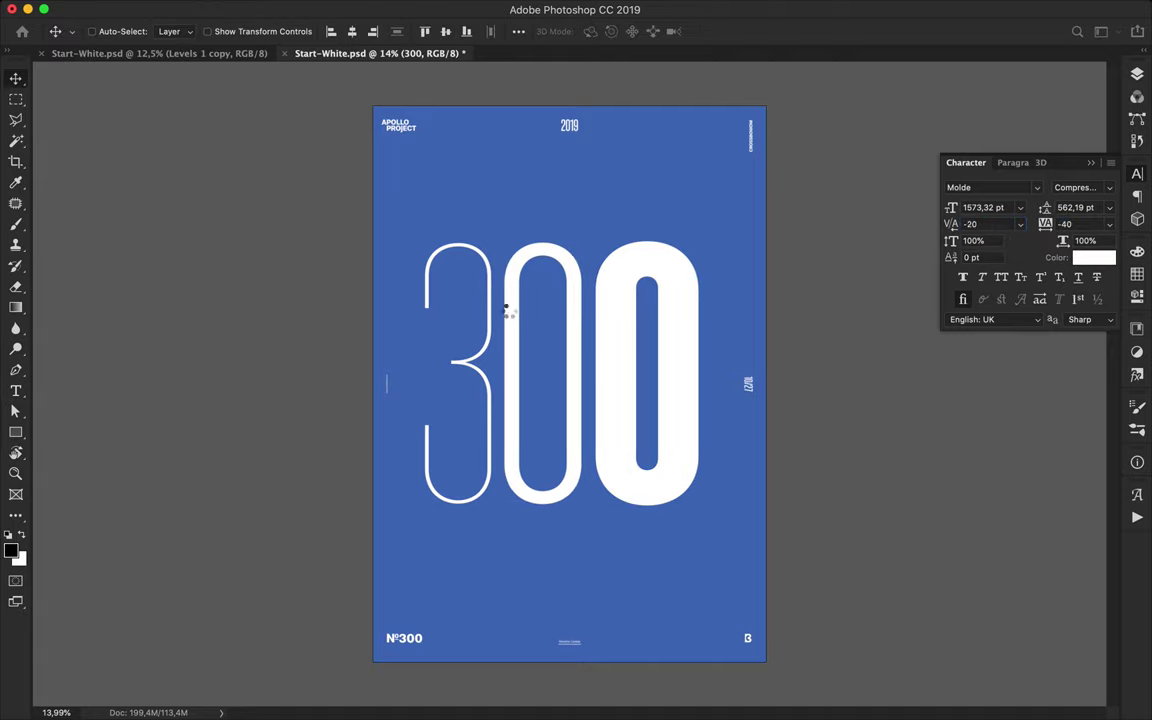
# Enlarge the 300 text to about 1864 pt and centre it on the poster.
pyautogui.hotkey('ctrl', 't')
pyautogui.moveTo(557, 580); pyautogui.dragTo(559, 654)
pyautogui.moveTo(633, 354); pyautogui.dragTo(637, 344)
pyautogui.press('Return')
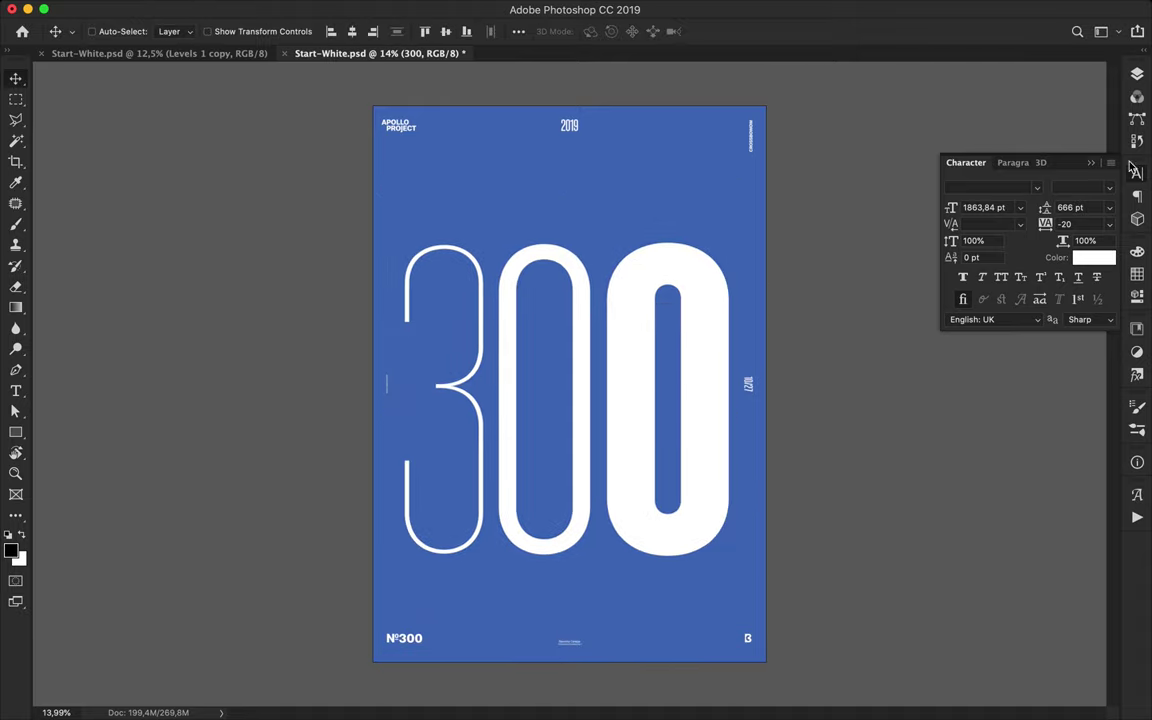
# Duplicate the 300 text layer, hiding the original, and rasterize the copy.
pyautogui.click(1138, 82)
pyautogui.moveTo(1030, 183); pyautogui.dragTo(1027, 171)
pyautogui.click(913, 212)
pyautogui.rightClick(1012, 176)
pyautogui.click(922, 430)
# Show the Levels 1 copy statue layer and position the head behind the middle zero.
pyautogui.click(991, 248)
pyautogui.click(913, 246)
pyautogui.moveTo(585, 341); pyautogui.dragTo(537, 274)
pyautogui.moveTo(553, 222); pyautogui.dragTo(575, 314)
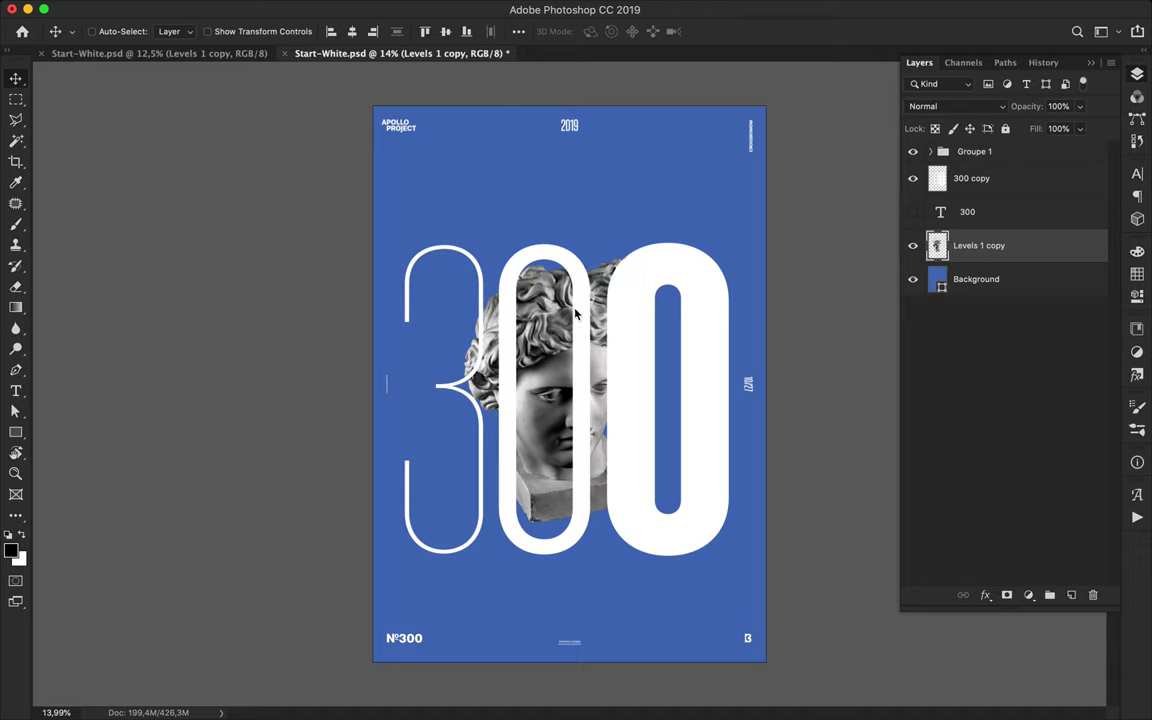
# Duplicate the statue layer above 300 copy and load the 300 copy shape as a selection.
pyautogui.moveTo(1000, 246); pyautogui.dragTo(998, 232)
pyautogui.moveTo(990, 244); pyautogui.dragTo(989, 165)
pyautogui.keyDown('super'); pyautogui.click(938, 212); pyautogui.keyUp('super')
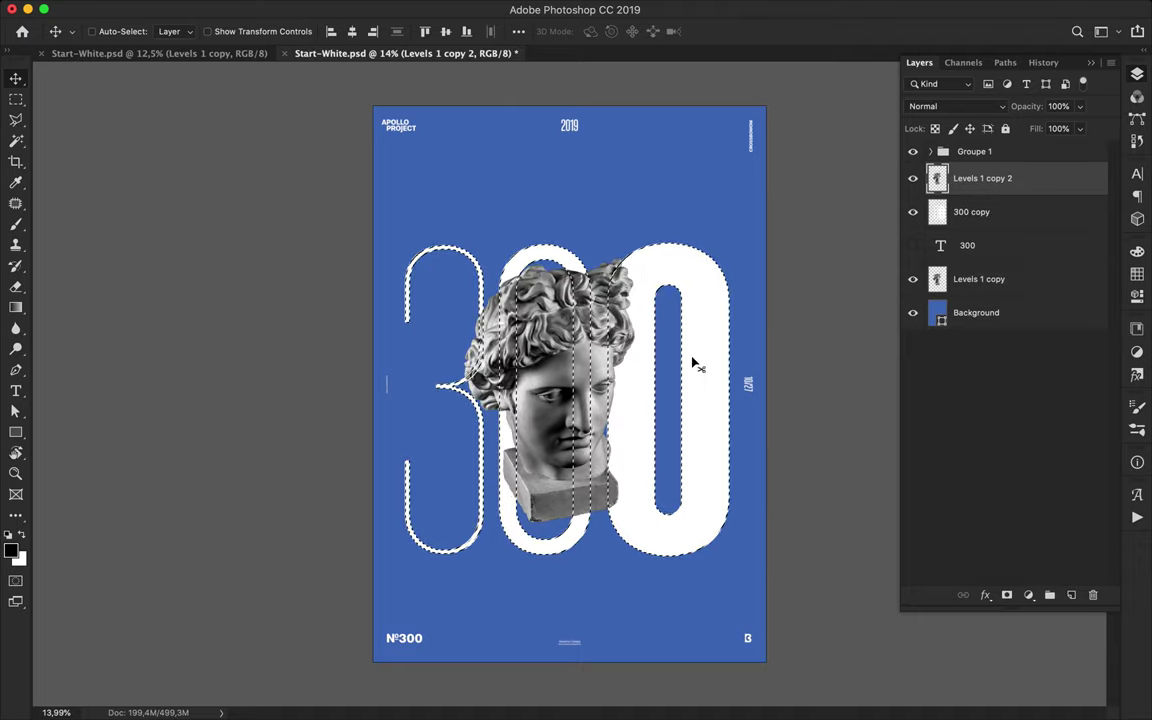
# Erase the statue copy within the 3 and the middle zero's left stroke using a 2480 px eraser, and clear the selection.
pyautogui.press('e')
pyautogui.rightClick(505, 300)
pyautogui.click(585, 490)
pyautogui.moveTo(622, 333); pyautogui.dragTo(676, 341)
pyautogui.moveTo(461, 322); pyautogui.dragTo(489, 522)
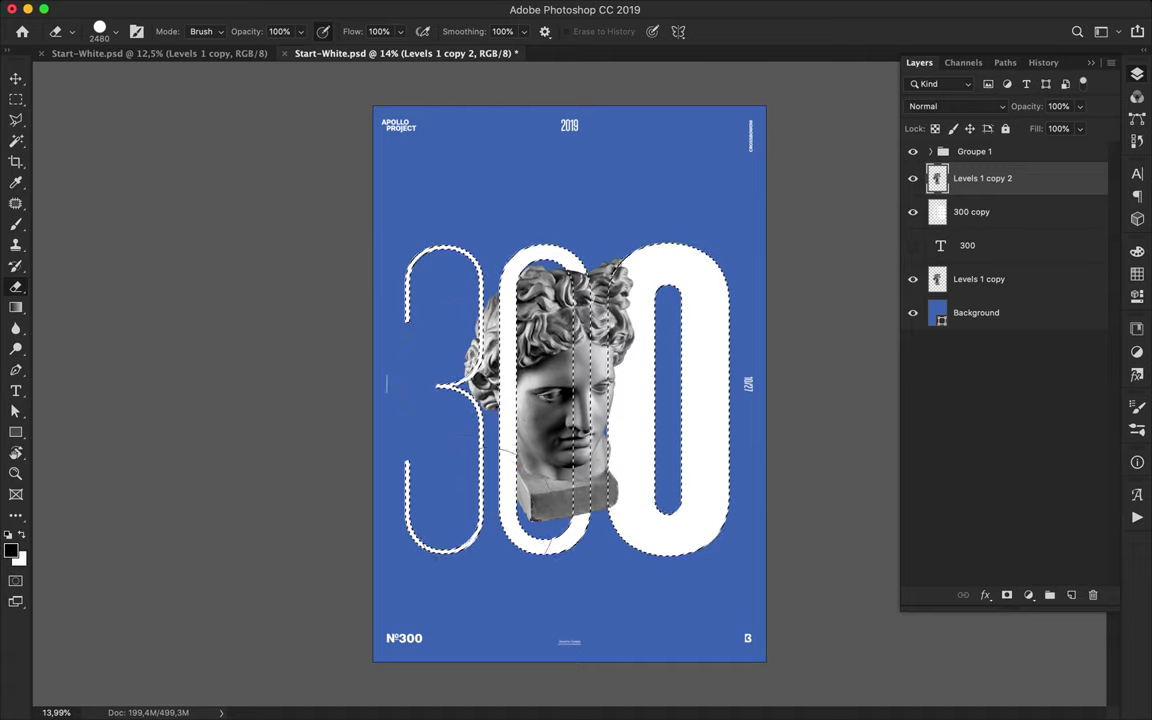
pyautogui.press('m')
pyautogui.click(608, 235)
pyautogui.press('v')
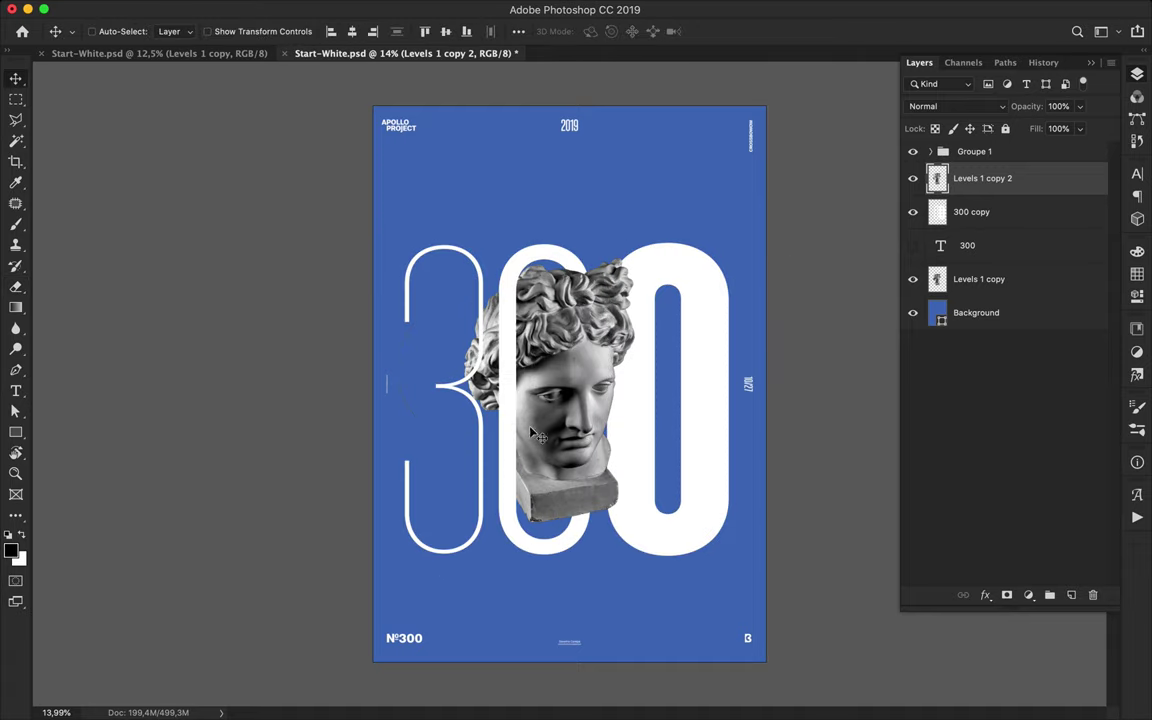
# Duplicate the 300 copy layer, hide the original and erase the 3 and the last zero from the duplicate.
pyautogui.keyDown('super'); pyautogui.click(508, 452); pyautogui.keyUp('super')
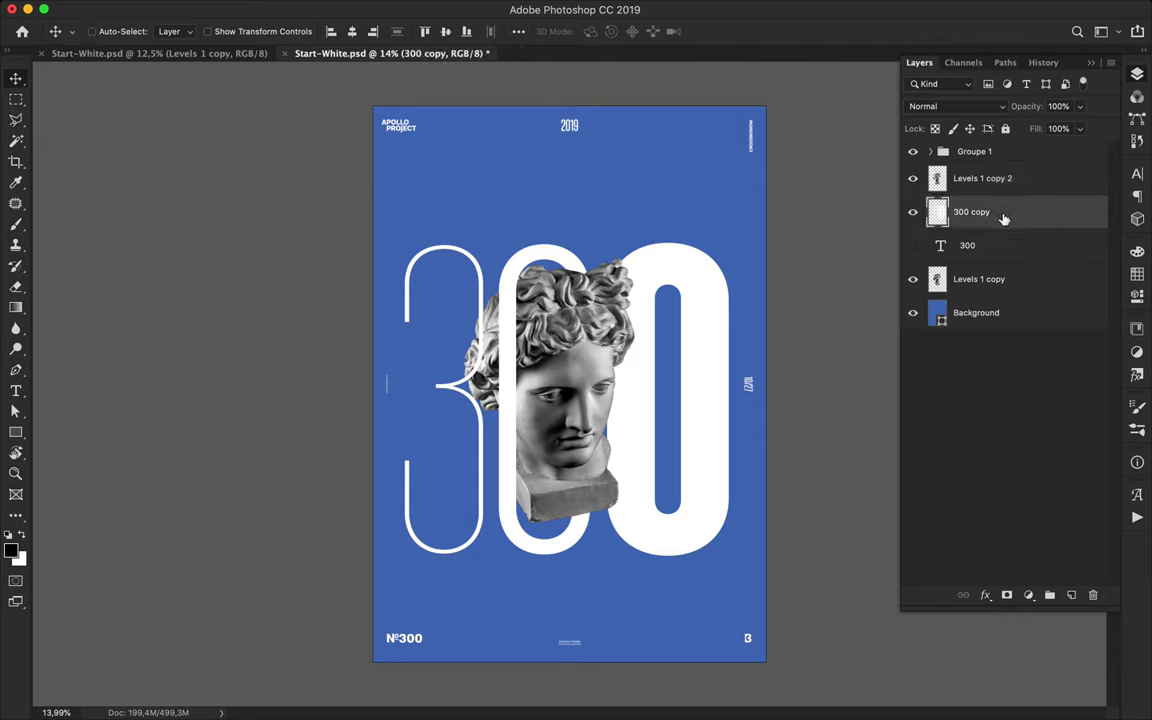
pyautogui.press('super+j')
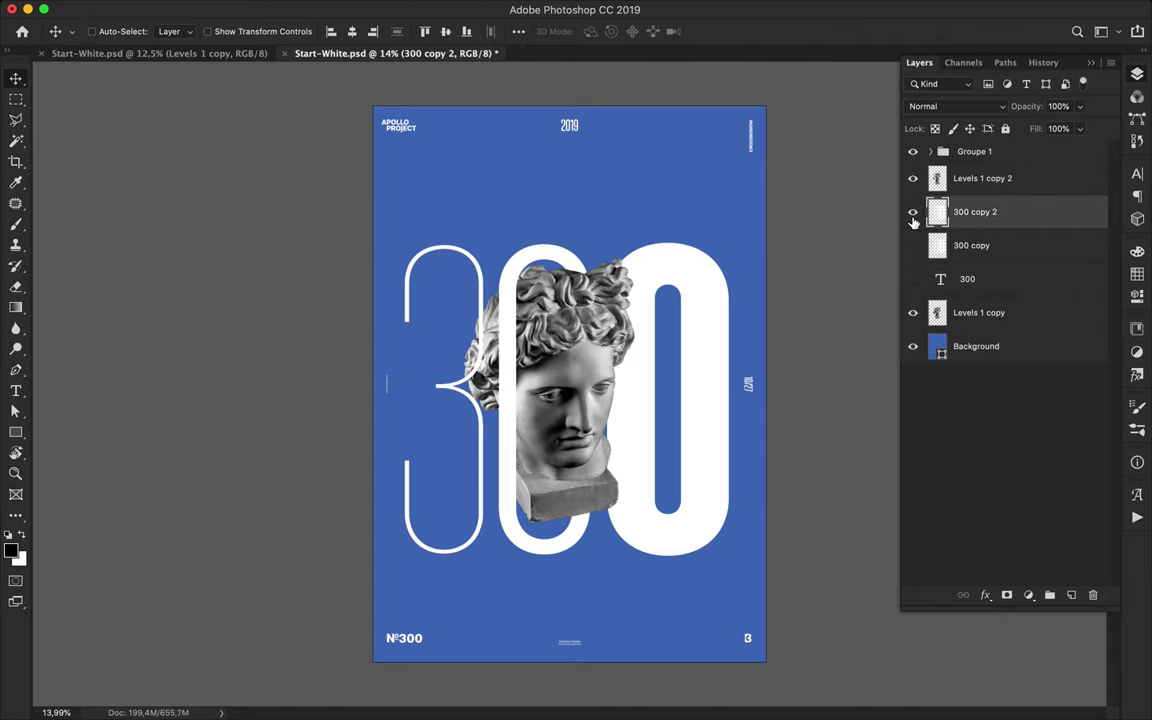
pyautogui.press('e')
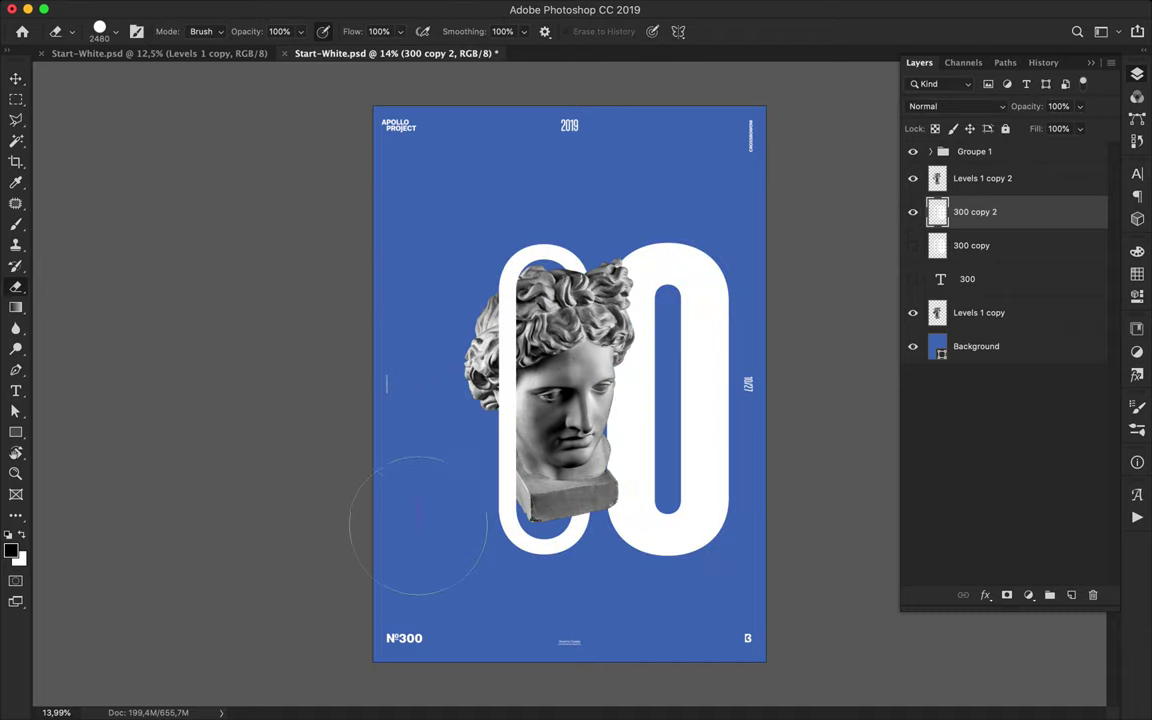
pyautogui.moveTo(678, 290)
pyautogui.mouseDown()
pyautogui.moveTo(640, 300)
pyautogui.moveTo(645, 495)
pyautogui.mouseUp()
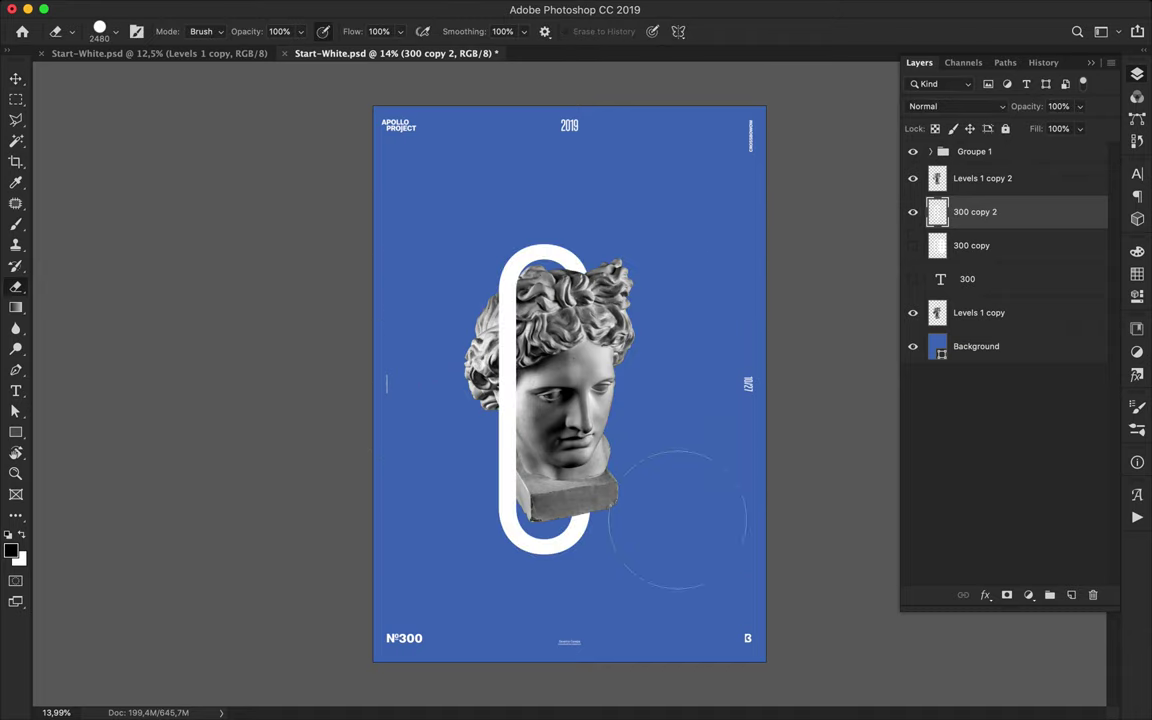
pyautogui.press('v')
pyautogui.keyDown('super'); pyautogui.click(937, 212); pyautogui.keyUp('super')
pyautogui.press('w')
pyautogui.keyDown('shift'); pyautogui.click(681, 275); pyautogui.keyUp('shift')
pyautogui.press('e')
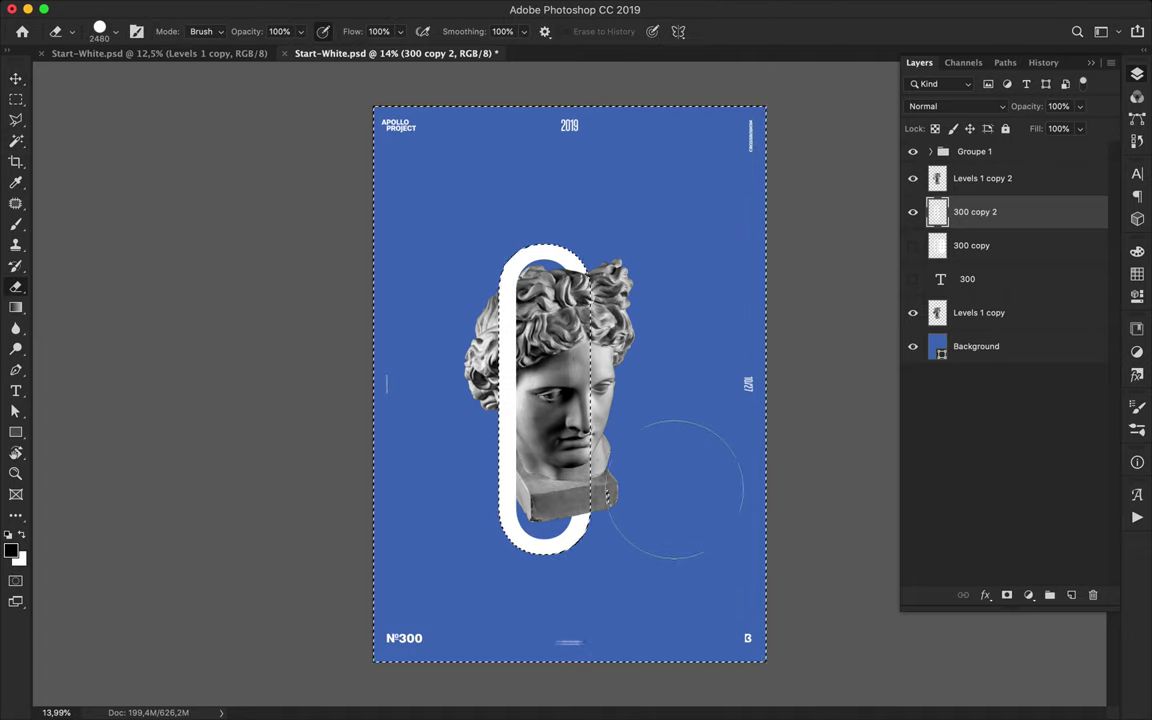
pyautogui.press('w')
pyautogui.press('e')
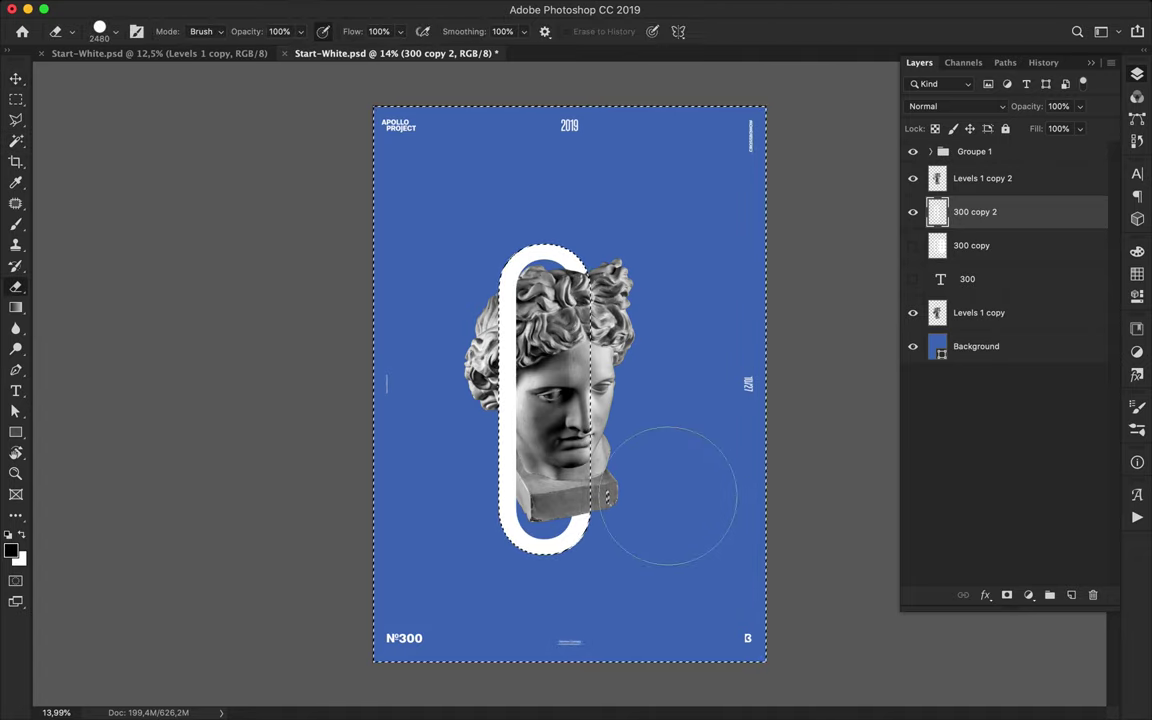
pyautogui.hotkey('ctrl', 'd')
pyautogui.press('m')
pyautogui.press('w')
pyautogui.press('e')
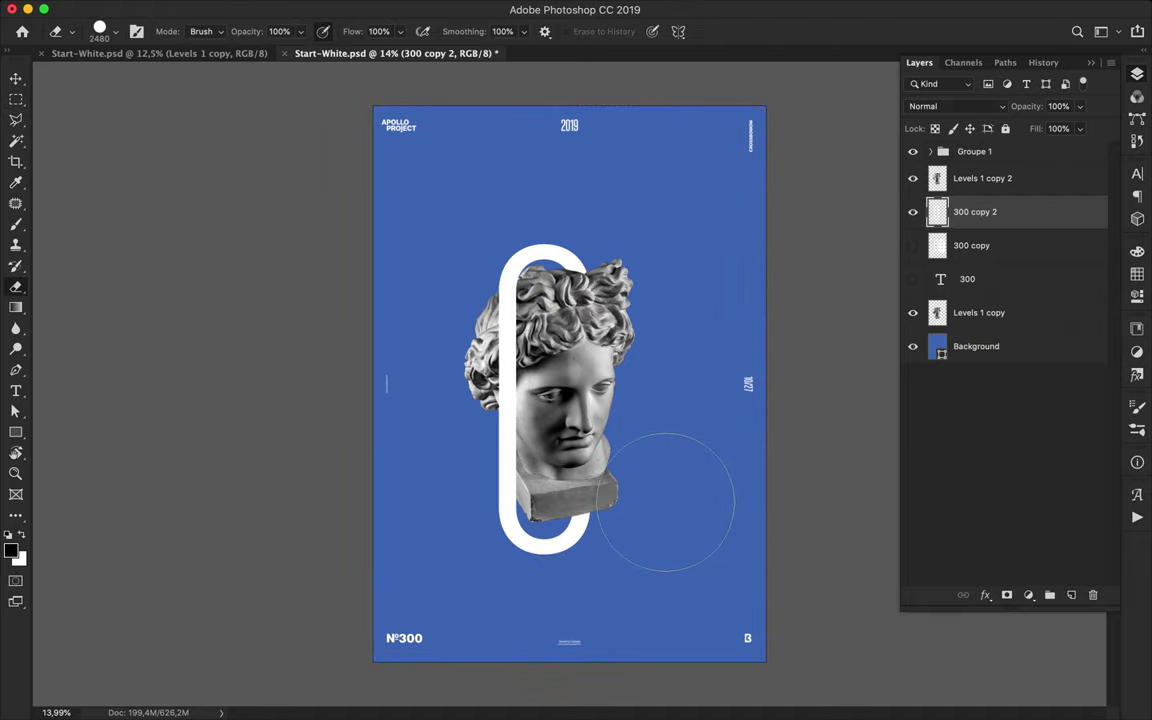
# Select only the zero's white stroke on 300 copy 2 by selecting the empty area with the Magic Wand and inverting the selection.
pyautogui.press('w')
pyautogui.click(681, 520)
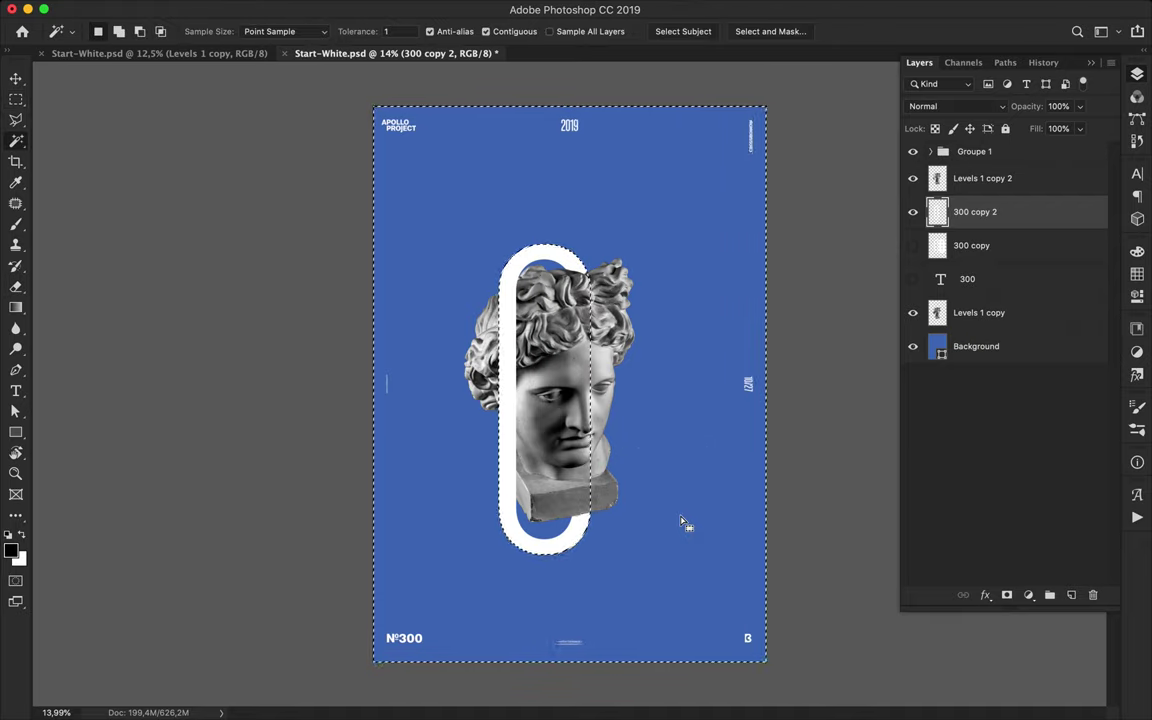
pyautogui.hotkey('ctrl', 'shift', 'i')
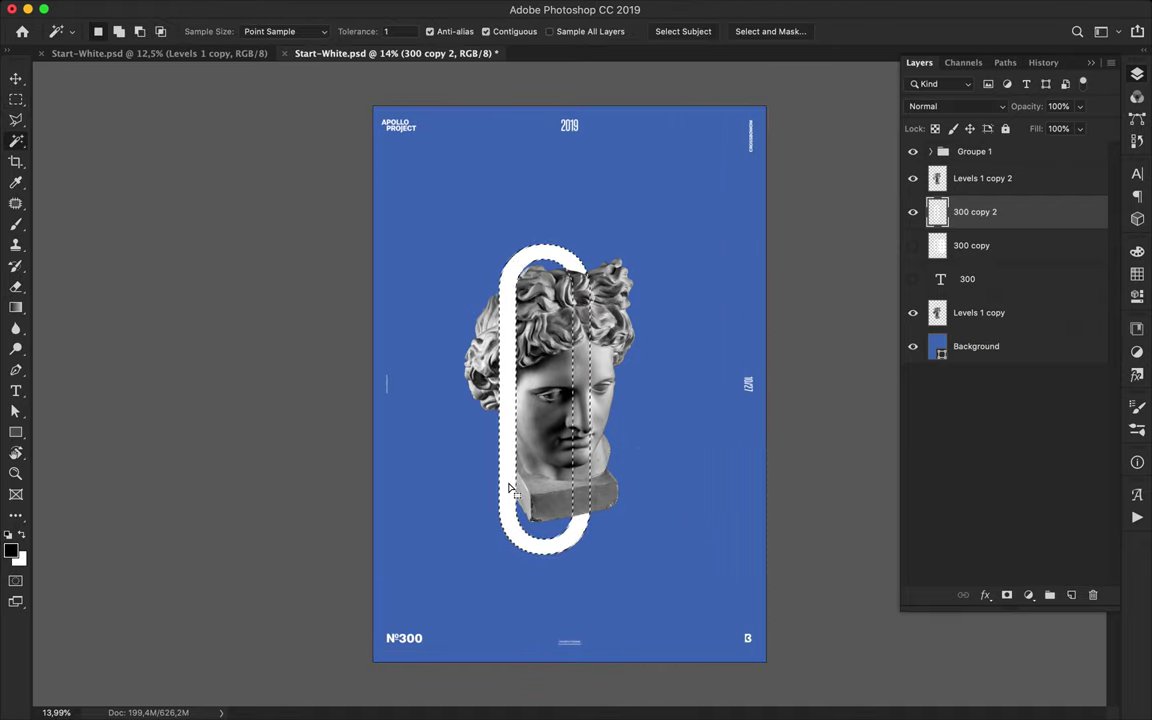
pyautogui.click(486, 31)
pyautogui.click(667, 345)
pyautogui.hotkey('ctrl', 'shift', 'i')
# Sample the poster's blue as the foreground colour and darken it to a navy shade.
pyautogui.press('v')
pyautogui.press('b')
pyautogui.click(281, 33)
pyautogui.click(281, 34)
pyautogui.click(11, 551)
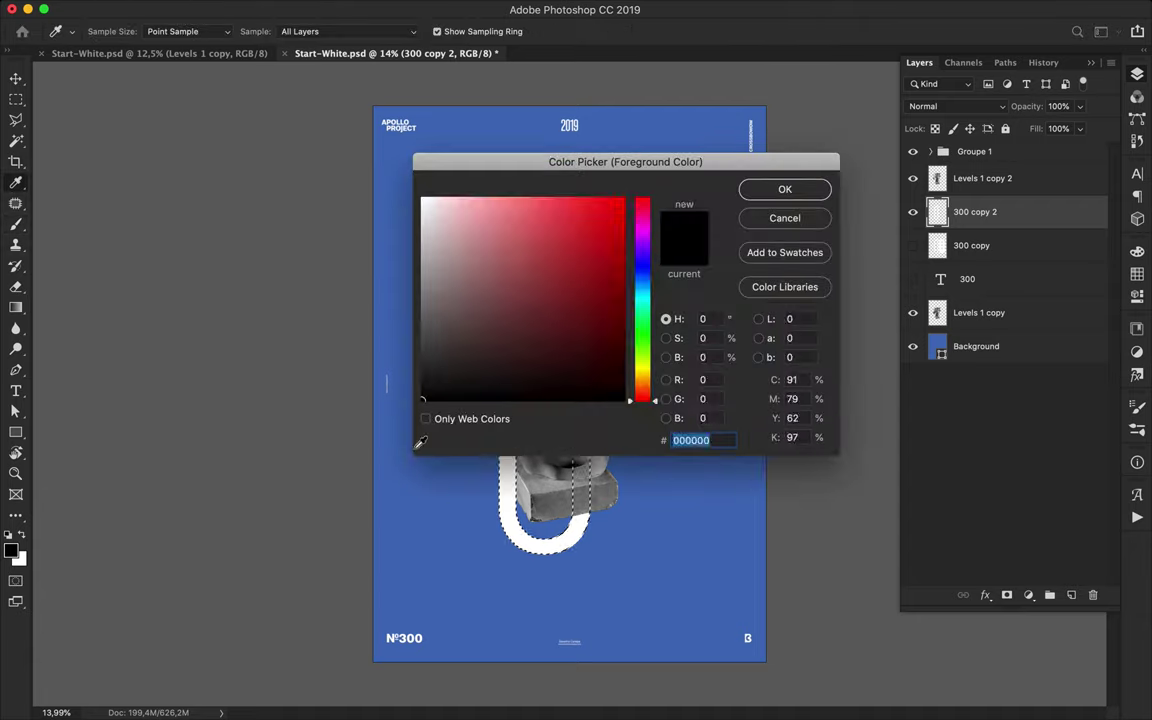
pyautogui.click(395, 380)
pyautogui.moveTo(551, 270); pyautogui.dragTo(550, 319)
pyautogui.click(814, 193)
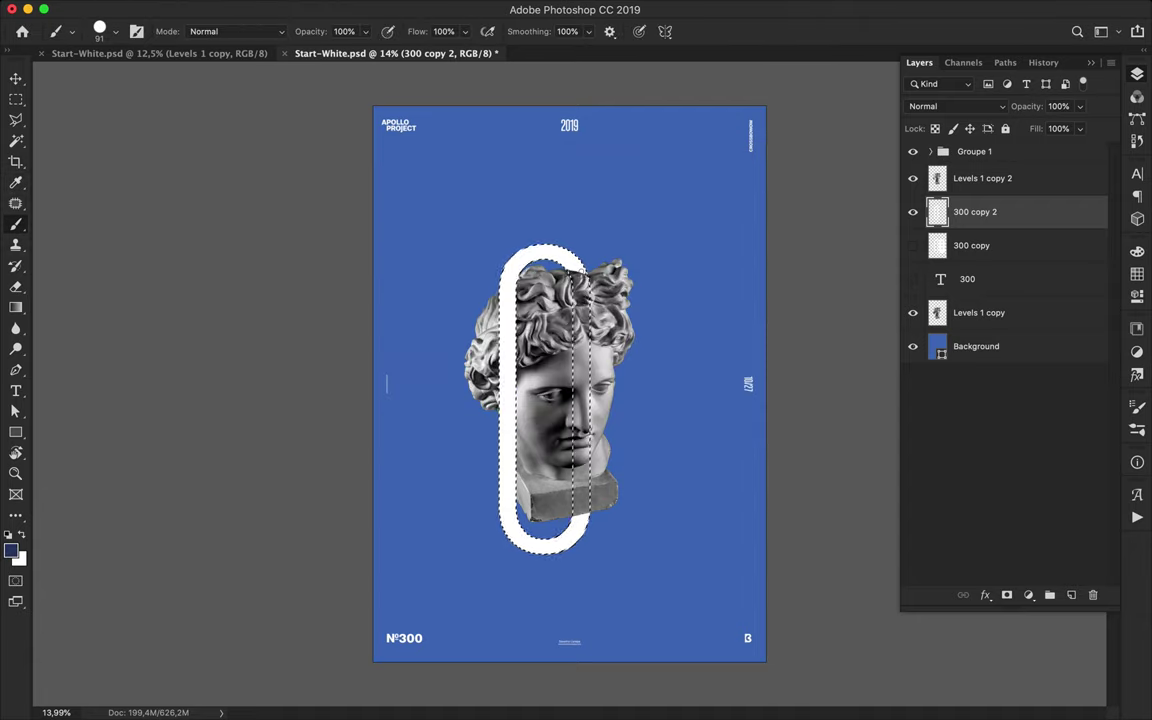
# Paint the selected zero navy with a 364 px hard round brush and clear the selection.
pyautogui.press('w')
pyautogui.rightClick(530, 396)
pyautogui.click(430, 427)
pyautogui.press('b')
pyautogui.rightClick(480, 430)
pyautogui.moveTo(604, 371); pyautogui.dragTo(643, 373)
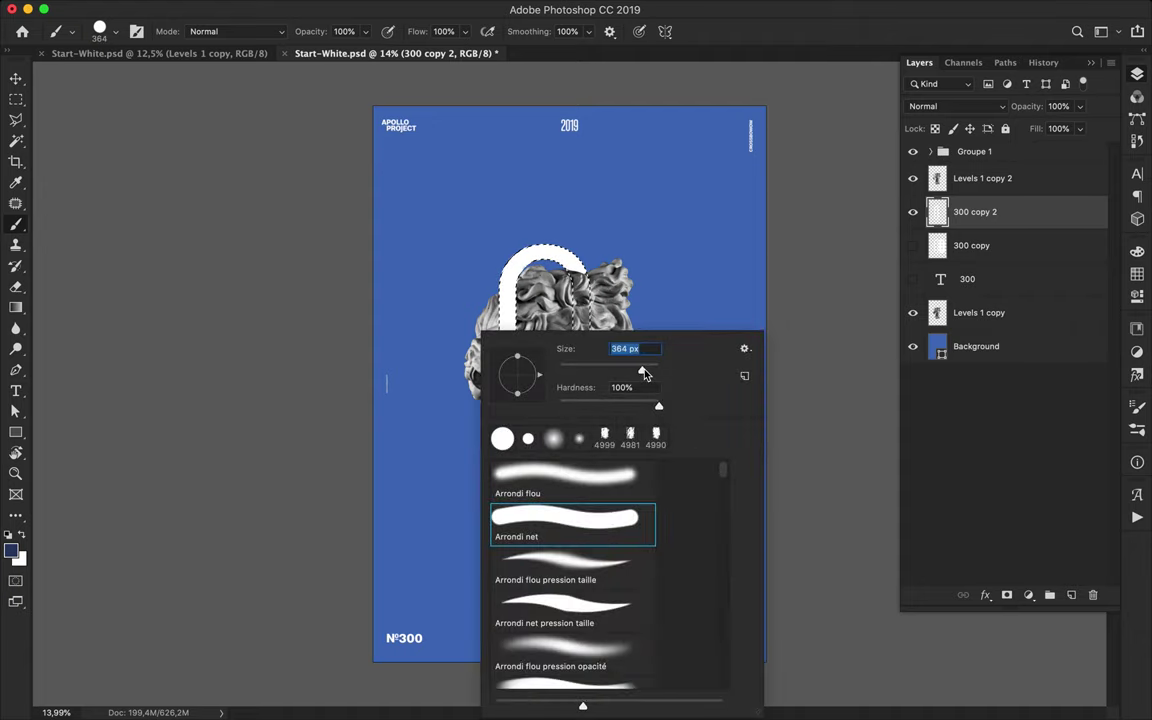
pyautogui.moveTo(565, 252)
pyautogui.mouseDown()
pyautogui.moveTo(541, 335)
pyautogui.moveTo(545, 490)
pyautogui.mouseUp()
pyautogui.press('super+d')
# Move the 300 copy 2 layer below 300 copy and show the 300 copy layer.
pyautogui.press('m')
pyautogui.press('v')
pyautogui.moveTo(965, 212); pyautogui.dragTo(975, 258)
pyautogui.click(912, 212)
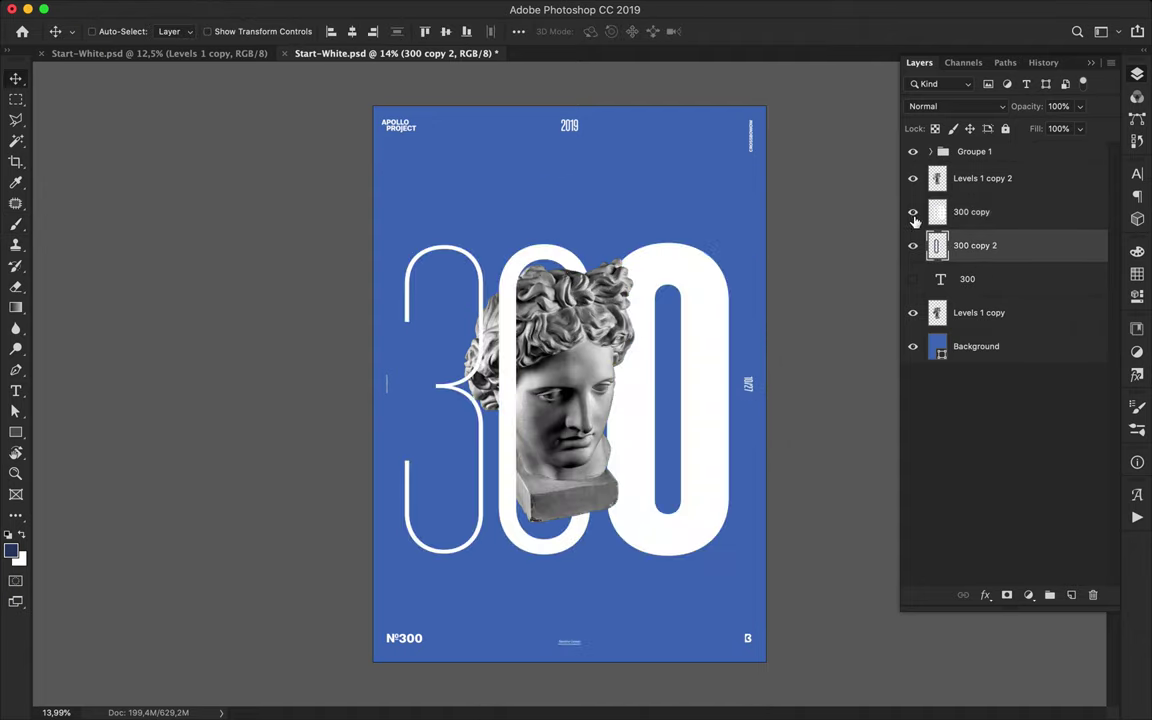
# Apply a Gaussian Blur with a 50,1 pixel radius to the navy zero on 300 copy 2.
pyautogui.click(379, 10)
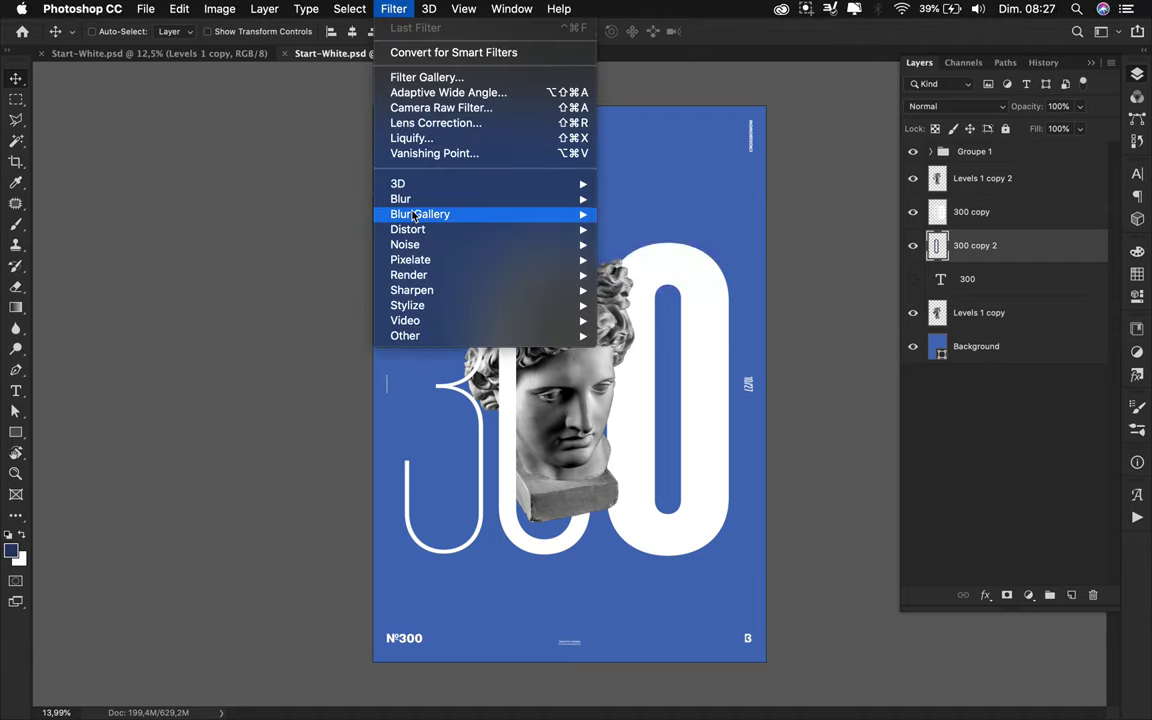
pyautogui.moveTo(595, 219)
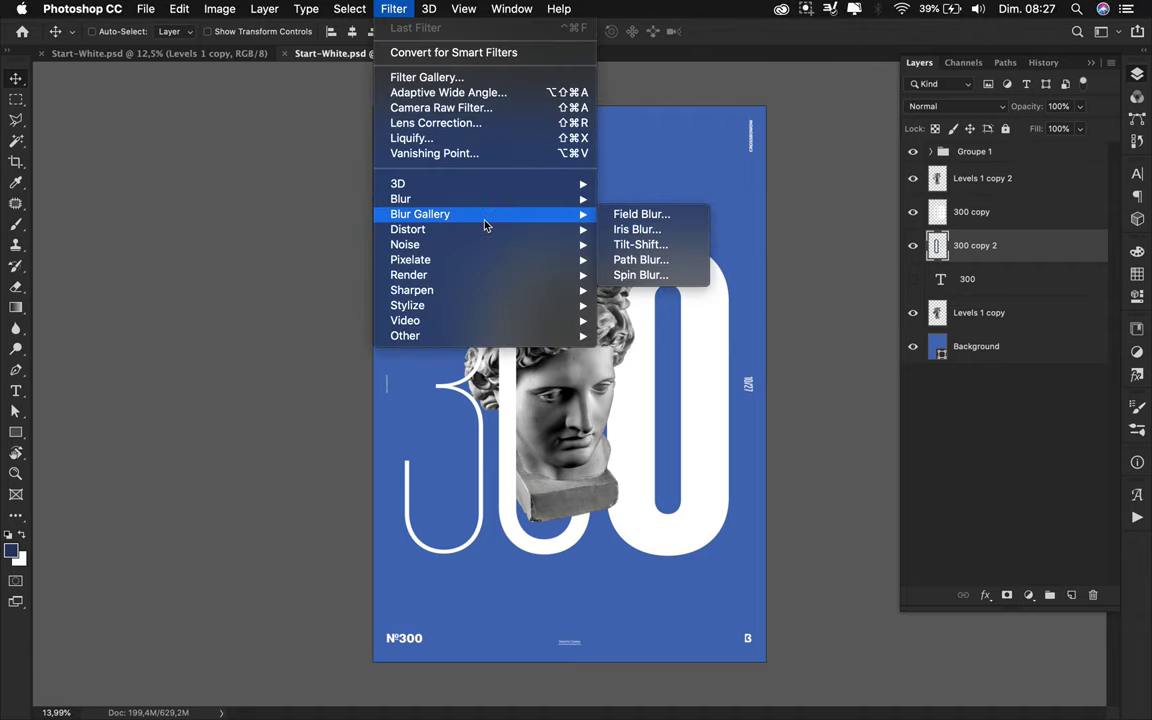
pyautogui.moveTo(560, 199)
pyautogui.click(651, 261)
pyautogui.moveTo(866, 377); pyautogui.dragTo(801, 378)
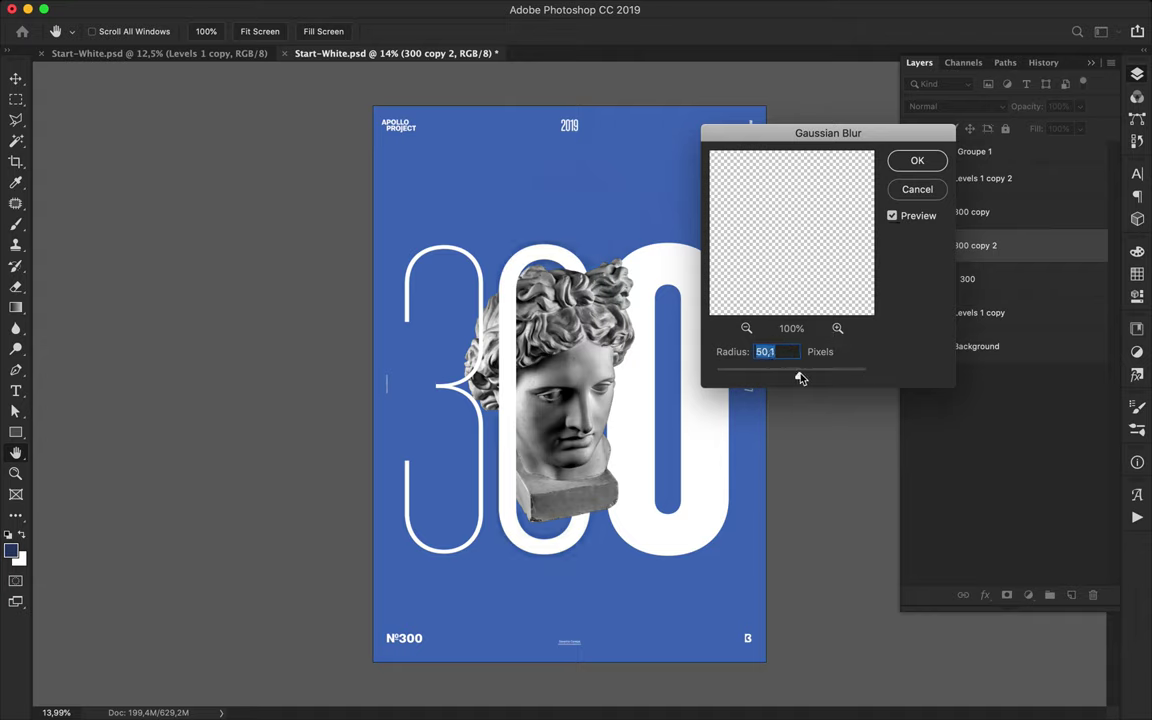
pyautogui.click(930, 171)
# Offset the blurred navy zero to the right and raise its layer above the statue copy.
pyautogui.moveTo(508, 378); pyautogui.dragTo(527, 382)
pyautogui.moveTo(985, 252); pyautogui.dragTo(975, 174)
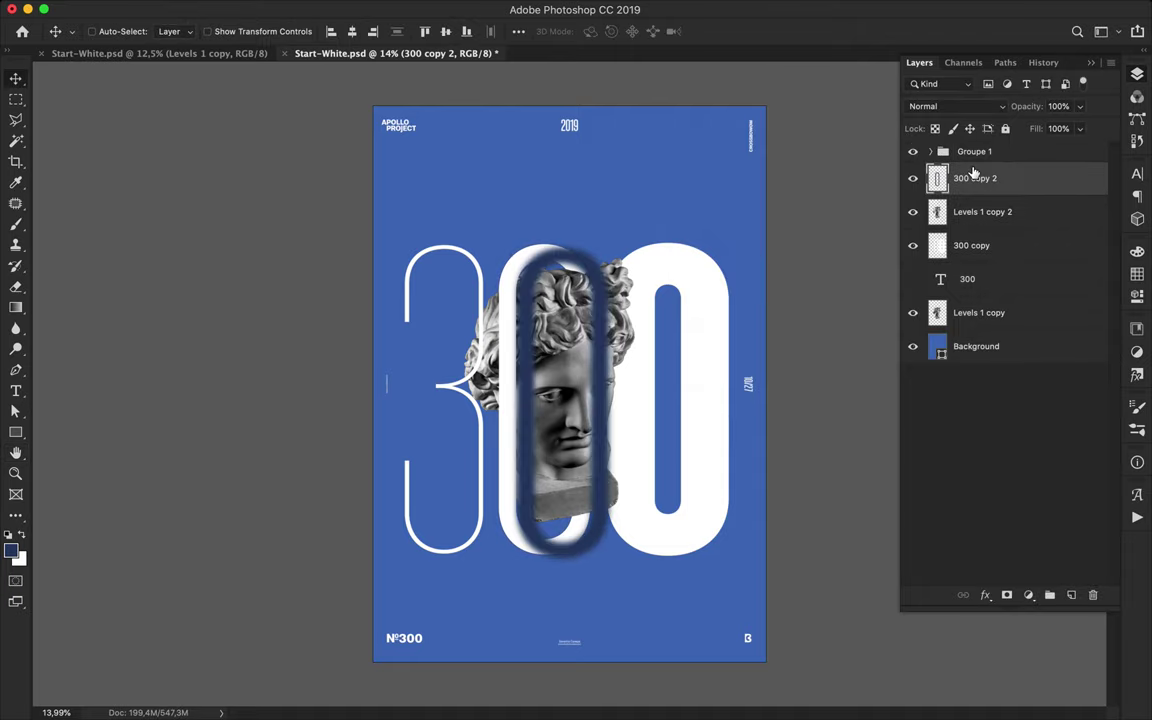
# Add a Levels adjustment that darkens the shadow and clip it to the 300 copy 2 layer.
pyautogui.click(1029, 597)
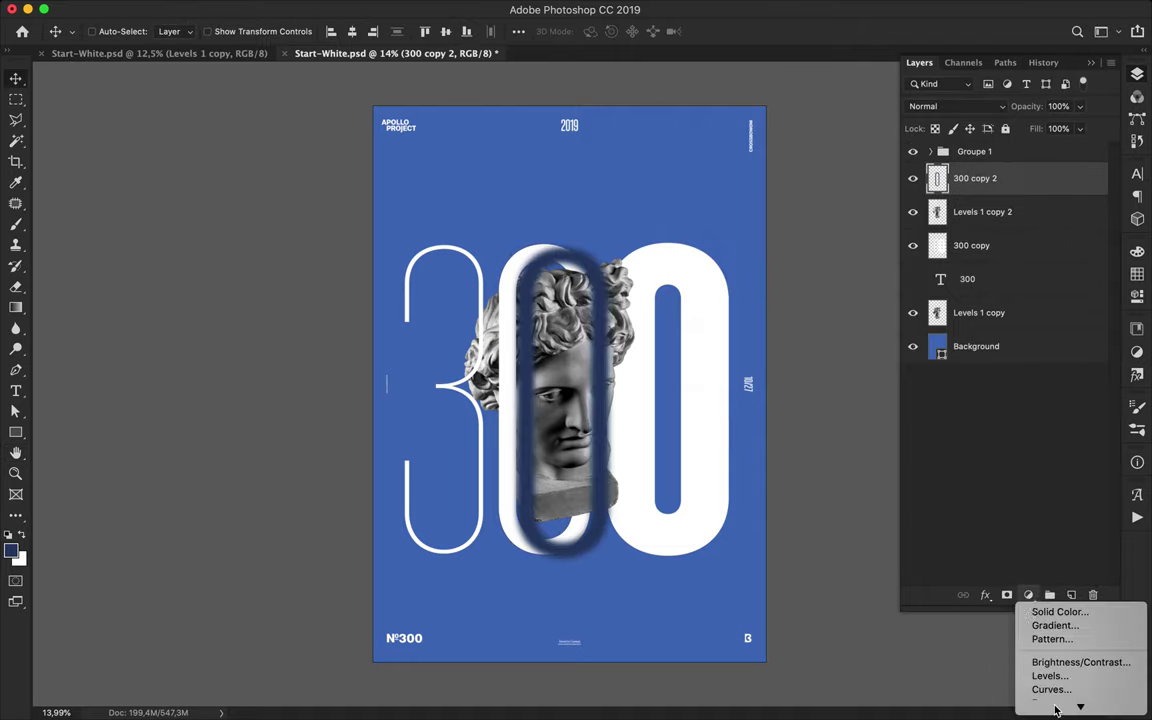
pyautogui.click(1051, 597)
pyautogui.moveTo(907, 409); pyautogui.dragTo(939, 411)
pyautogui.click(1139, 74)
pyautogui.keyDown('alt'); pyautogui.click(1012, 200); pyautogui.keyUp('alt')
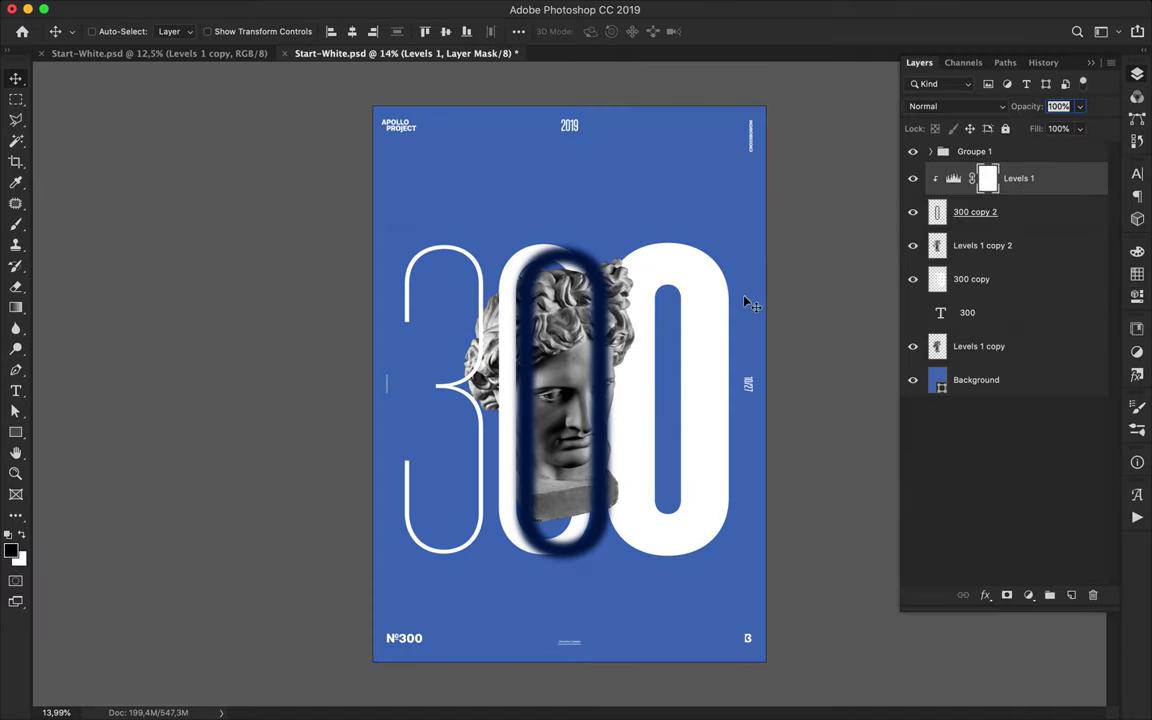
# Merge the Levels 1 adjustment with the 300 copy 2 shadow layer.
pyautogui.press('super+t')
pyautogui.click(697, 253)
pyautogui.keyDown('shift'); pyautogui.click(1009, 212); pyautogui.keyUp('shift')
pyautogui.hotkey('ctrl', 'e')
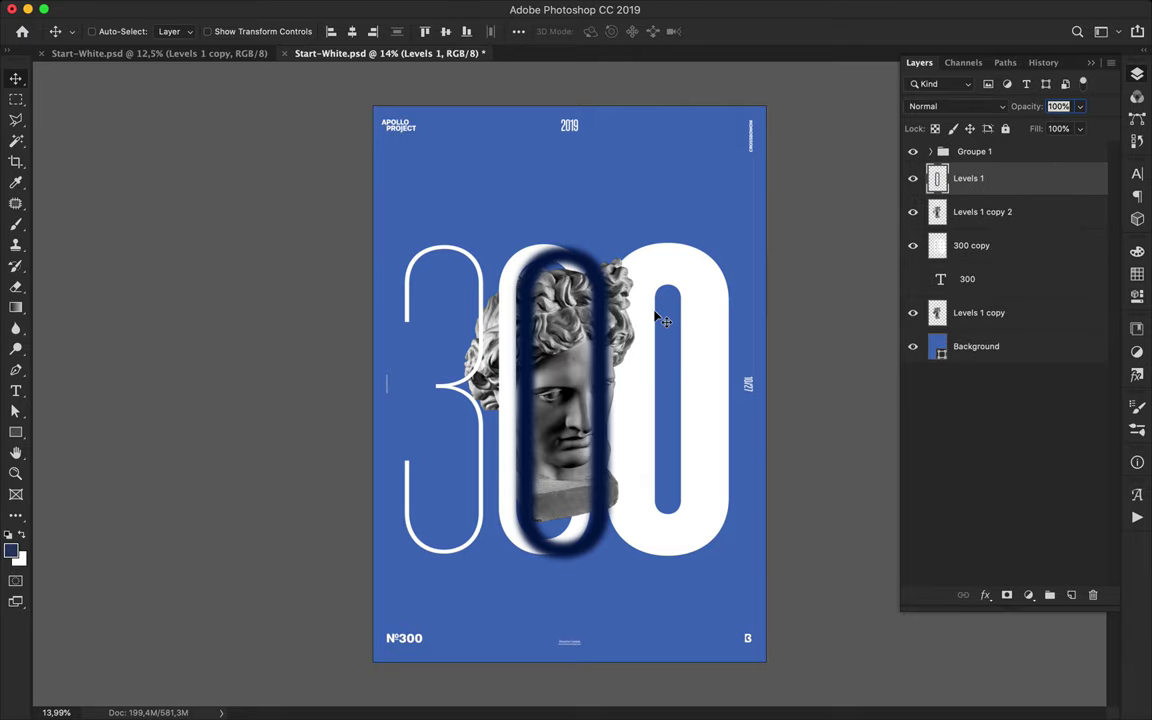
# Warp the merged shadow, reshaping its top edge and curving its lower-left corner.
pyautogui.hotkey('ctrl', 't')
pyautogui.rightClick(583, 345)
pyautogui.click(609, 439)
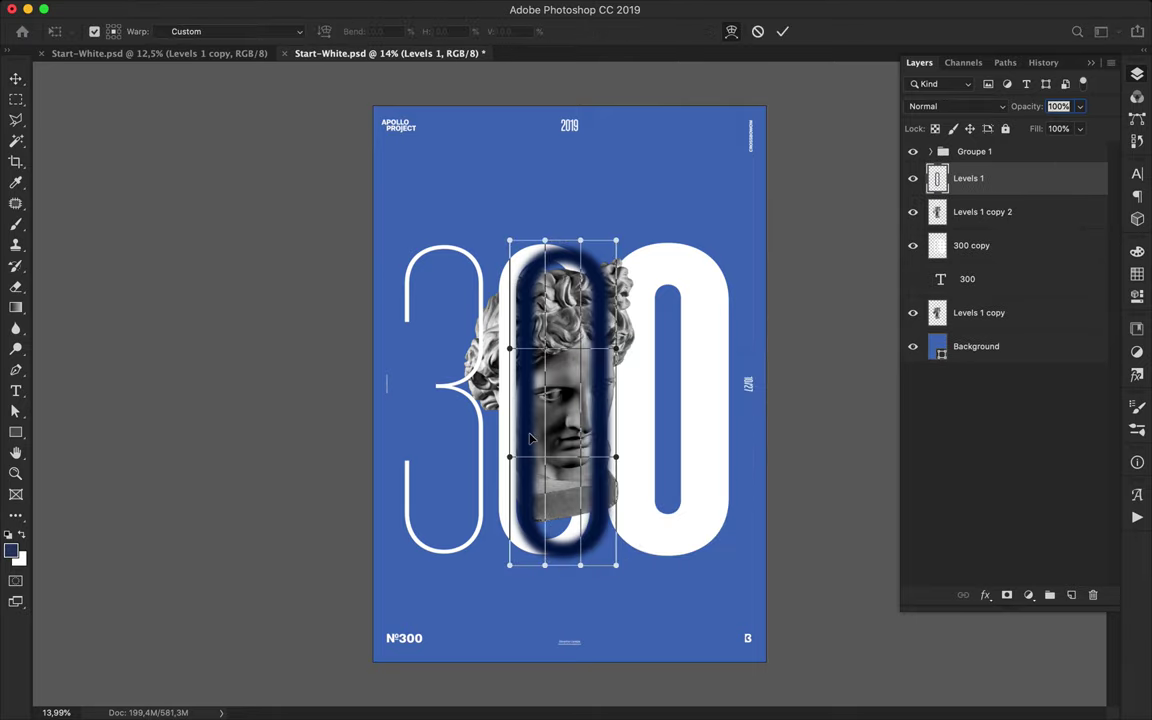
pyautogui.press('super+plus')
pyautogui.press('super+plus')
pyautogui.moveTo(536, 189); pyautogui.dragTo(575, 190)
pyautogui.moveTo(537, 301); pyautogui.dragTo(534, 299)
pyautogui.moveTo(509, 409); pyautogui.dragTo(505, 409)
pyautogui.moveTo(507, 549)
pyautogui.mouseDown()
pyautogui.moveTo(533, 612)
pyautogui.moveTo(520, 541)
pyautogui.moveTo(503, 552)
pyautogui.mouseUp()
pyautogui.moveTo(547, 640); pyautogui.dragTo(496, 640)
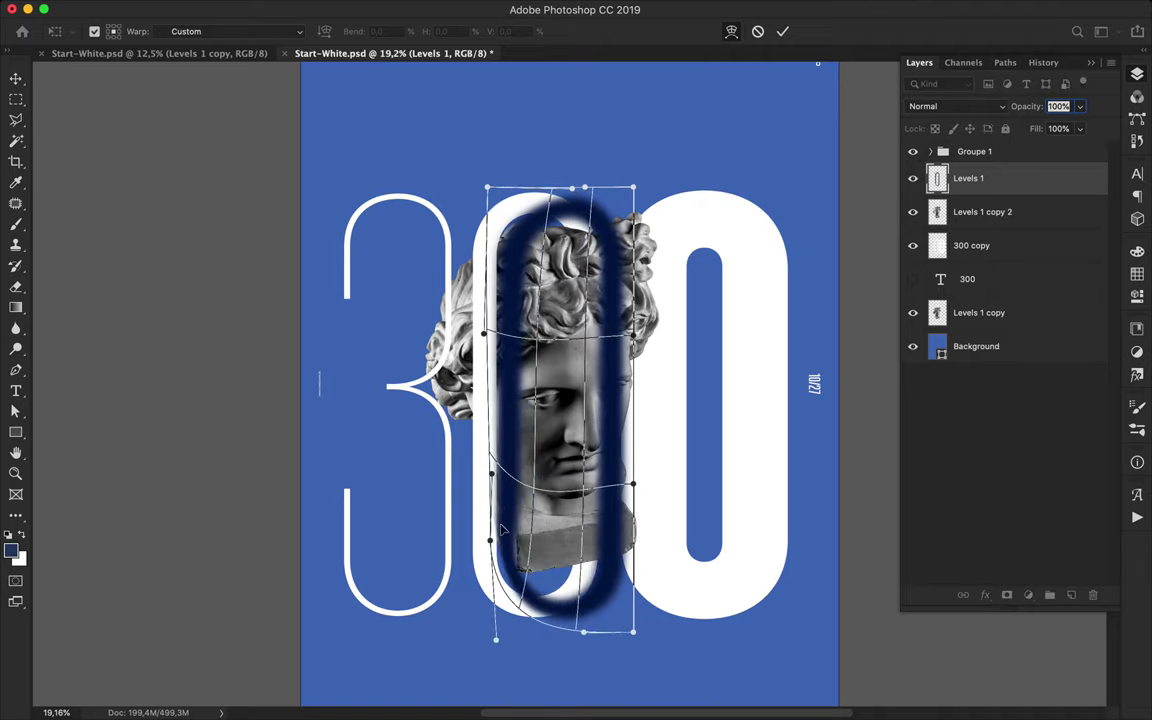
# Bend the shadow's left stroke inward at the statue's neck, slant its upper curve along the hair and apply the warp.
pyautogui.moveTo(491, 484); pyautogui.dragTo(532, 507)
pyautogui.moveTo(500, 549); pyautogui.dragTo(527, 487)
pyautogui.moveTo(519, 552)
pyautogui.mouseDown()
pyautogui.moveTo(505, 582)
pyautogui.moveTo(505, 550)
pyautogui.mouseUp()
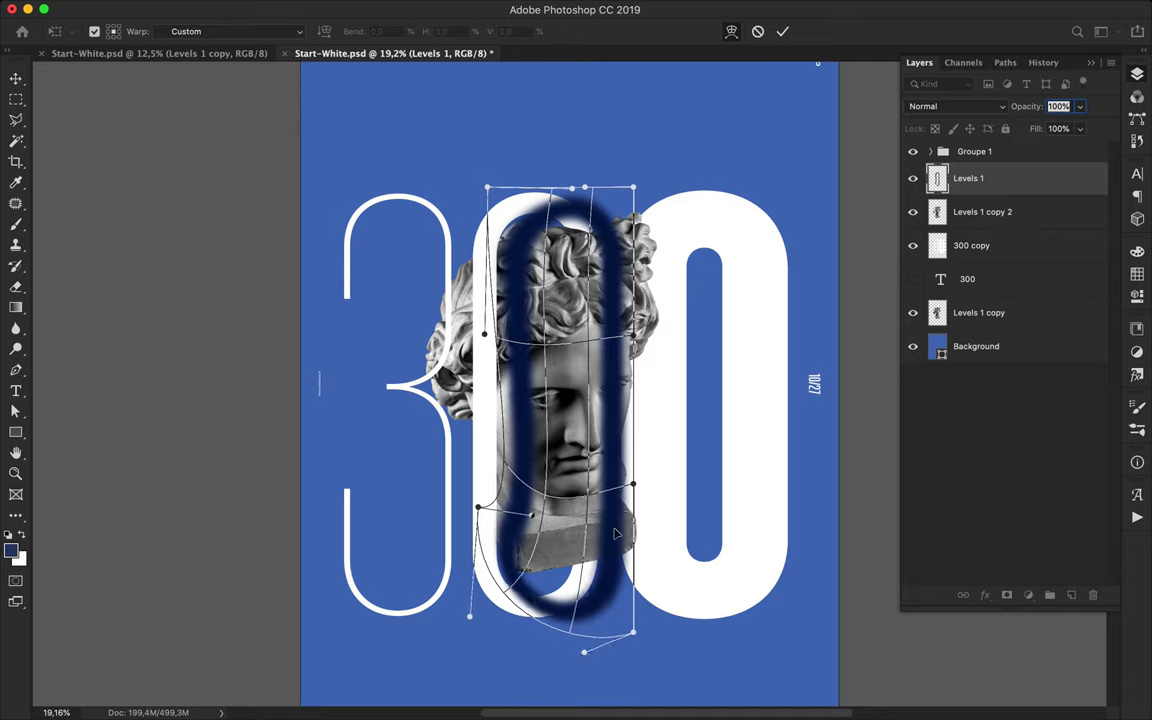
pyautogui.moveTo(599, 227); pyautogui.dragTo(526, 272)
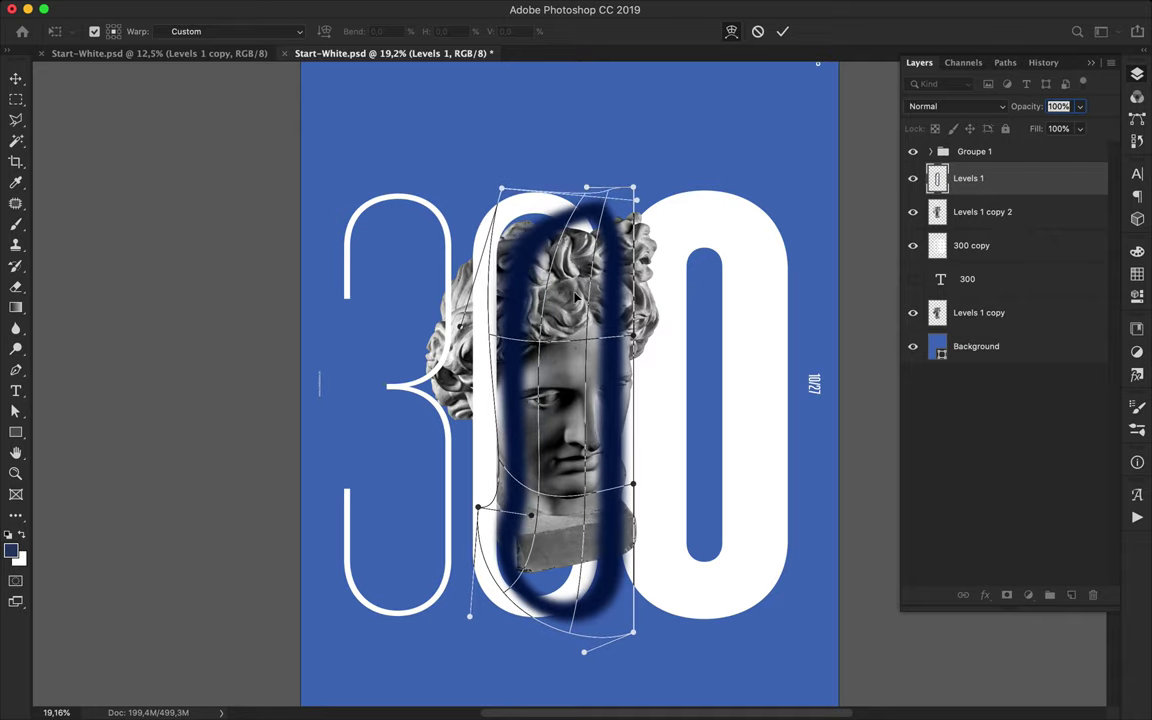
pyautogui.press('Return')
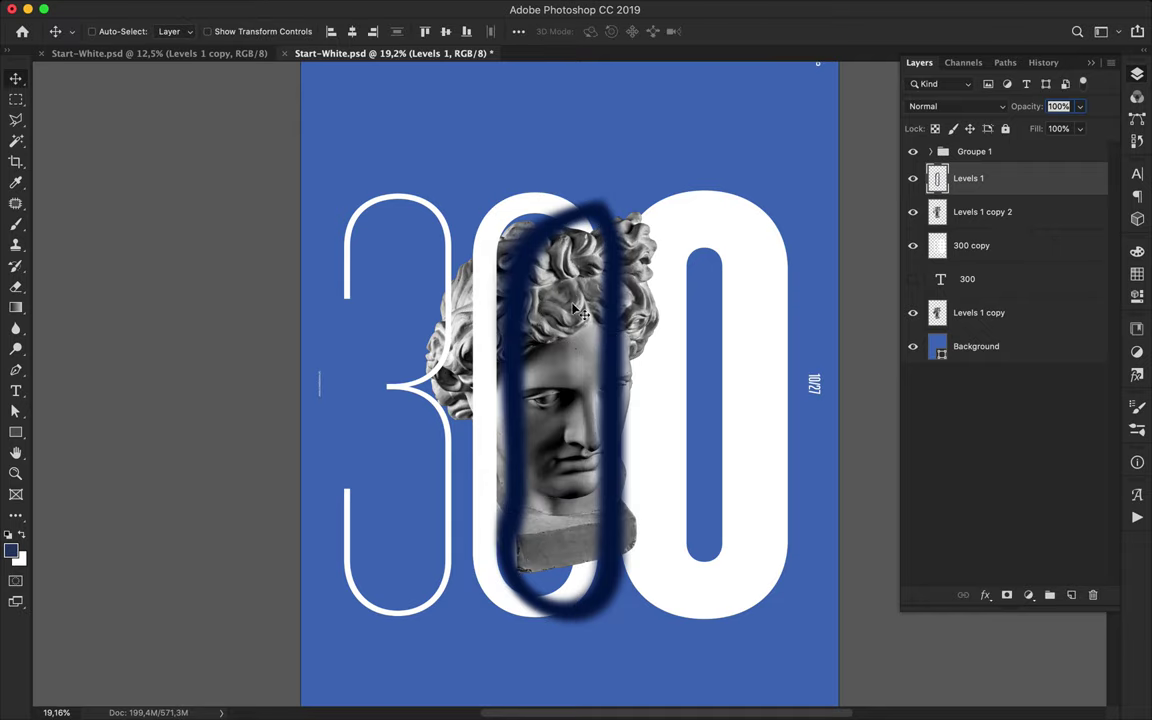
# Load the Levels 1 copy 2 head outline as a selection and erase the shadow's right stroke across the face.
pyautogui.keyDown('ctrl'); pyautogui.click(938, 211); pyautogui.keyUp('ctrl')
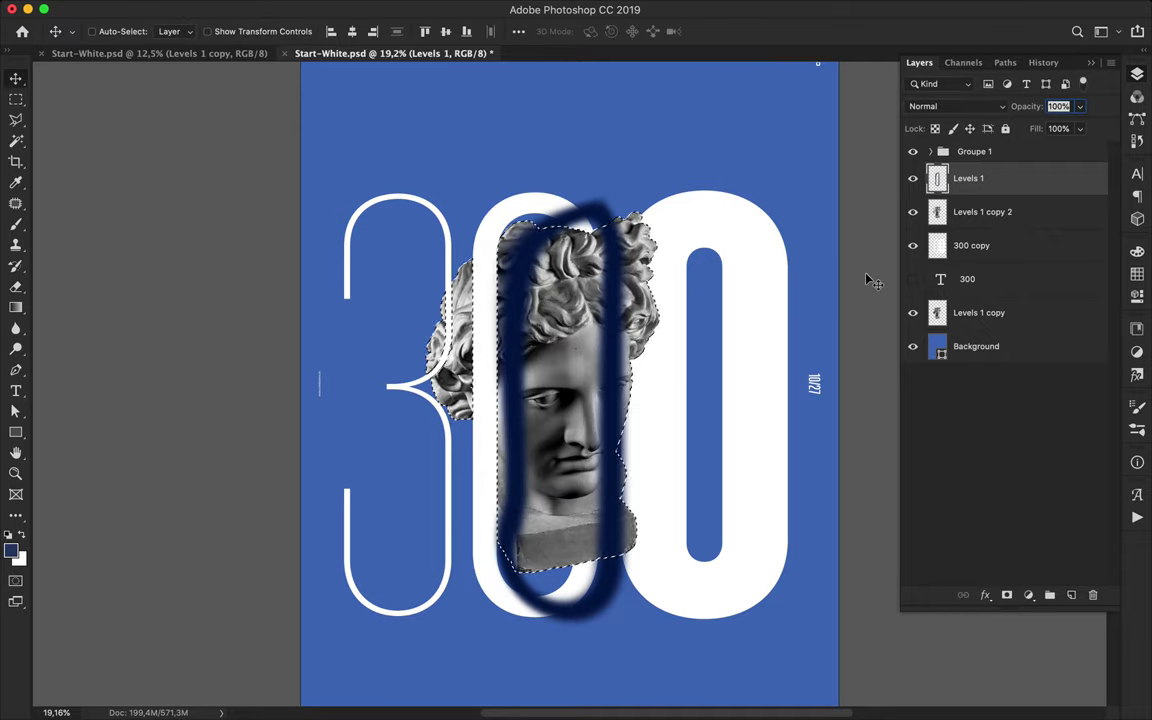
pyautogui.press('e')
pyautogui.moveTo(679, 440); pyautogui.dragTo(671, 552)
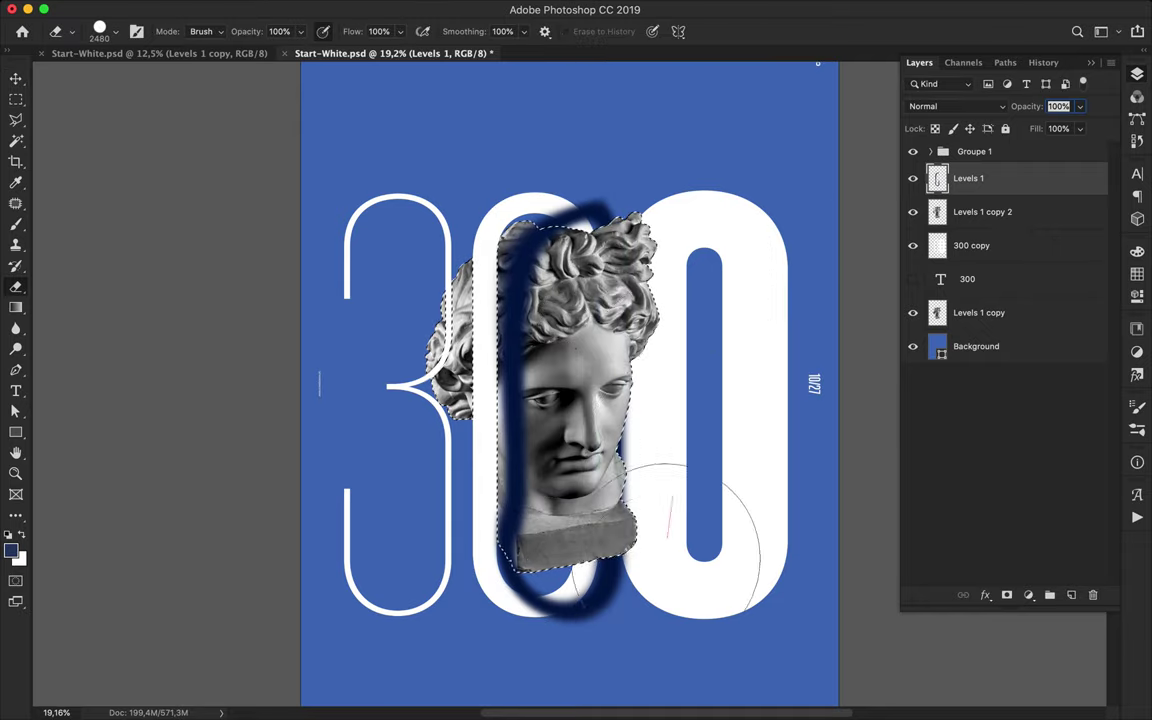
# Invert the selection, erase the shadow outside the head, deselect and clean up the leftover blue beside the neck.
pyautogui.hotkey('ctrl', 'shift', 'i')
pyautogui.moveTo(685, 610); pyautogui.dragTo(533, 607)
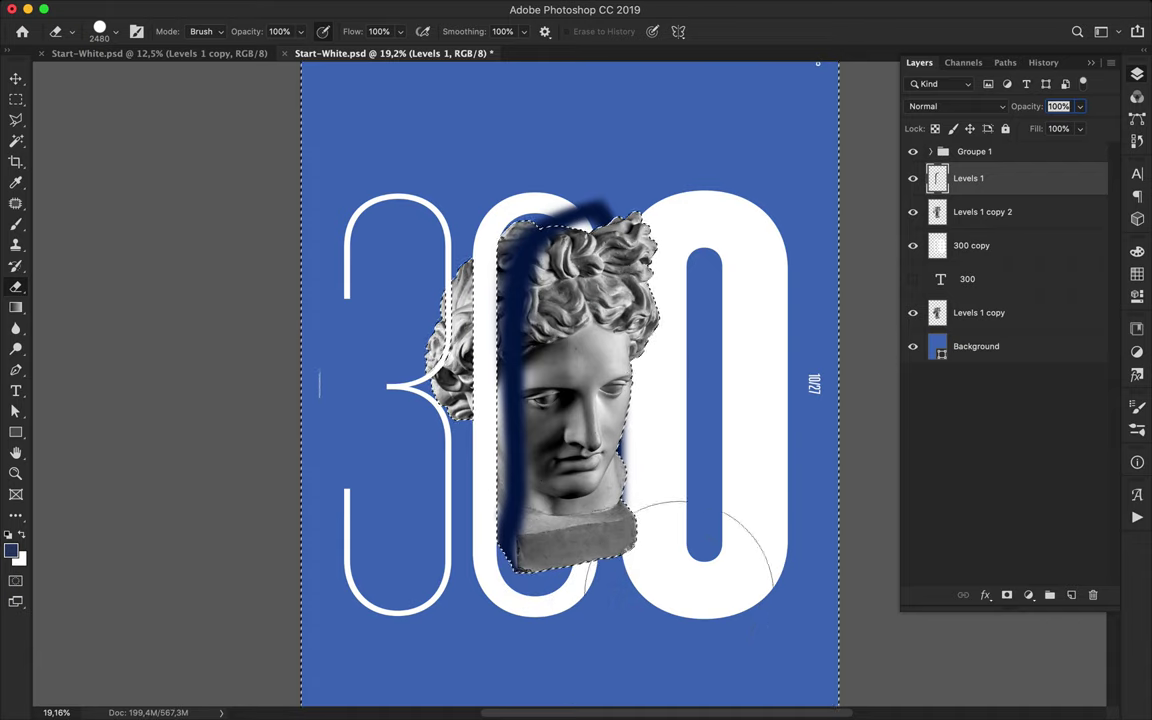
pyautogui.press('v')
pyautogui.hotkey('ctrl', 'd')
pyautogui.press('m')
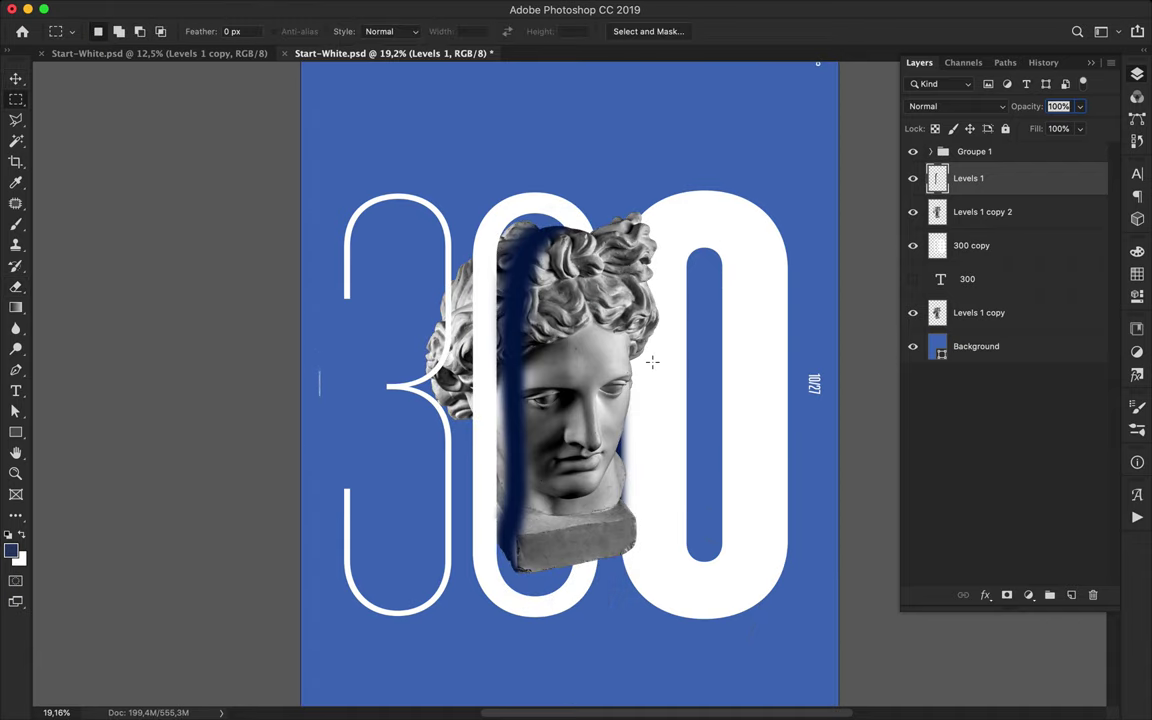
pyautogui.press('e')
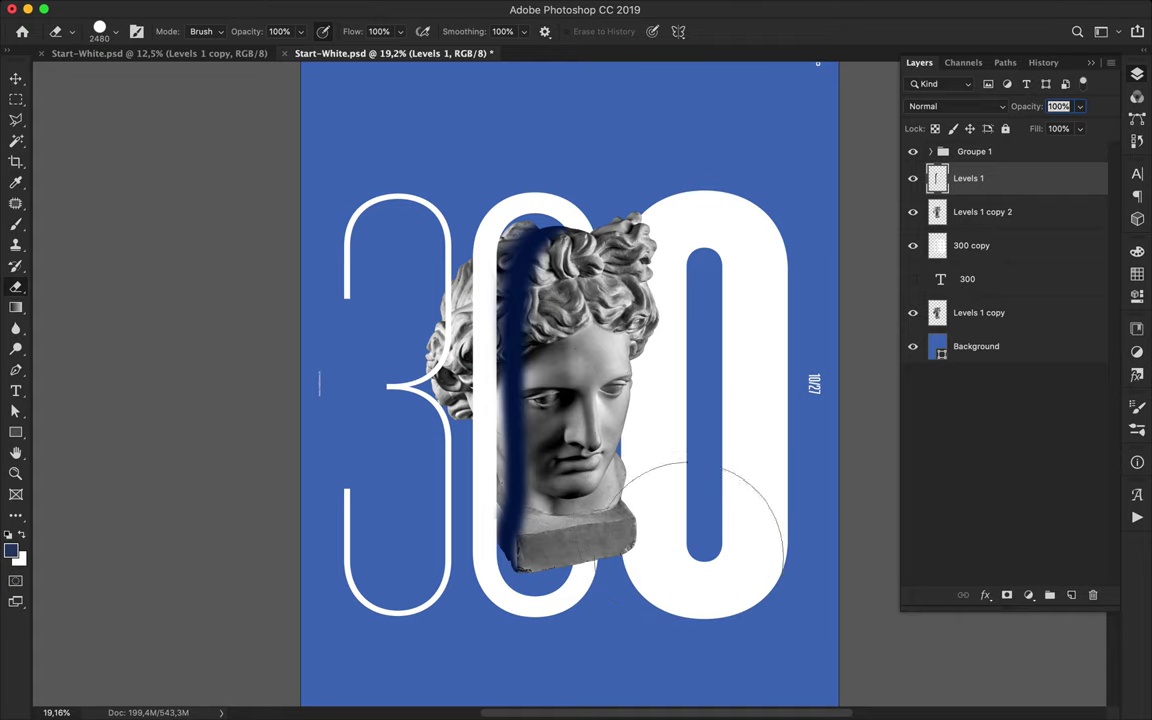
pyautogui.press('v')
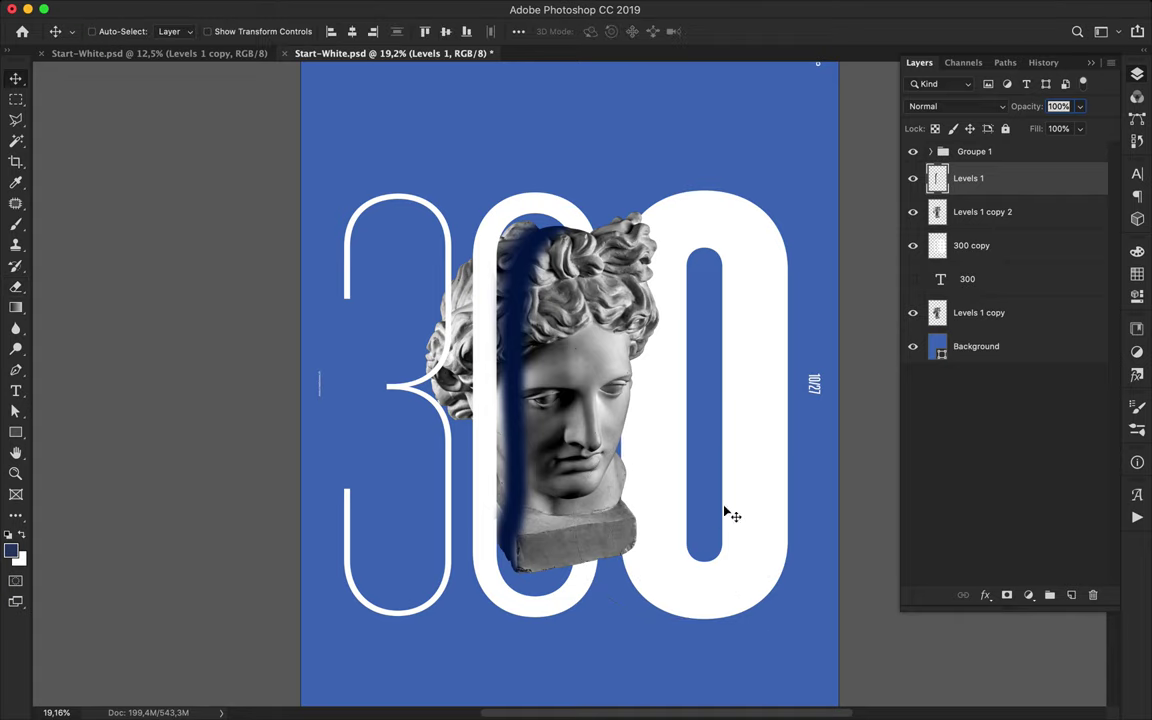
# Try Overlay on the Levels 1 shadow, restore the Normal blend mode and lower the layer's fill to 59%.
pyautogui.click(968, 106)
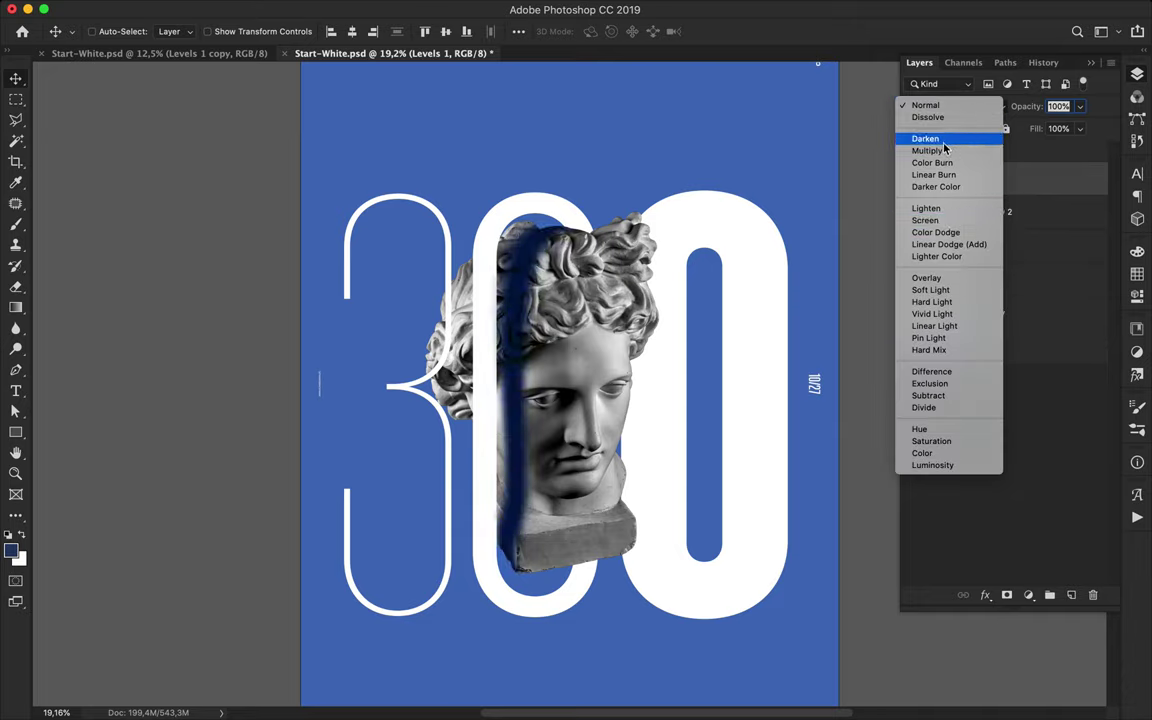
pyautogui.click(927, 278)
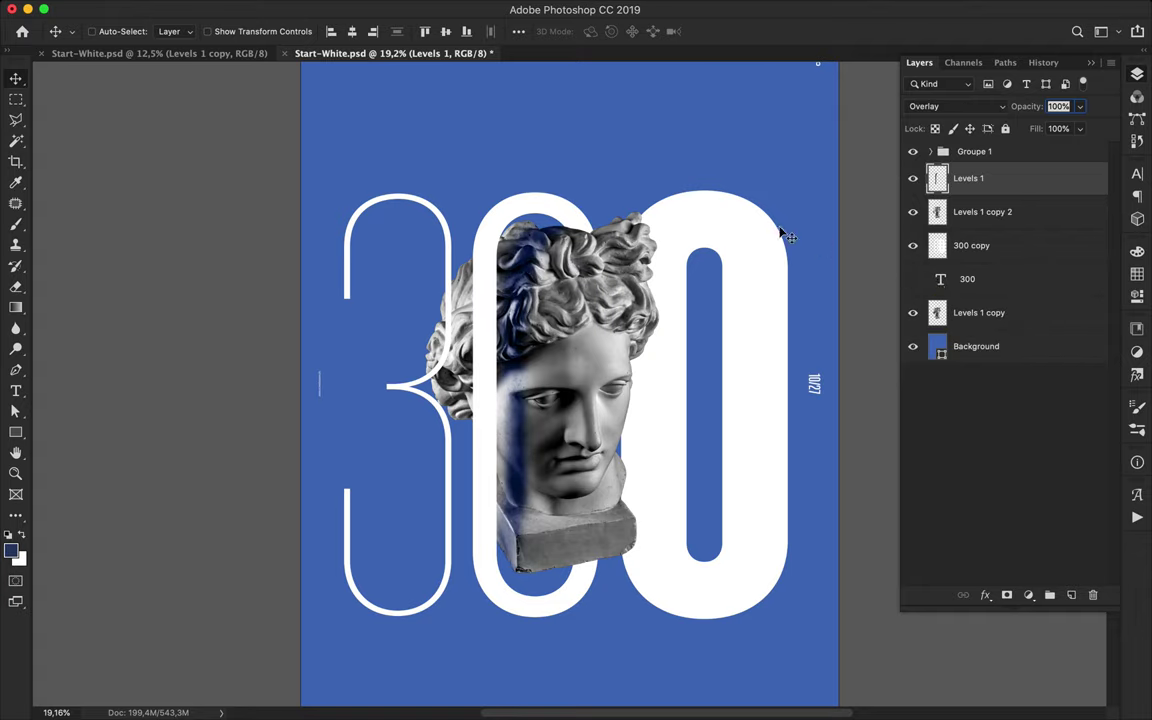
pyautogui.click(957, 106)
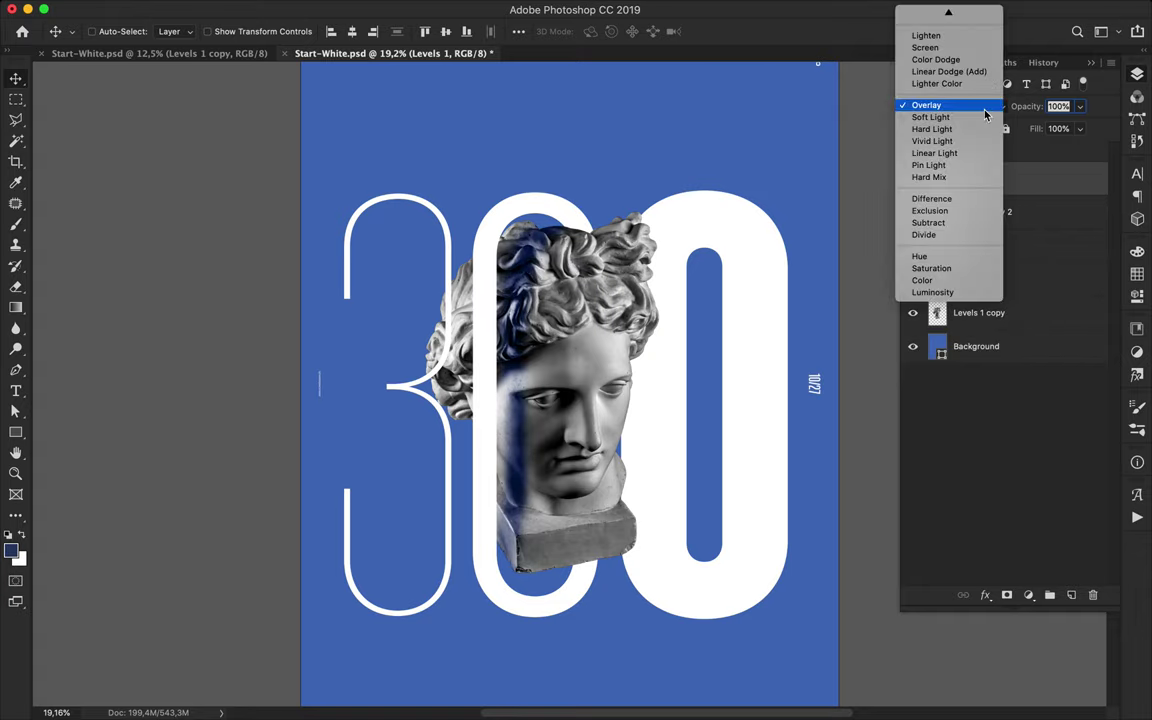
pyautogui.click(935, 12)
pyautogui.moveTo(1077, 125); pyautogui.dragTo(1052, 153)
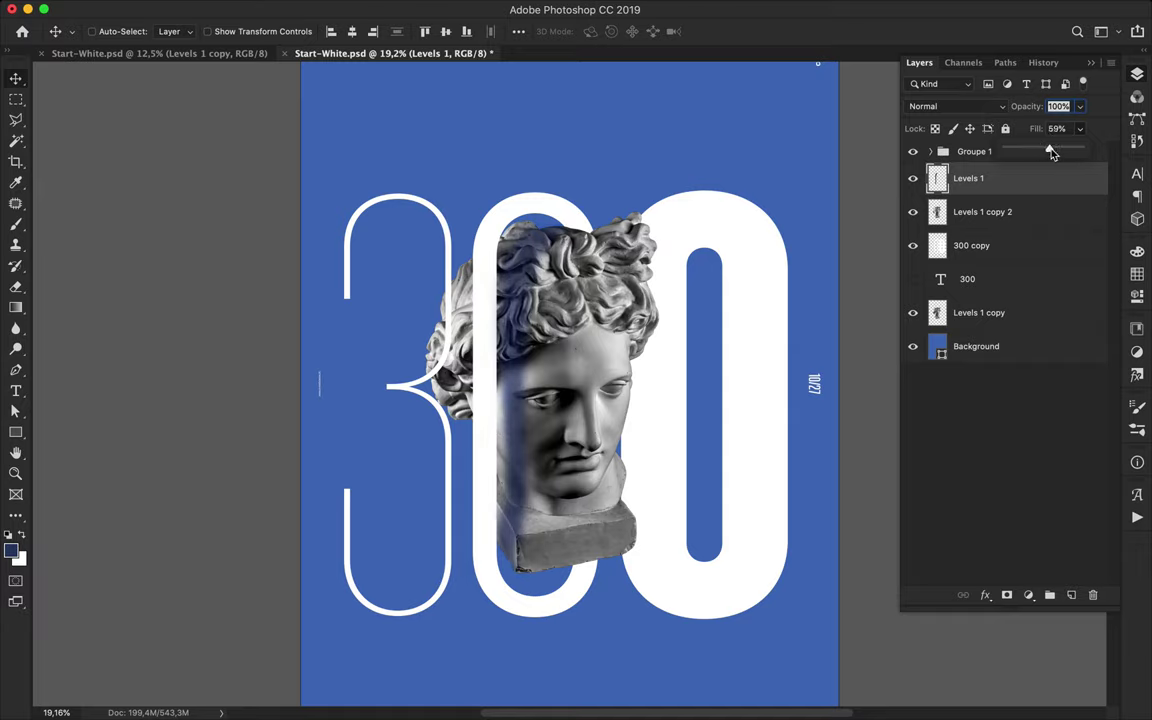
# Load the Levels 1 copy 2 head outline as a selection and add a new layer directly beneath that layer.
pyautogui.keyDown('super'); pyautogui.click(936, 213); pyautogui.keyUp('super')
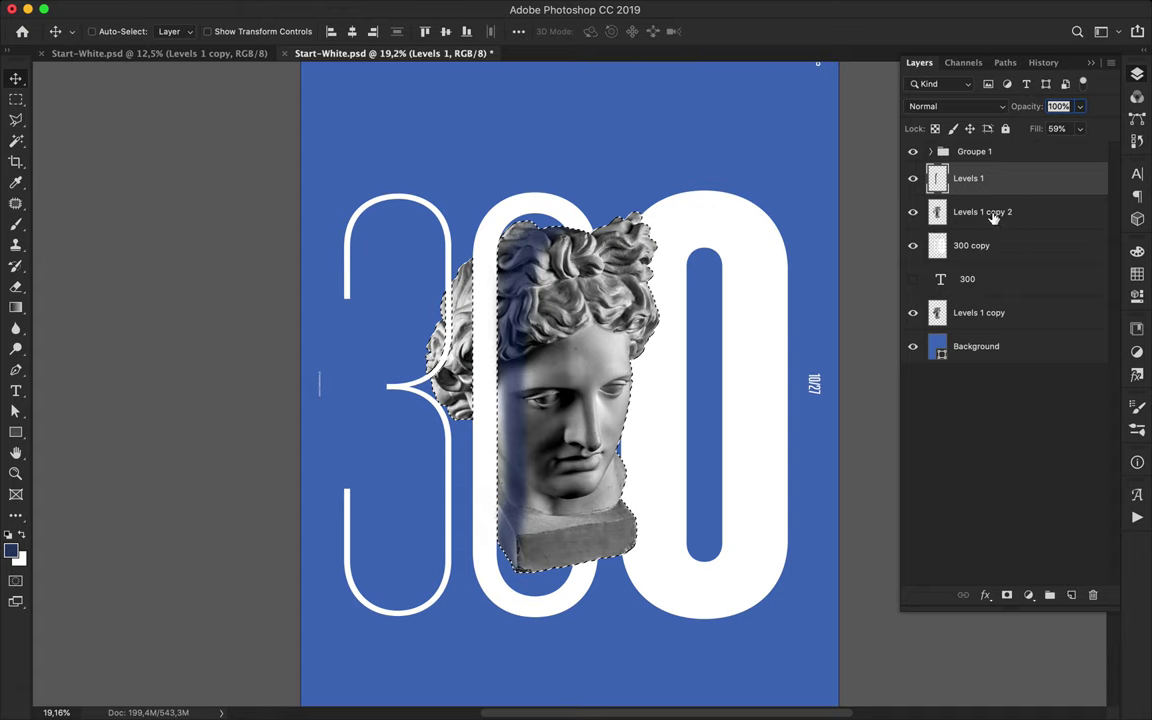
pyautogui.click(995, 214)
pyautogui.click(1071, 595)
pyautogui.moveTo(1012, 243); pyautogui.dragTo(1000, 257)
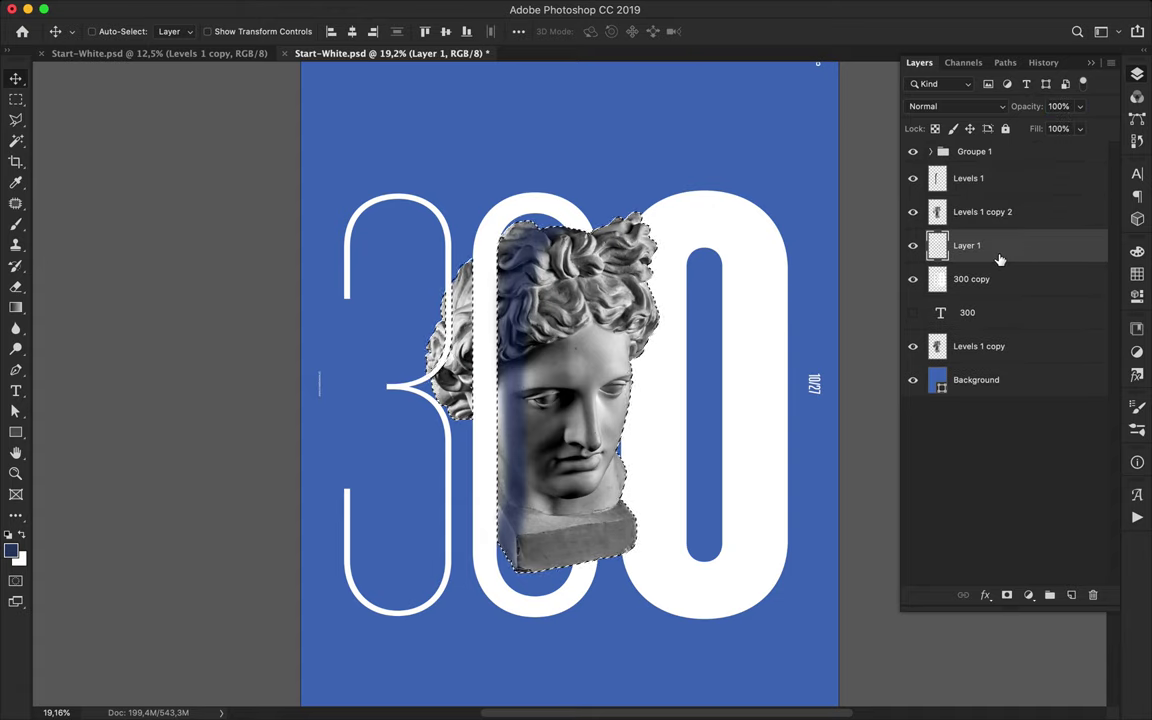
# Paint the head-shaped selection dark blue on Layer 1 and deselect.
pyautogui.press('b')
pyautogui.moveTo(614, 320)
pyautogui.mouseDown()
pyautogui.moveTo(544, 465)
pyautogui.moveTo(622, 304)
pyautogui.moveTo(549, 538)
pyautogui.mouseUp()
pyautogui.press('v')
pyautogui.press('m')
pyautogui.click(632, 411)
pyautogui.press('v')
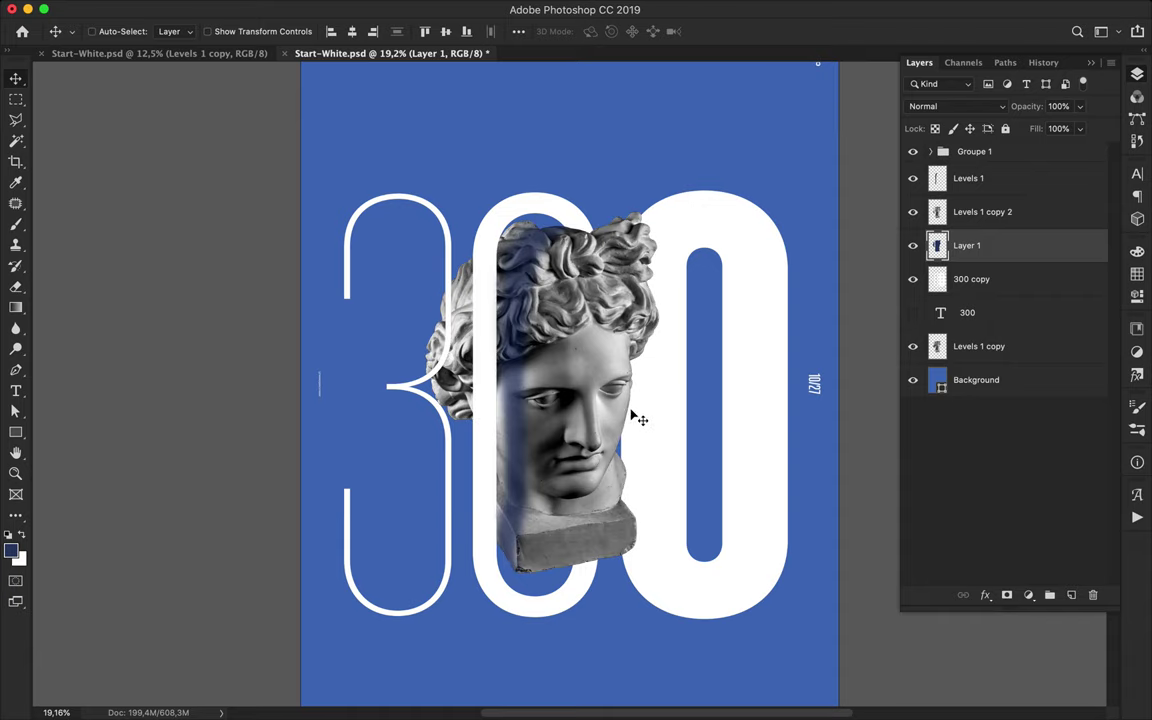
# Reapply the last blur filter to the dark blue silhouette on Layer 1 and shift it slightly right and down.
pyautogui.click(398, 8)
pyautogui.click(400, 32)
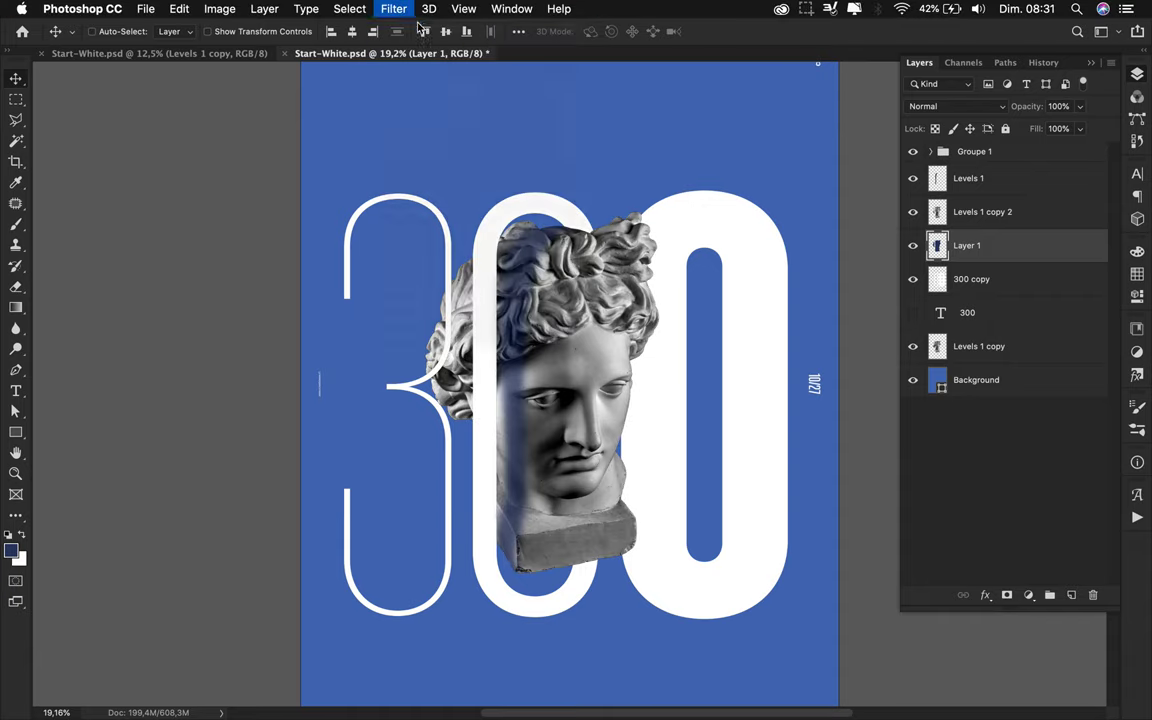
pyautogui.moveTo(597, 436); pyautogui.dragTo(604, 440)
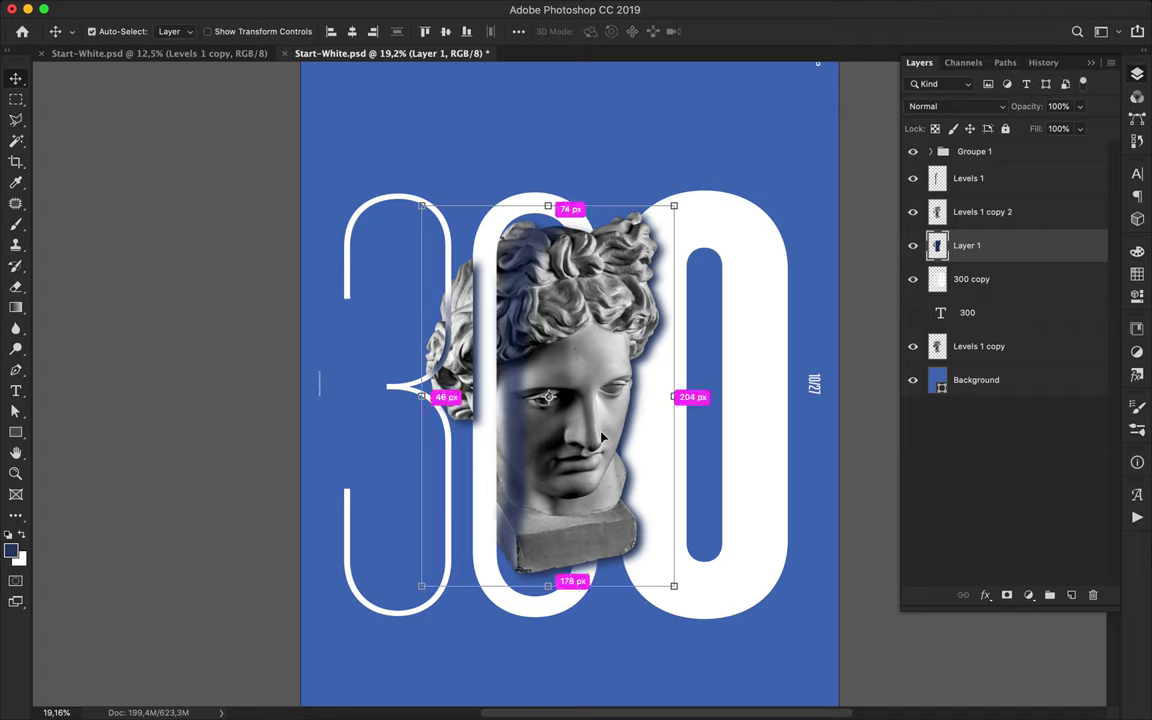
# Warp the Layer 1 shadow, pulling its right edge slightly outward at the upper and lower handles, and apply it.
pyautogui.hotkey('ctrl', 't')
pyautogui.rightClick(630, 388)
pyautogui.click(648, 487)
pyautogui.moveTo(674, 332); pyautogui.dragTo(690, 333)
pyautogui.moveTo(675, 459); pyautogui.dragTo(686, 461)
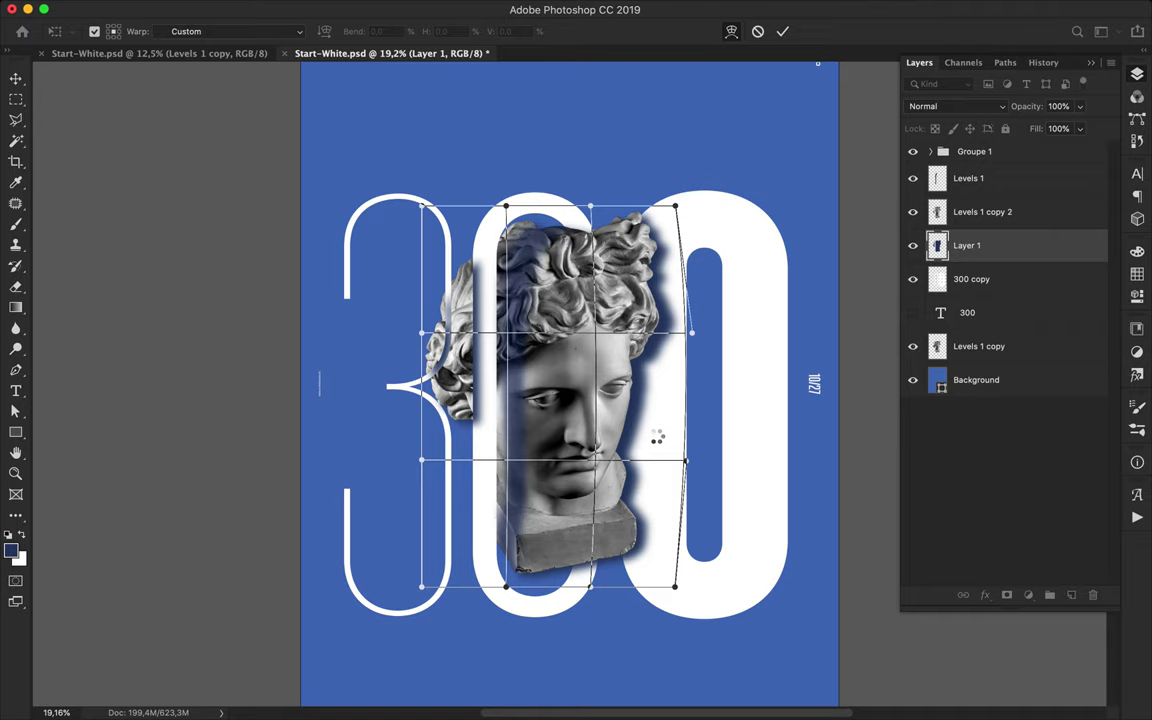
pyautogui.press('Return')
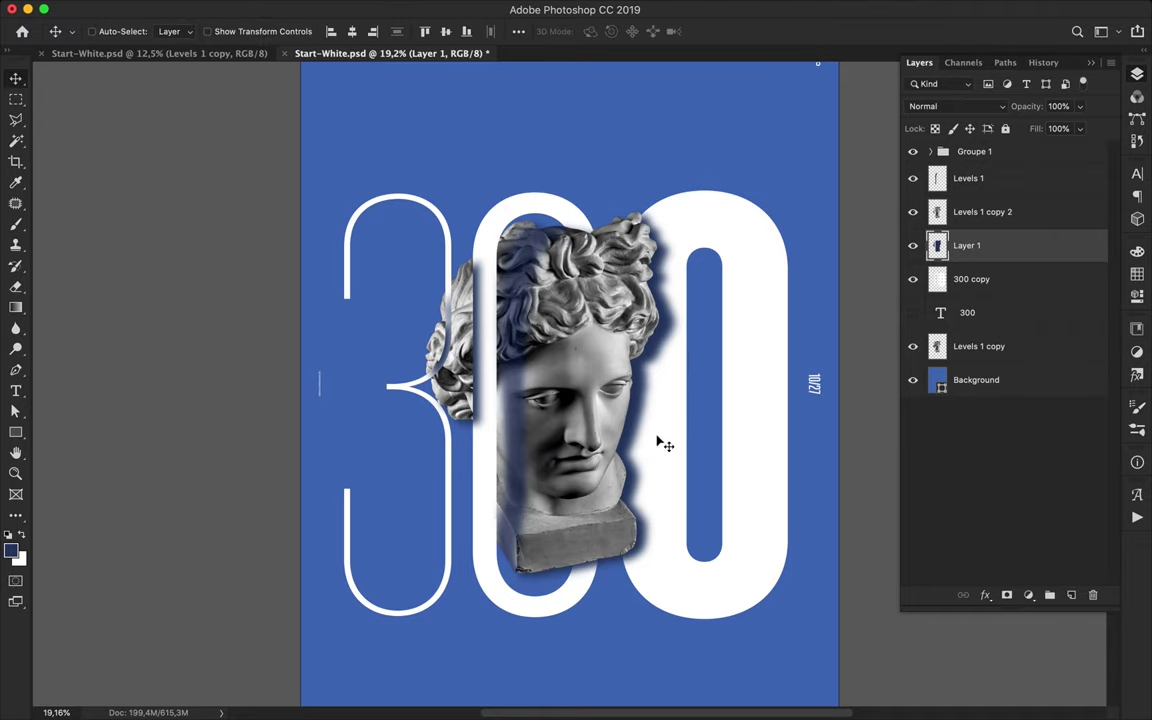
# Clip Layer 1 to the 300 copy layer and erase the shadow's excess on the left side of the head.
pyautogui.keyDown('alt'); pyautogui.click(977, 258); pyautogui.keyUp('alt')
pyautogui.press('e')
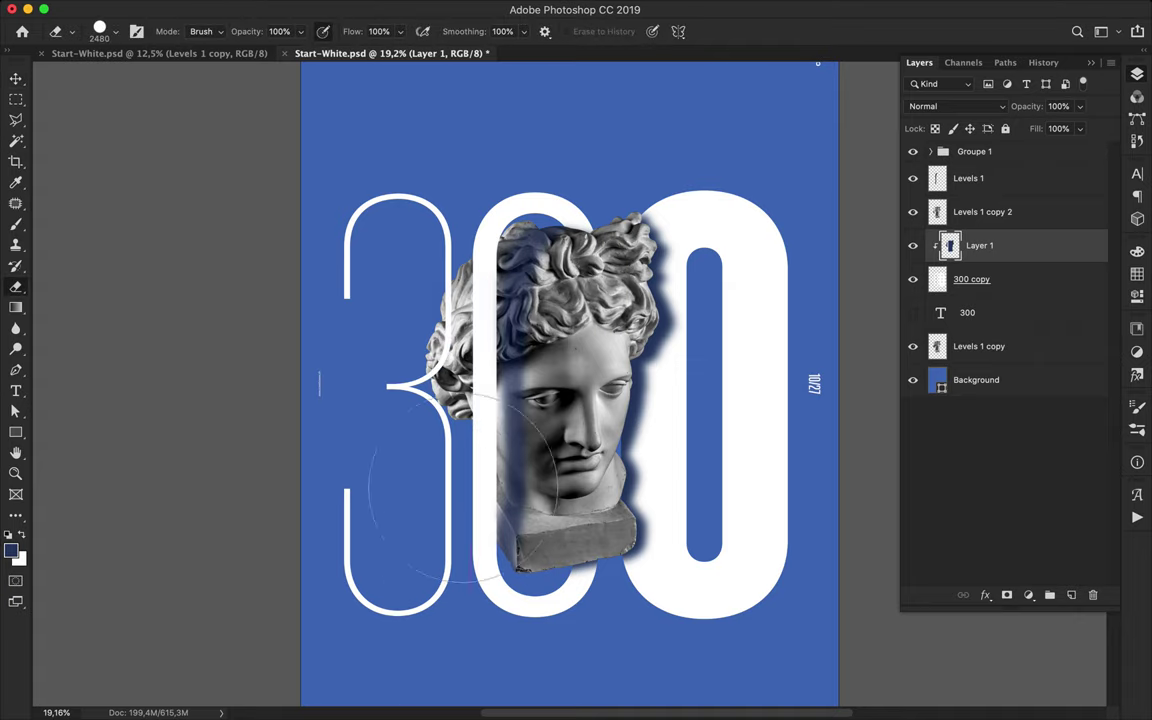
pyautogui.press('v')
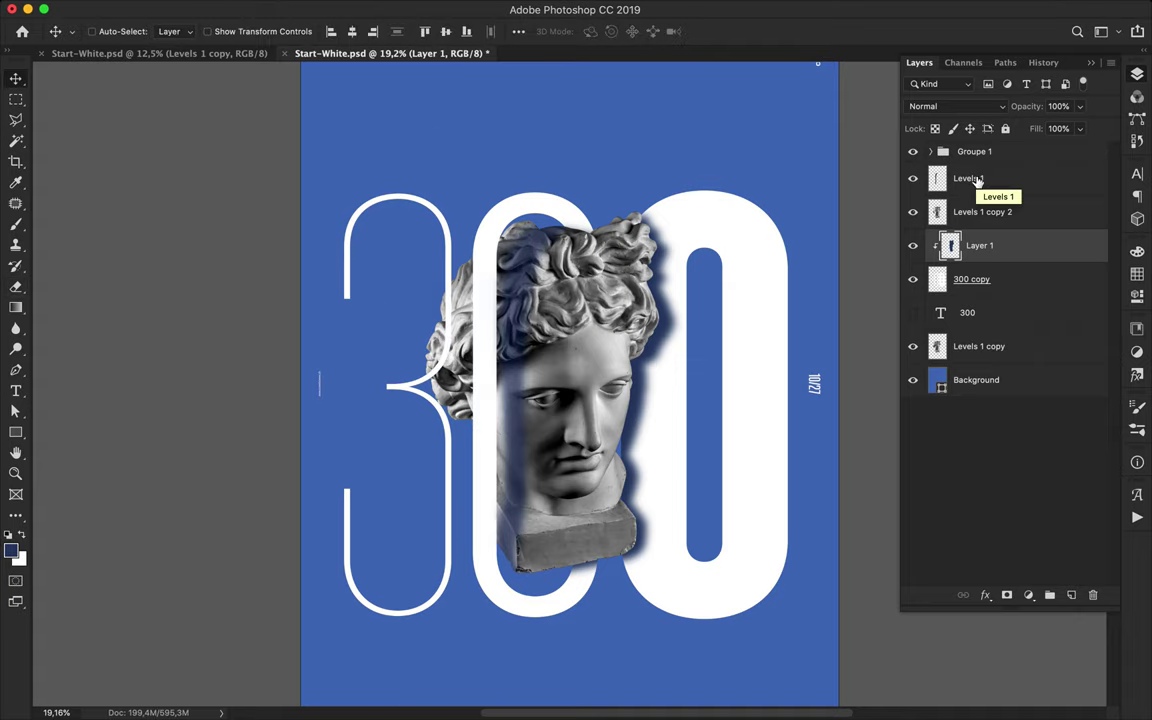
# Lower the fill of the clipped Layer 1 shadow to 79%.
pyautogui.click(1066, 152)
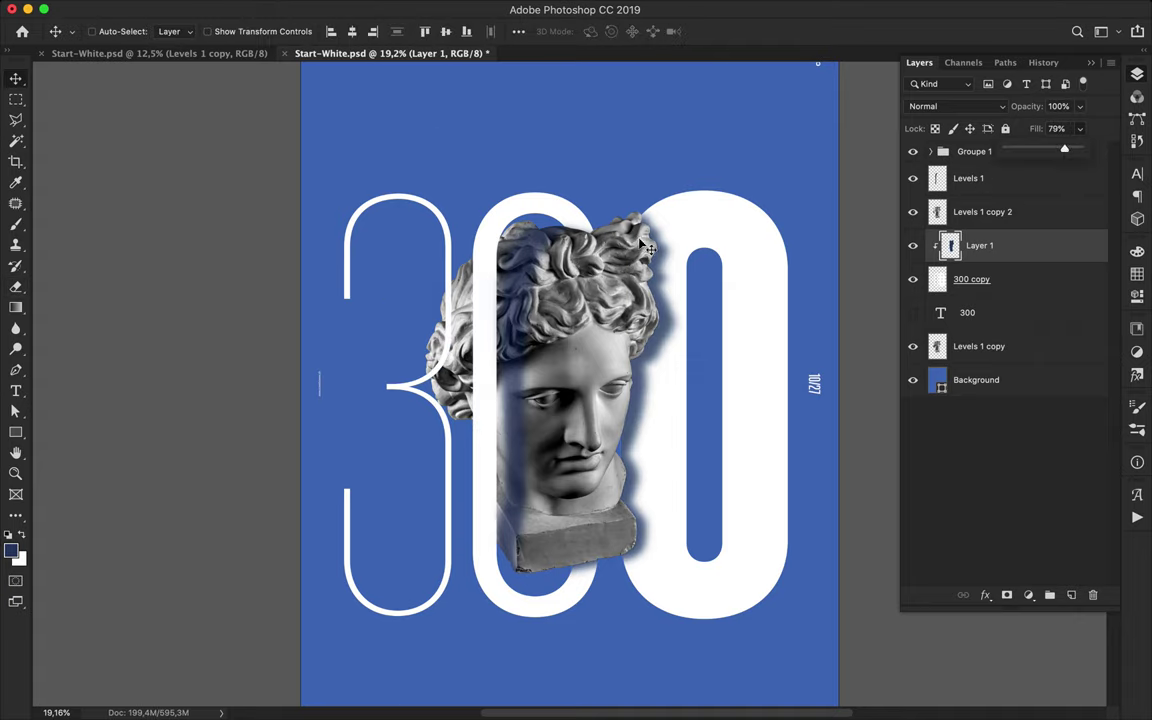
pyautogui.press('super+minus')
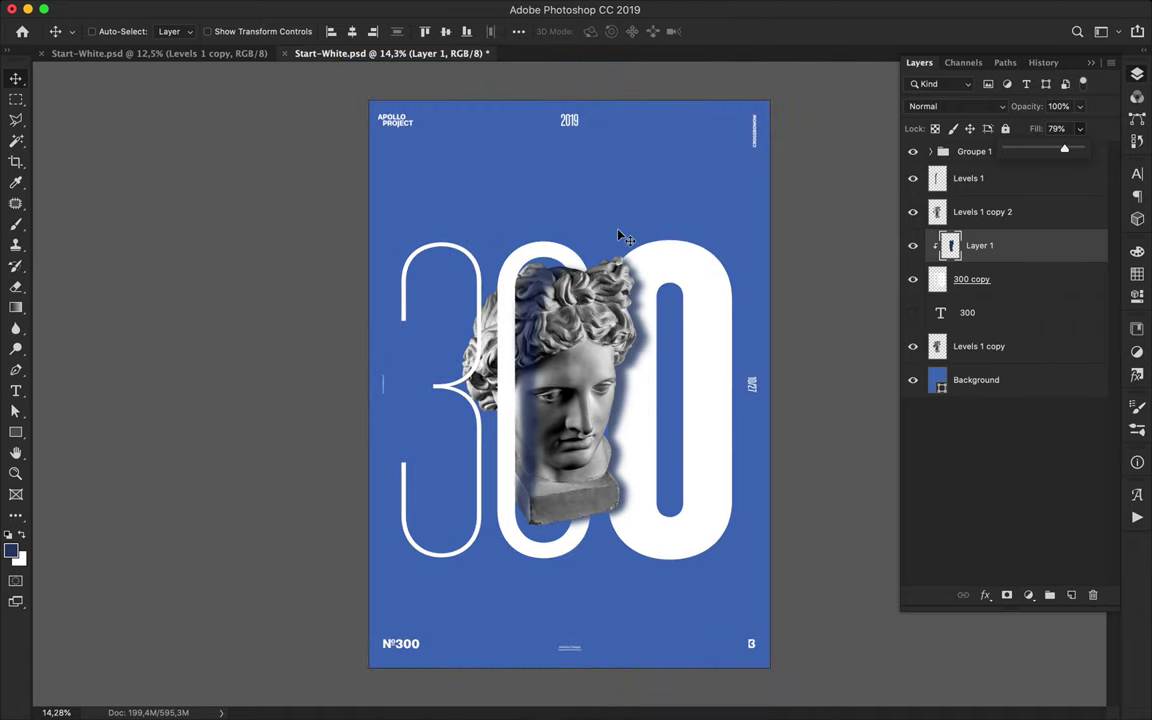
pyautogui.scroll(-2, 522, 267)
pyautogui.scroll(2, 518, 265)
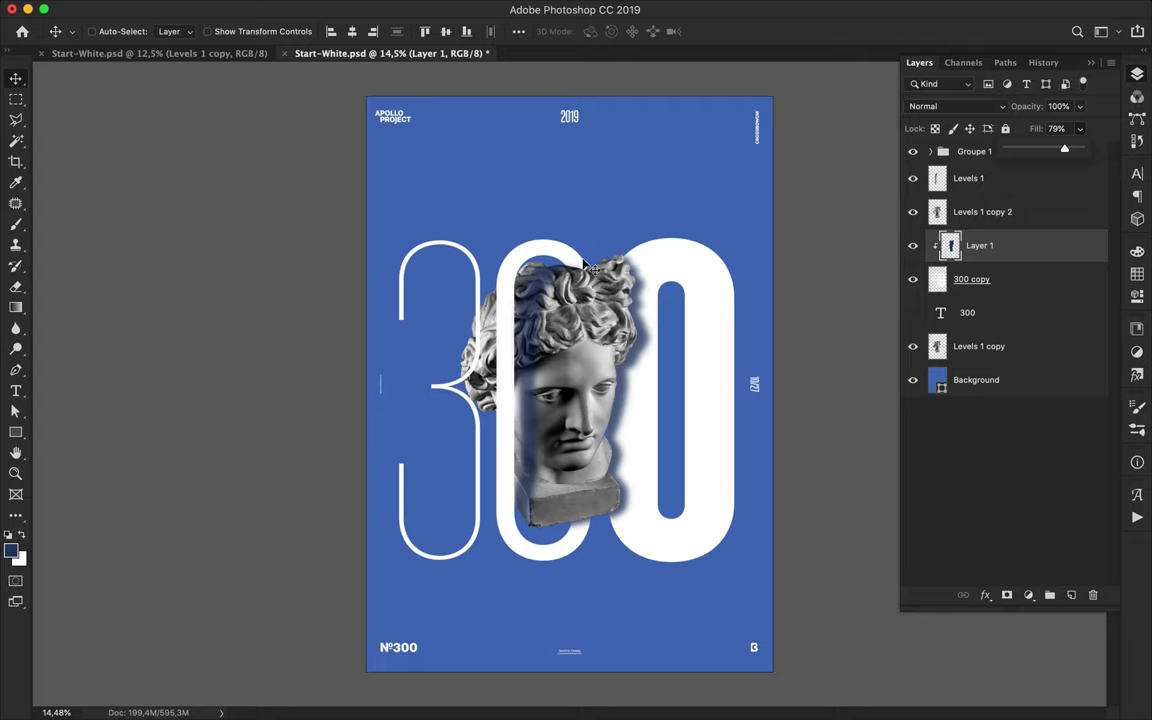
# Add the text APOLLO above the 300 and set its colour to white (#ffffff).
pyautogui.press('t')
pyautogui.click(408, 190)
pyautogui.click(618, 246)
pyautogui.click(652, 31)
pyautogui.click(423, 199)
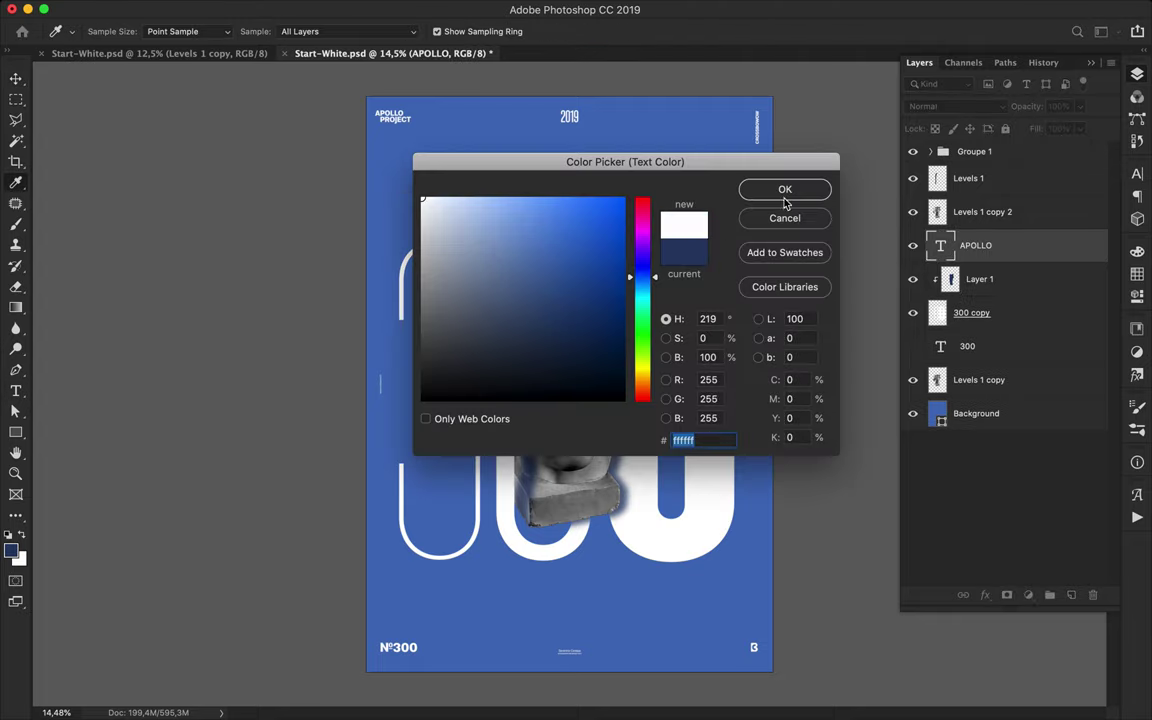
pyautogui.click(785, 192)
# Set the APOLLO text to the Molde Regular style and enlarge it to about 133,45 pt.
pyautogui.click(1137, 176)
pyautogui.click(1111, 188)
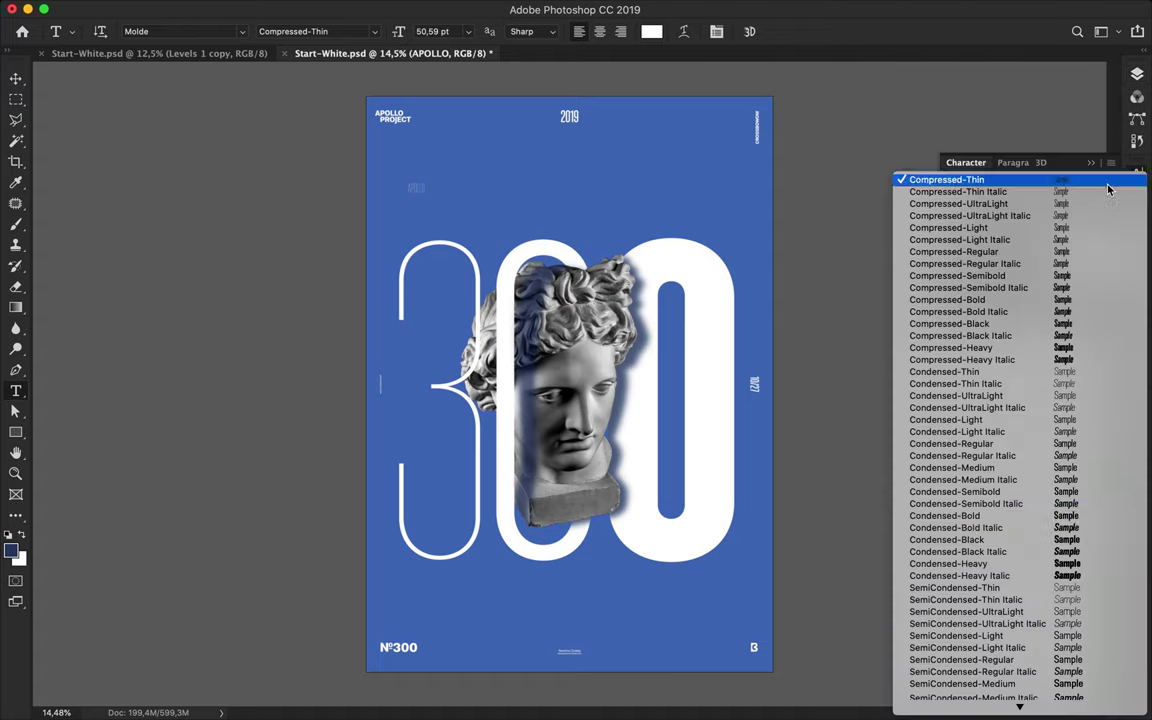
pyautogui.scroll(-5, 966, 540)
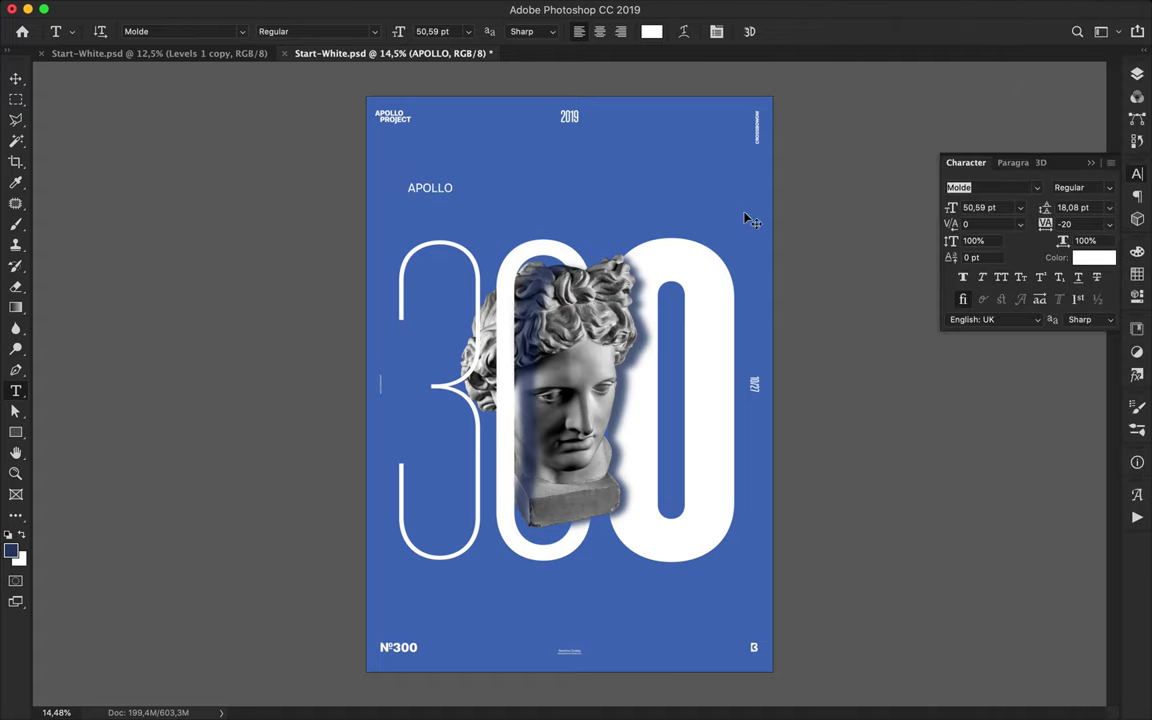
pyautogui.press('super+t')
pyautogui.moveTo(457, 188); pyautogui.dragTo(528, 188)
pyautogui.press('Return')
# Set the APOLLO text's tracking to 1180.
pyautogui.doubleClick(1070, 225)
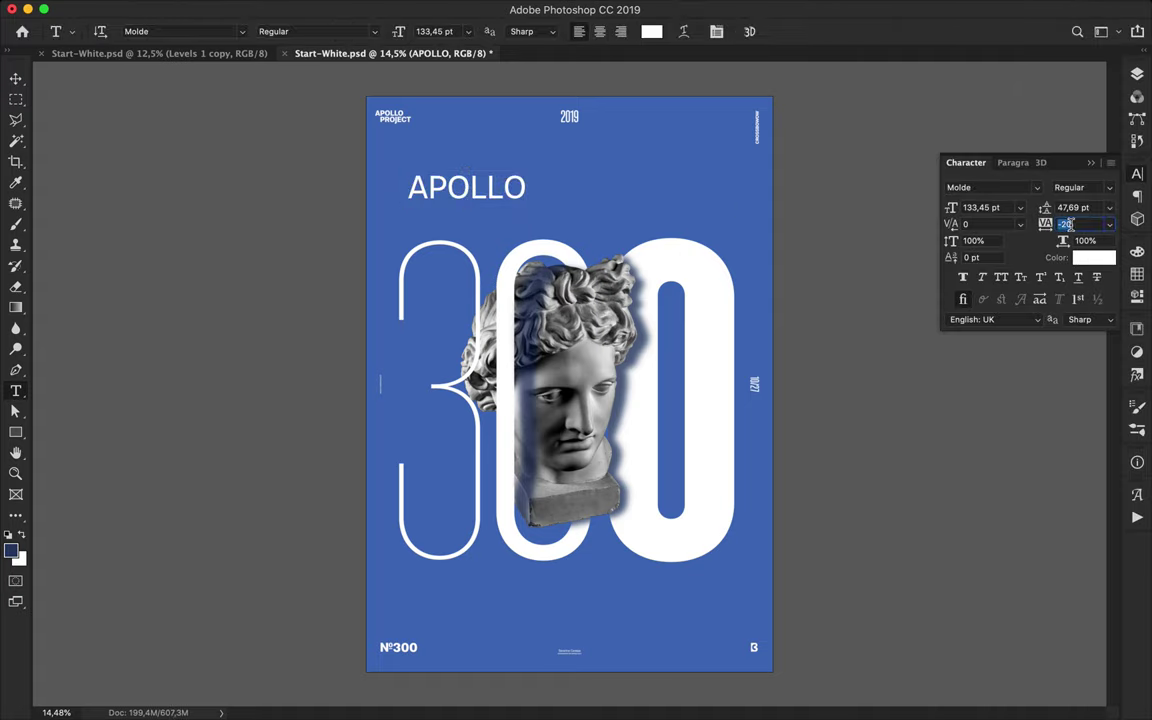
pyautogui.write('1180')
pyautogui.press('Return')
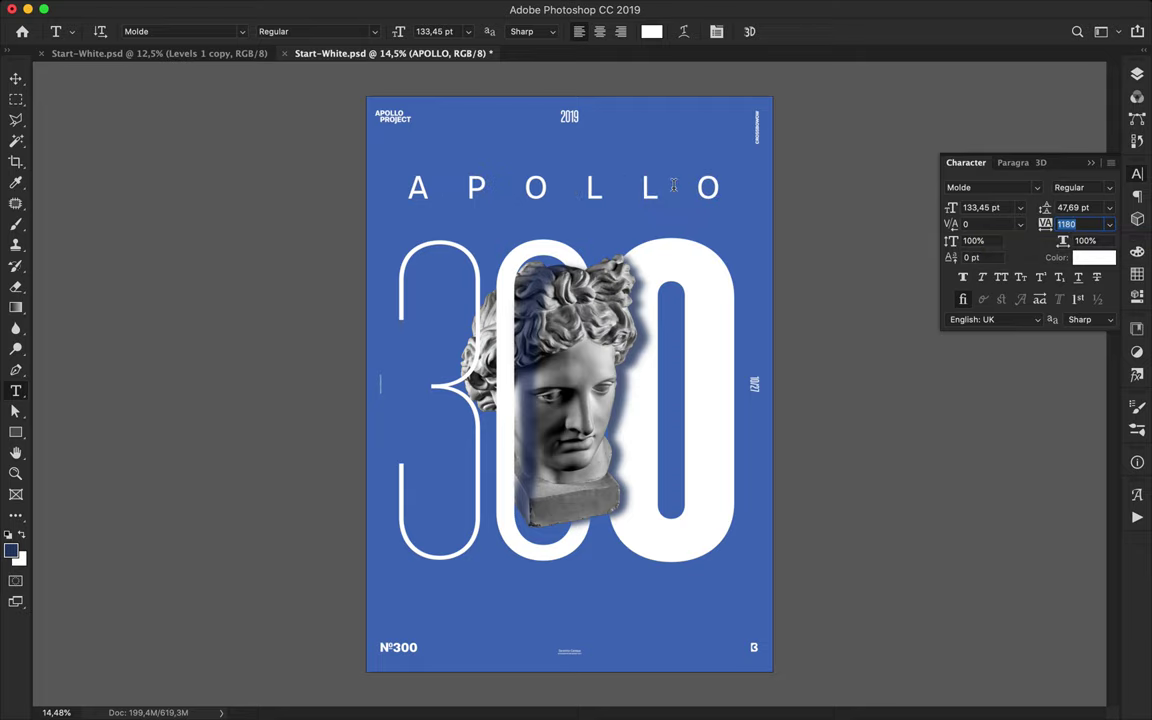
# Move the APOLLO text down just above the 300 and change its font weight to Light.
pyautogui.press('v')
pyautogui.moveTo(628, 188); pyautogui.dragTo(630, 205)
pyautogui.click(1100, 187)
pyautogui.click(1095, 156)
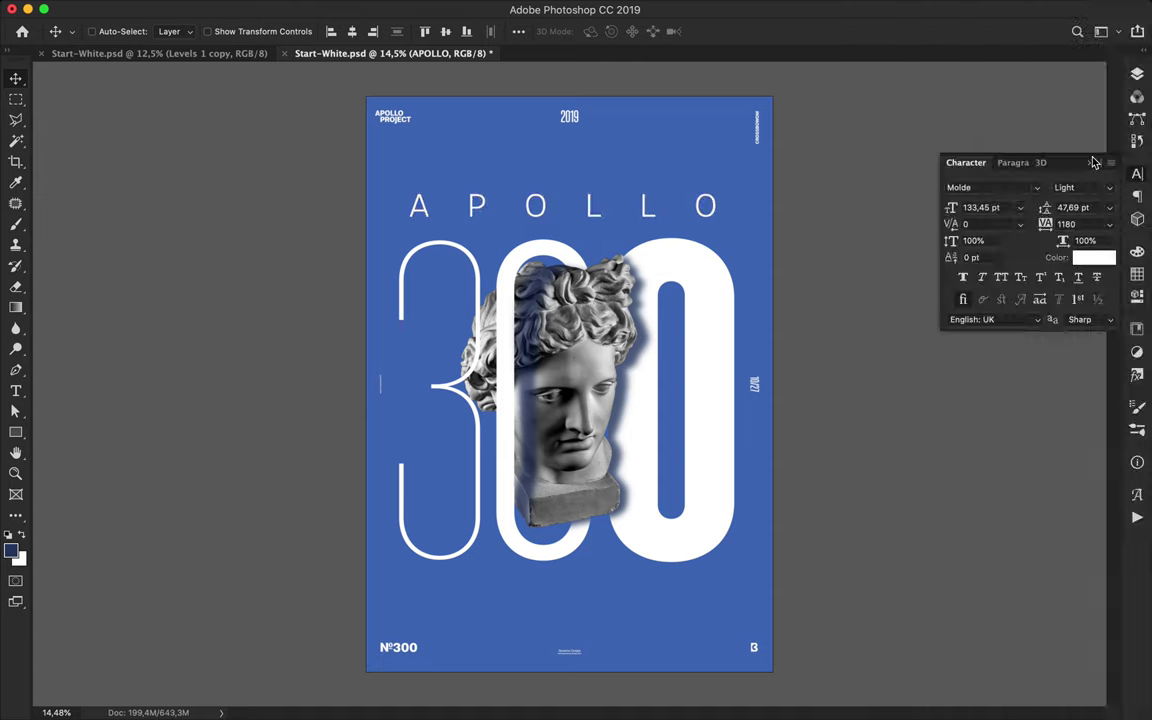
# Duplicate the APOLLO text below the 300 and change the copy's wording to 365°.
pyautogui.moveTo(652, 216); pyautogui.dragTo(657, 602)
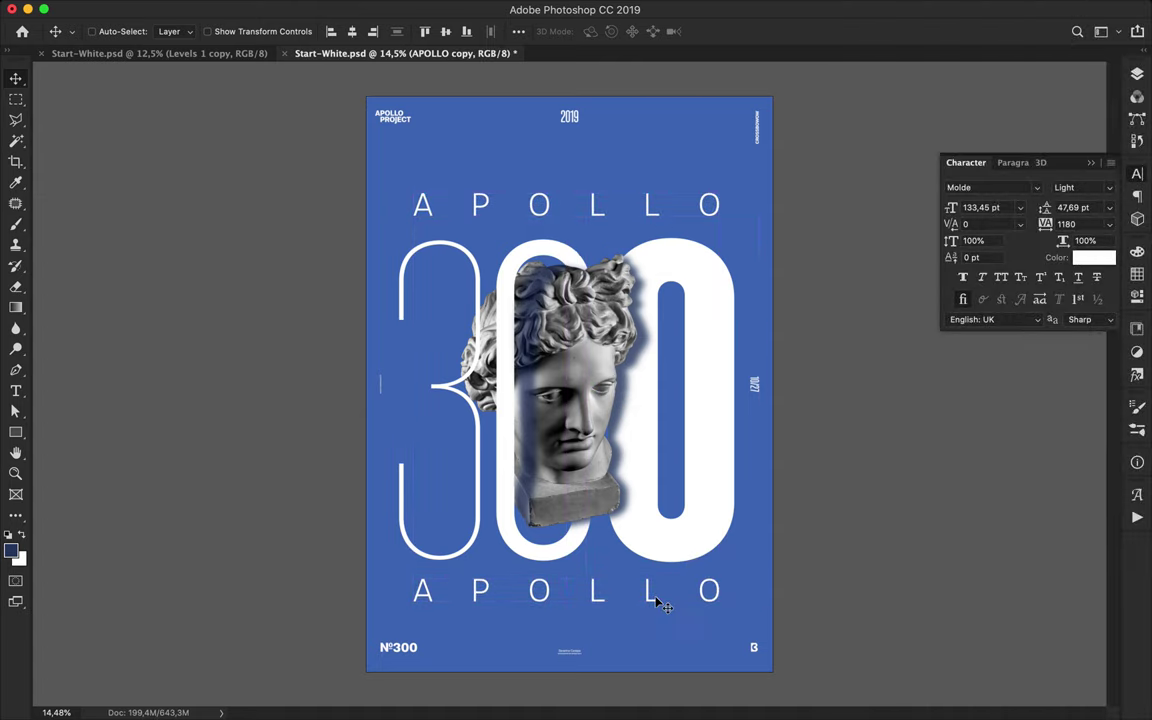
pyautogui.doubleClick(653, 594)
pyautogui.hotkey('ctrl', 'a')
pyautogui.write('365')
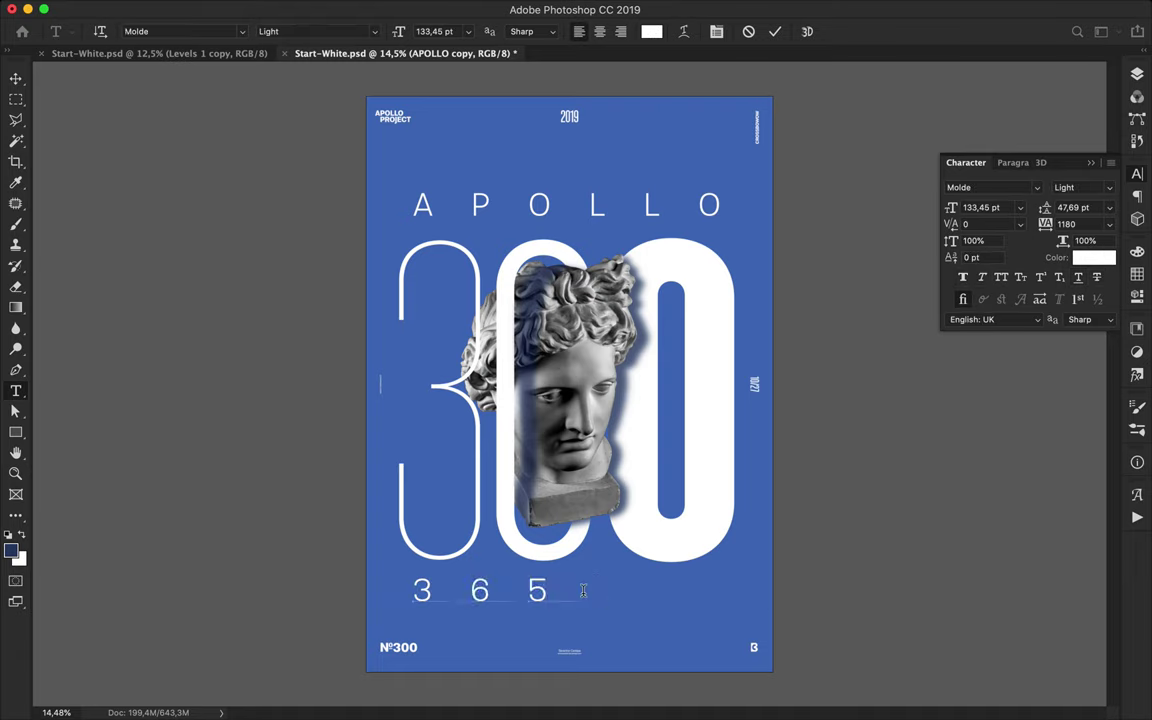
pyautogui.press('super+Return')
# Align the 365° text to the canvas's horizontal centre.
pyautogui.press('v')
pyautogui.click(519, 32)
pyautogui.click(470, 75)
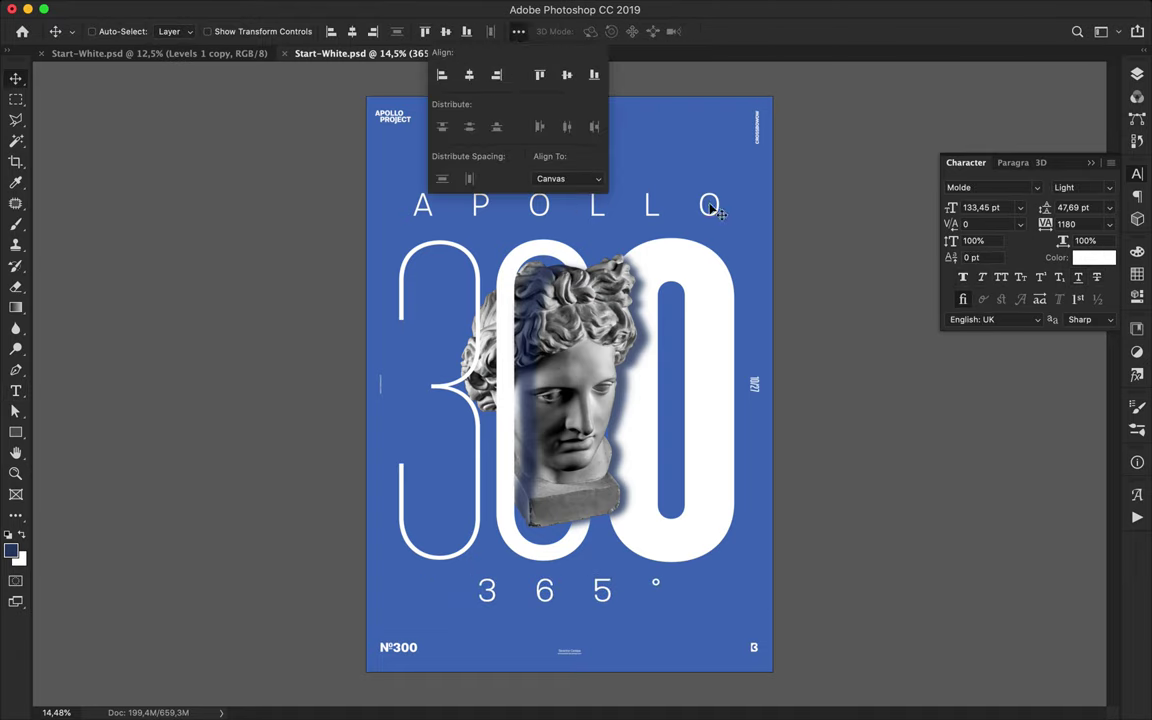
# Nudge the 365° text slightly right to balance it optically under the 300.
pyautogui.click(604, 587)
pyautogui.hotkey('shift', 'Right')
pyautogui.hotkey('shift', 'Right')
pyautogui.hotkey('shift', 'Right')
pyautogui.hotkey('shift', 'Right')
pyautogui.hotkey('shift', 'Right')
pyautogui.hotkey('shift', 'Right')
pyautogui.hotkey('shift', 'Right')
pyautogui.hotkey('shift', 'Right')
pyautogui.hotkey('shift', 'Right')
pyautogui.hotkey('shift', 'Right')
pyautogui.hotkey('shift', 'Right')
pyautogui.hotkey('shift', 'Right')
pyautogui.hotkey('shift', 'Right')
pyautogui.hotkey('shift', 'Right')
pyautogui.hotkey('shift', 'Right')
pyautogui.hotkey('shift', 'Right')
pyautogui.hotkey('shift', 'Right')
pyautogui.hotkey('shift', 'Right')
pyautogui.hotkey('shift', 'Right')
pyautogui.hotkey('shift', 'Right')
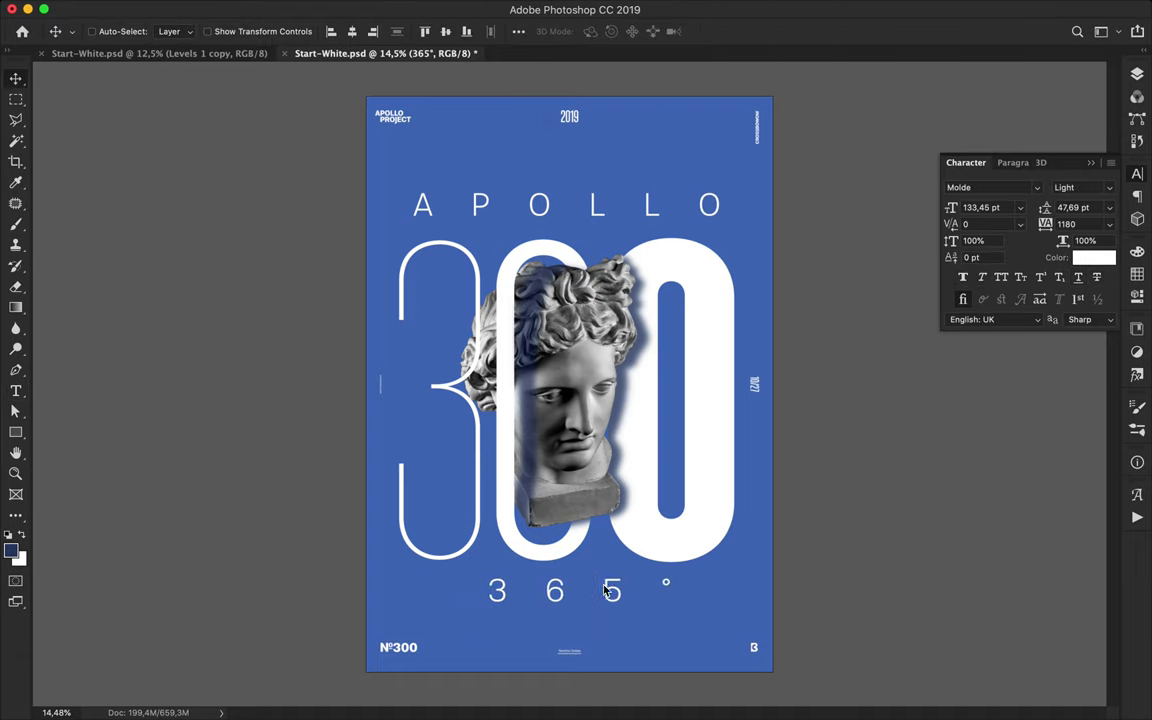
# Select the APOLLO text above the 300 and centre it horizontally on the poster.
pyautogui.click(556, 211)
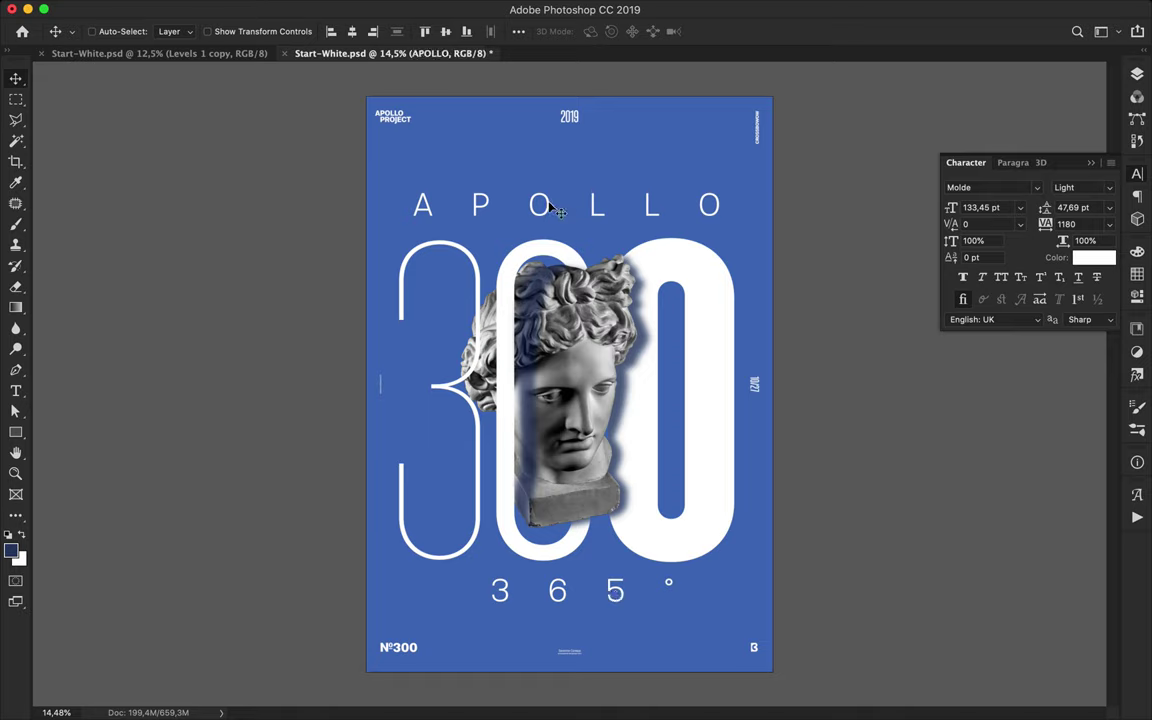
pyautogui.press('t')
pyautogui.press('v')
pyautogui.click(352, 32)
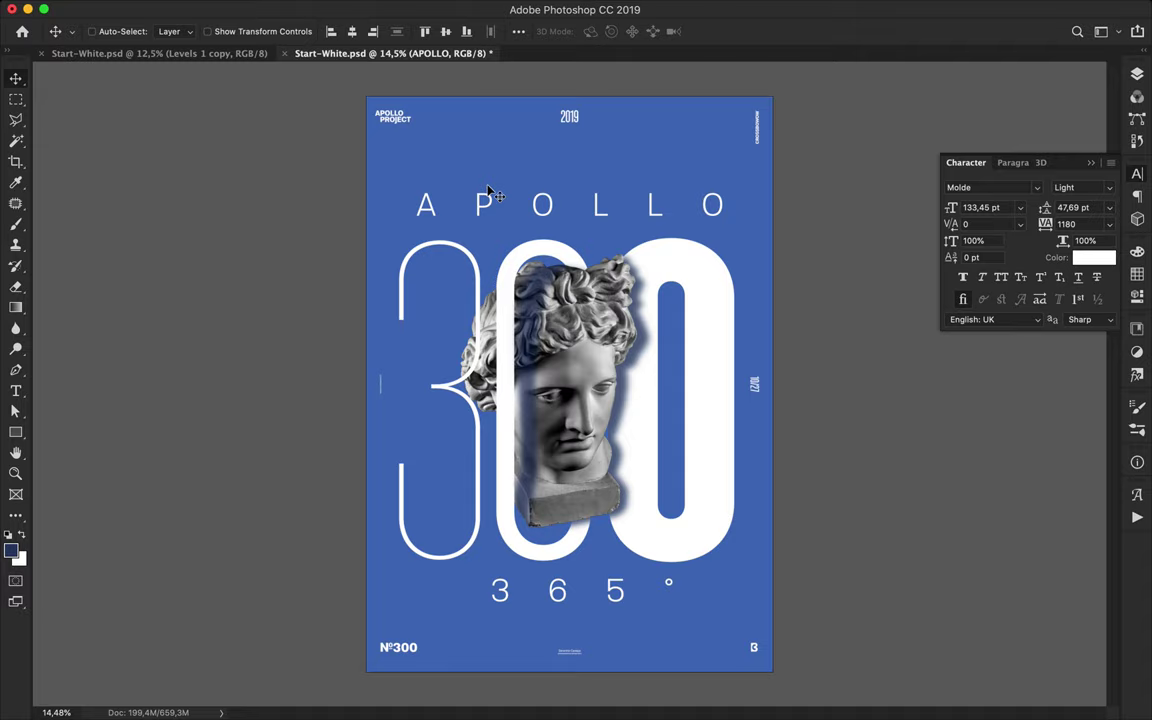
# Draw a rectangle of about 4039 by 5389 px over the statue head, filled with the blue sampled from the poster background.
pyautogui.keyDown('super'); pyautogui.click(569, 285); pyautogui.keyUp('super')
pyautogui.press('i')
pyautogui.click(552, 181)
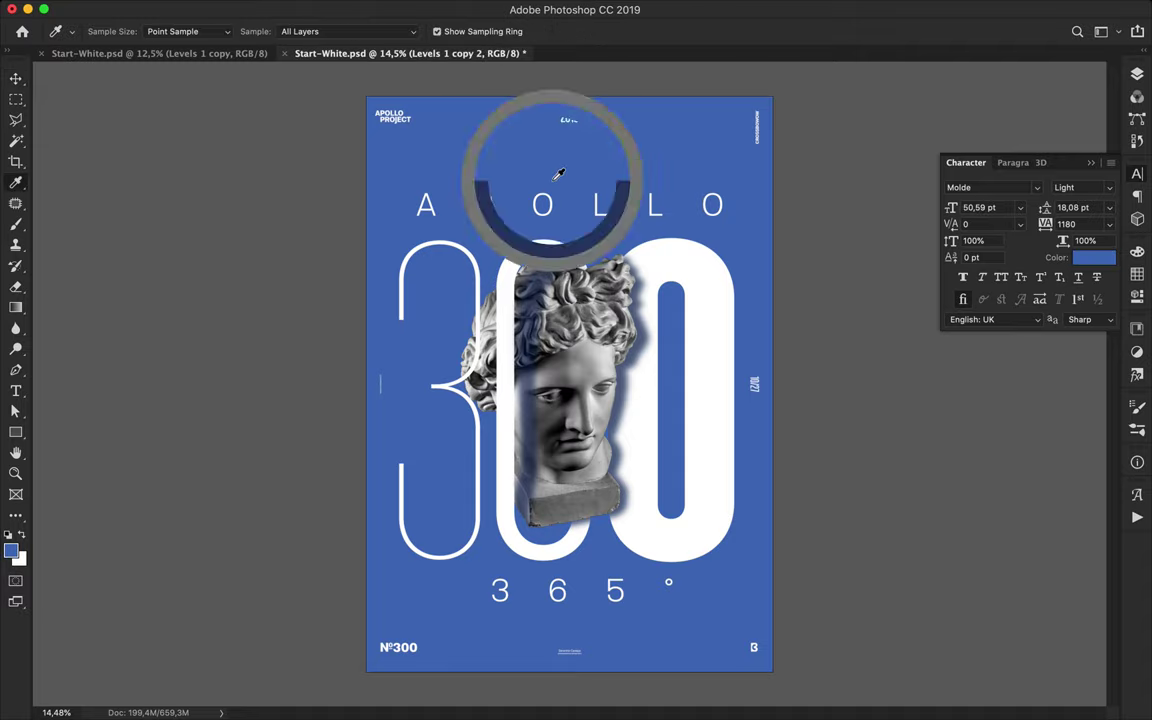
pyautogui.press('u')
pyautogui.moveTo(435, 240); pyautogui.dragTo(669, 549)
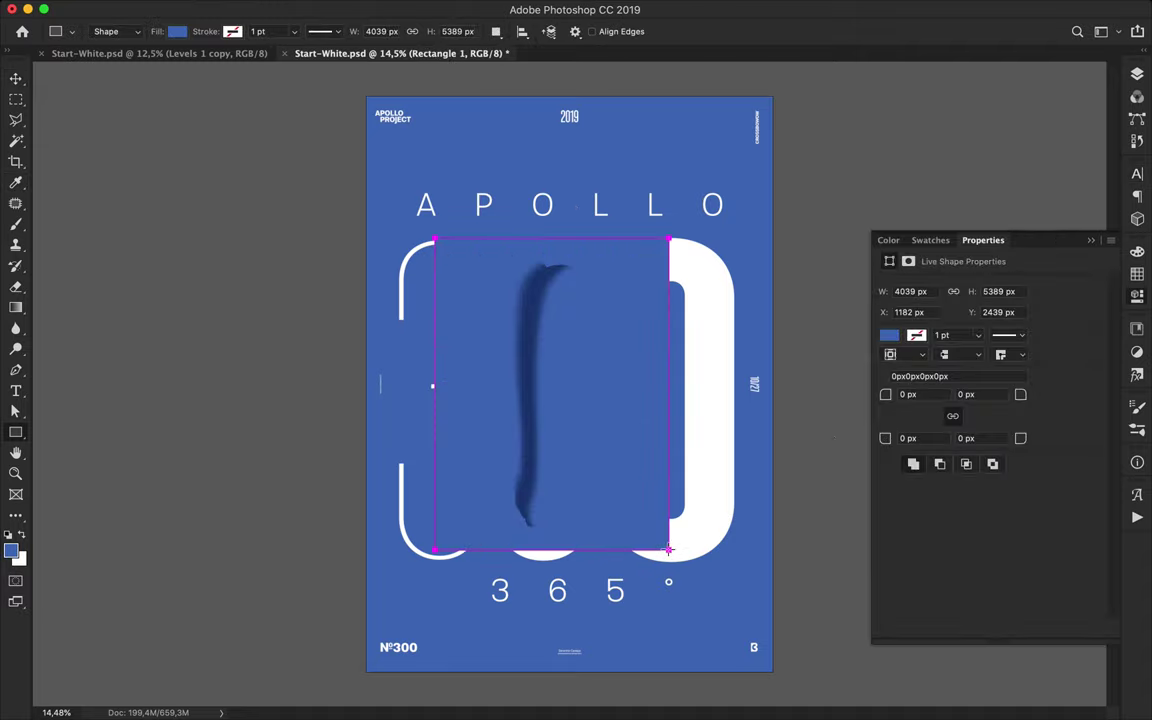
# Clip the blue rectangle to the front statue layer and set its blending mode to Soft Light.
pyautogui.click(1140, 96)
pyautogui.keyDown('alt'); pyautogui.click(1041, 226); pyautogui.keyUp('alt')
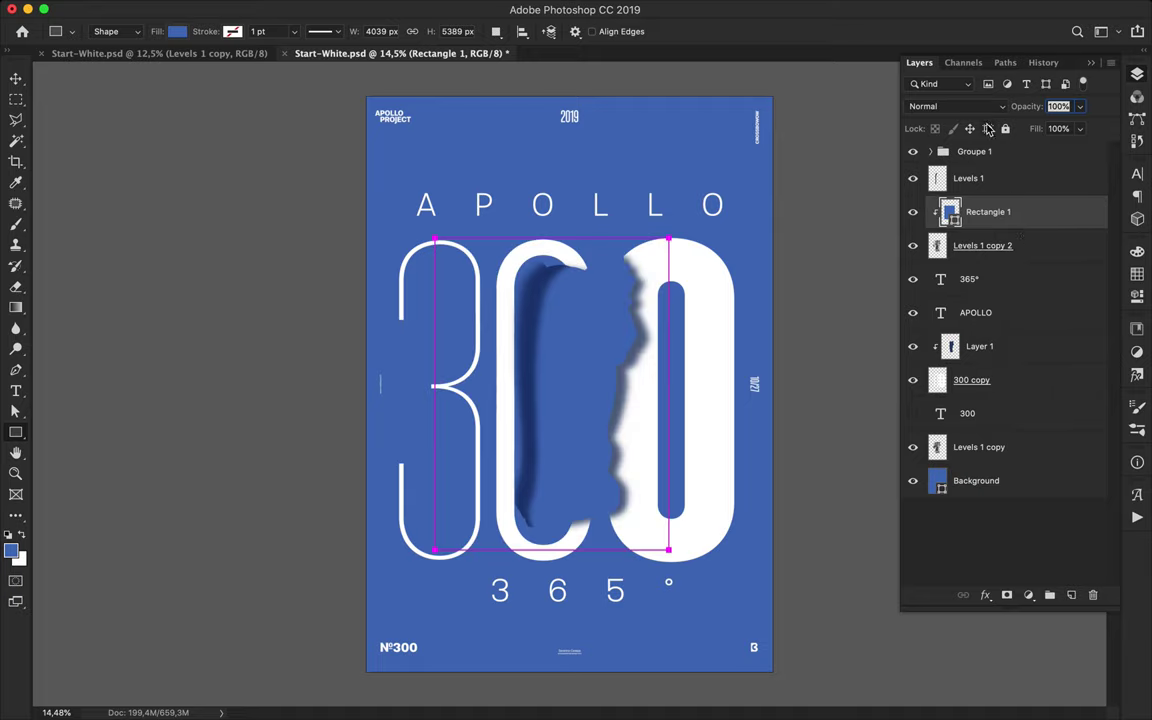
pyautogui.click(950, 106)
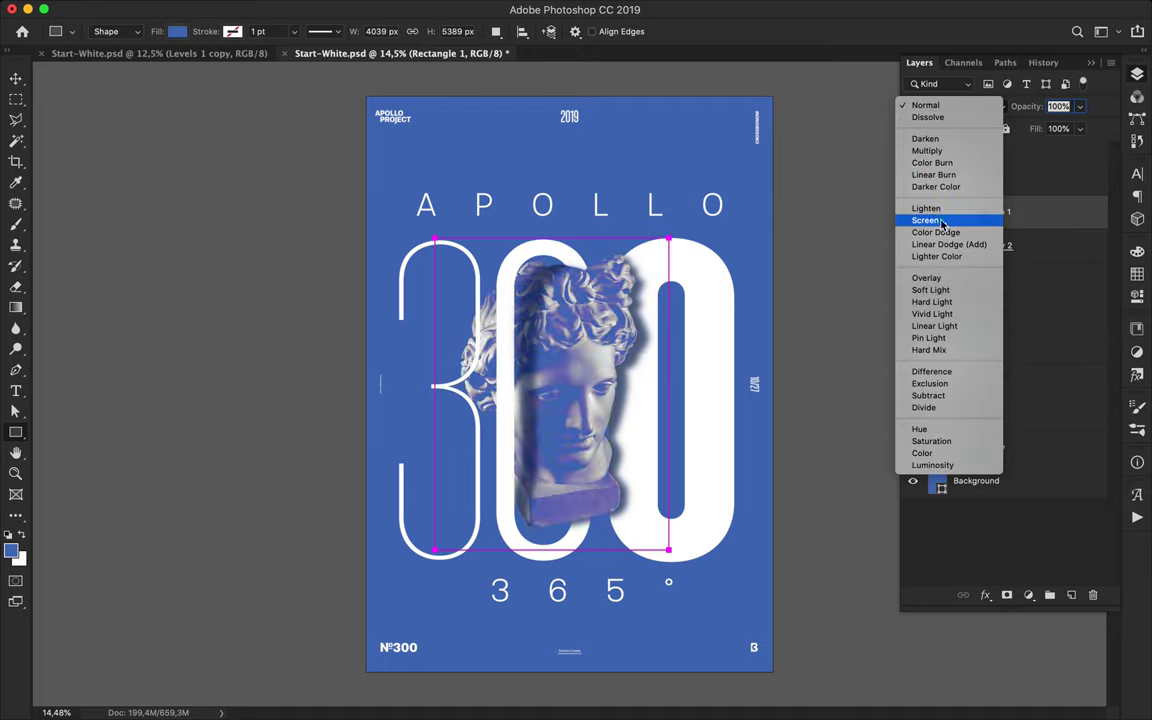
pyautogui.click(944, 292)
pyautogui.press('v')
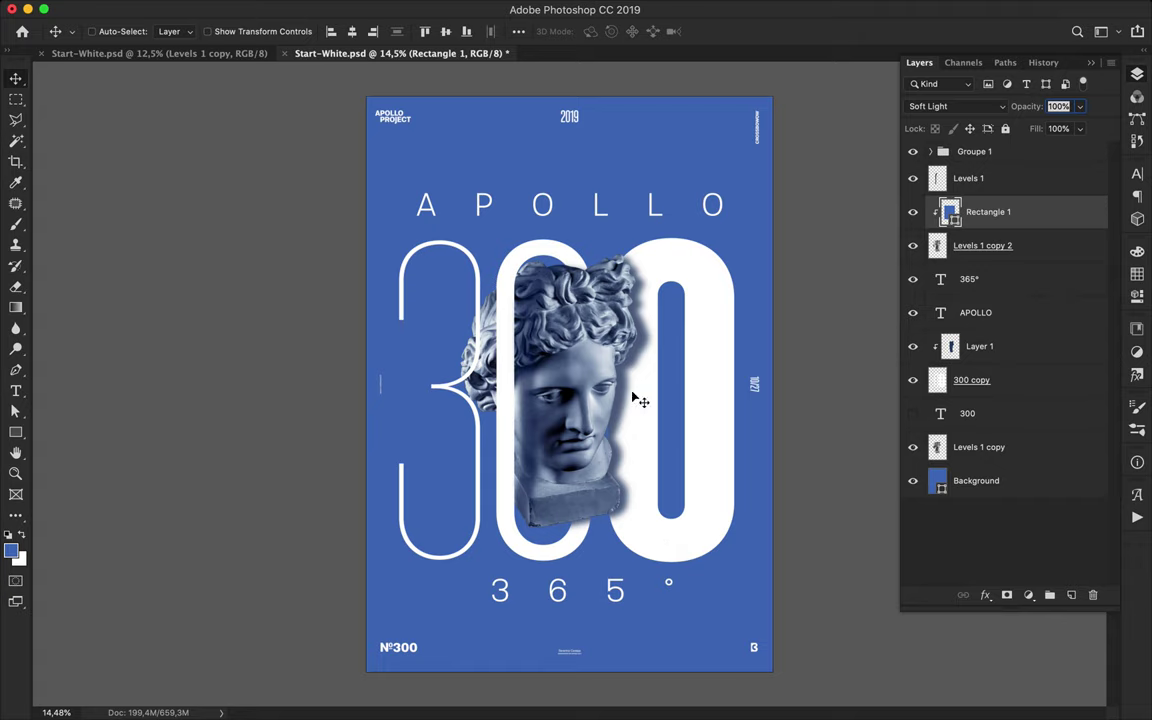
pyautogui.scroll(3, 667, 395)
pyautogui.keyDown('shift'); pyautogui.click(1024, 250); pyautogui.keyUp('shift')
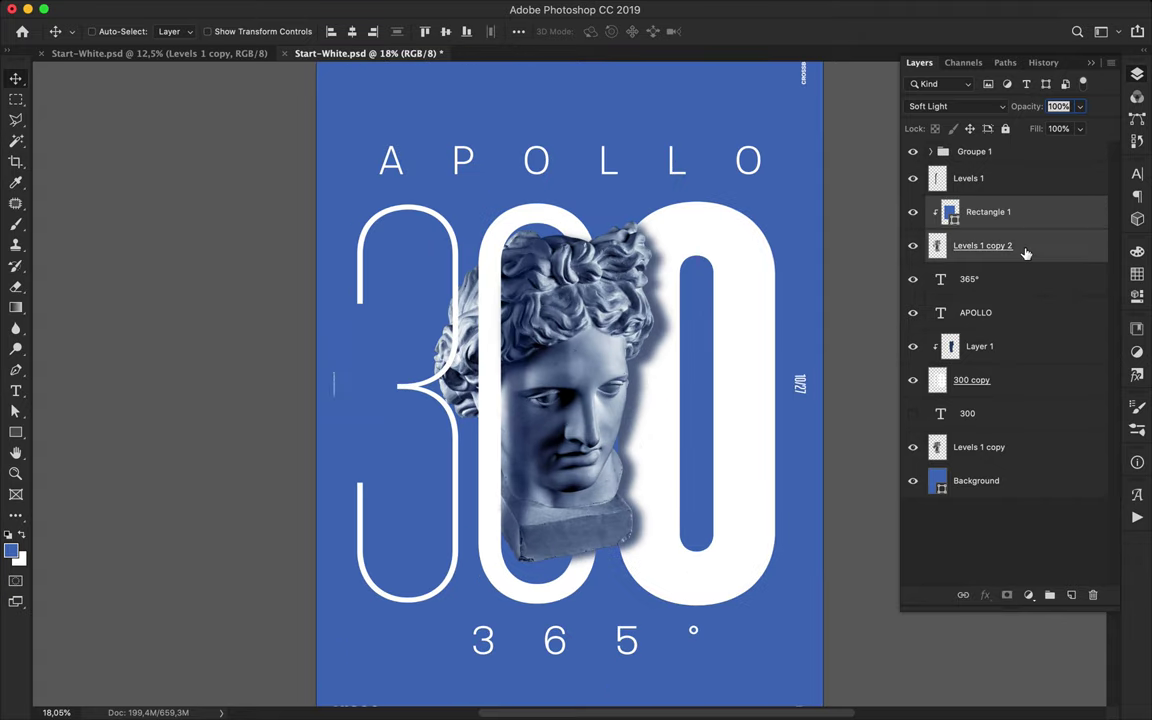
pyautogui.press('super+e')
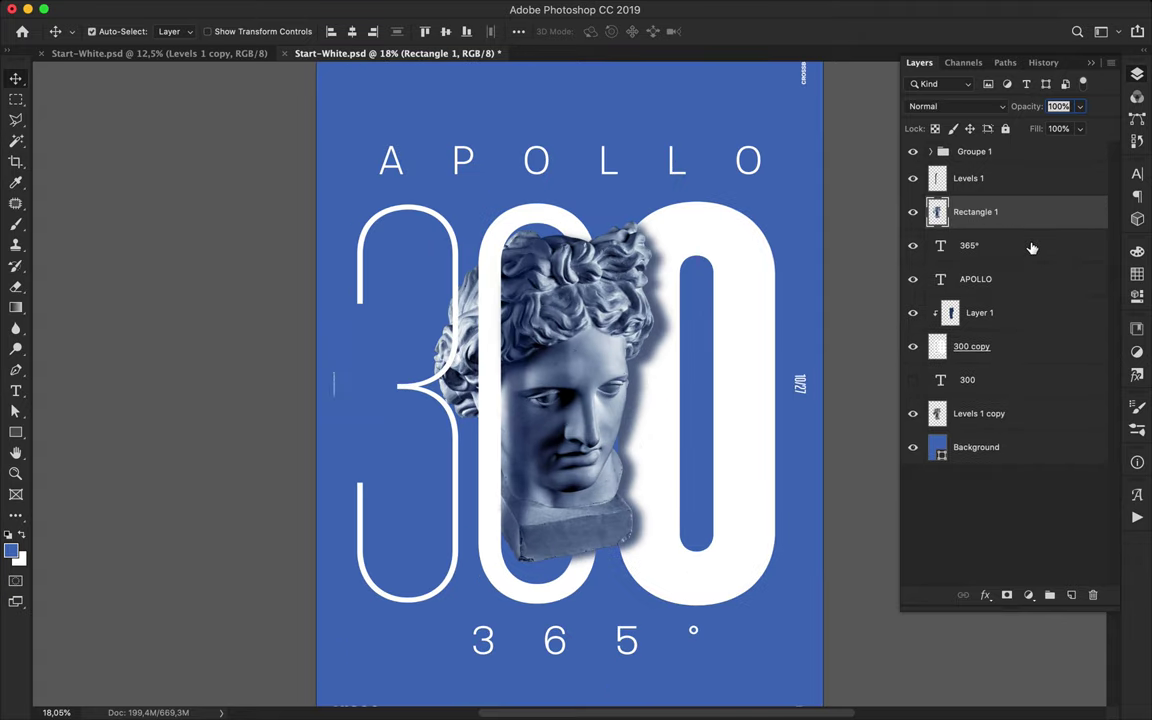
pyautogui.press('super+z')
# Duplicate the blue rectangle to just above the rear statue layer and merge the original with the front statue layer.
pyautogui.click(1031, 214)
pyautogui.keyDown('alt'); pyautogui.moveTo(1031, 214); pyautogui.dragTo(1029, 402); pyautogui.keyUp('alt')
pyautogui.click(986, 222)
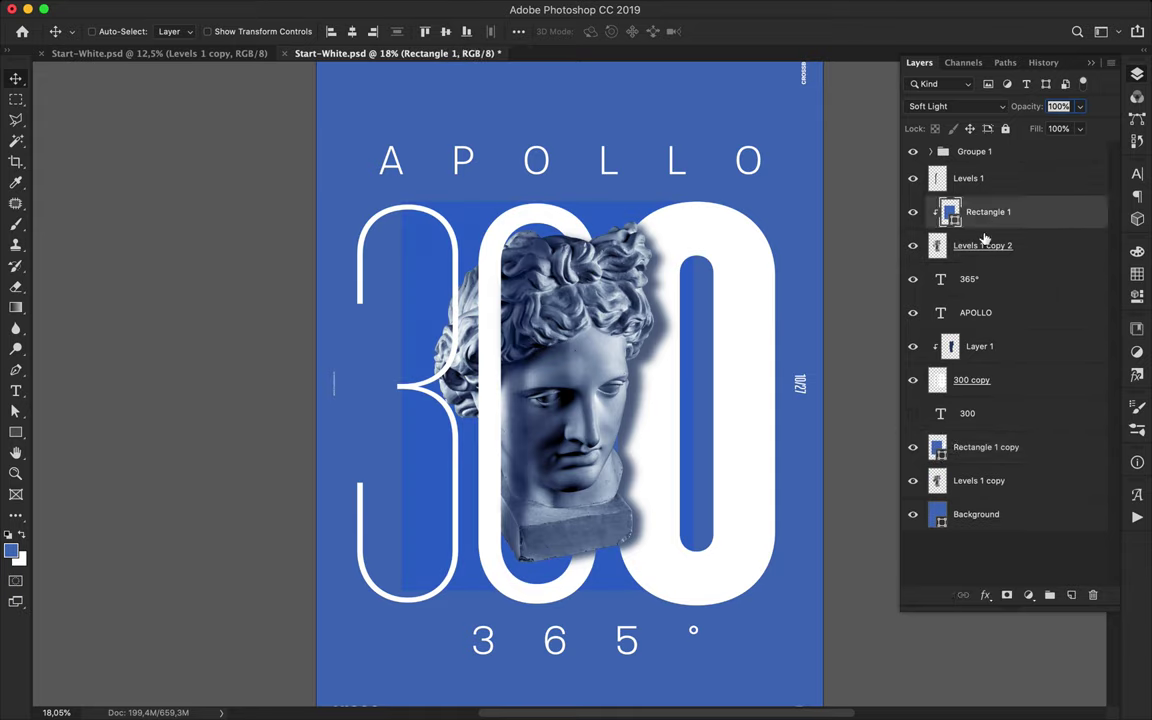
pyautogui.hotkey('ctrl', 'e')
# Clip the rectangle copy to the rear statue layer and merge the two into one layer.
pyautogui.click(977, 420)
pyautogui.hotkey('ctrl', 'e')
pyautogui.hotkey('ctrl', 'z')
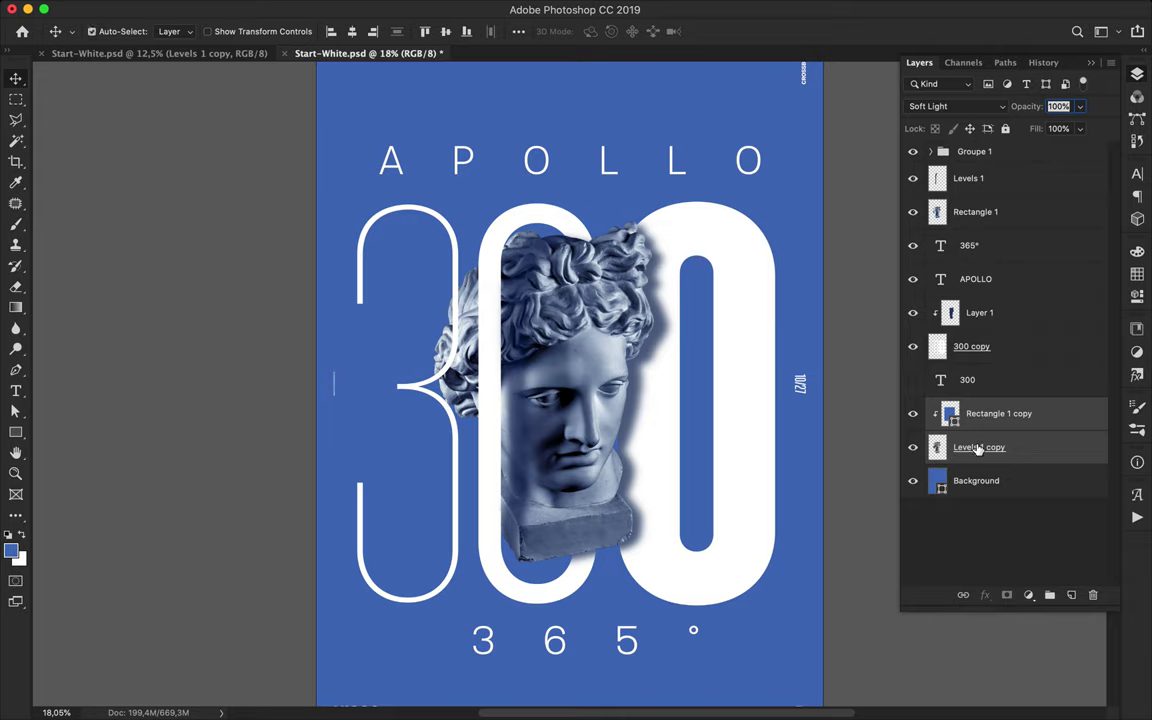
pyautogui.hotkey('ctrl', 'e')
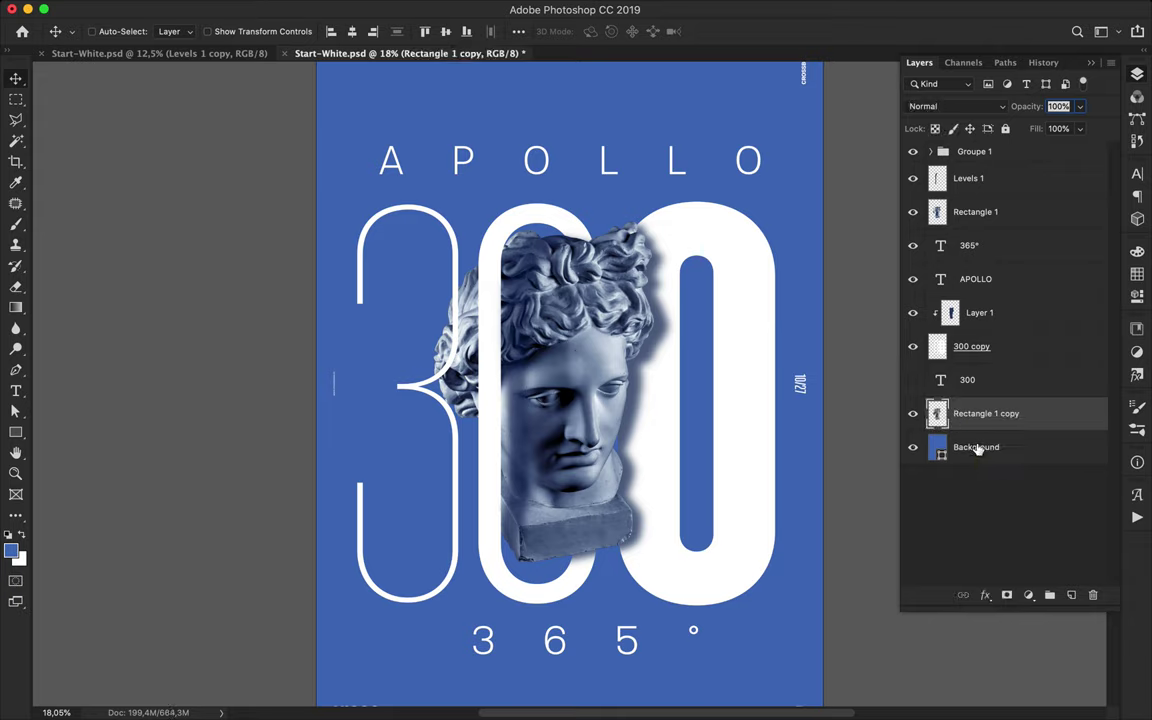
# Shift the tinted rear statue right behind the last 0 and stack its layer directly below the white 300 copy.
pyautogui.moveTo(1012, 420); pyautogui.dragTo(997, 174)
pyautogui.moveTo(543, 394); pyautogui.dragTo(663, 398)
pyautogui.moveTo(1000, 178); pyautogui.dragTo(990, 391)
pyautogui.moveTo(753, 404)
pyautogui.mouseDown()
pyautogui.moveTo(668, 400)
pyautogui.moveTo(740, 400)
pyautogui.mouseUp()
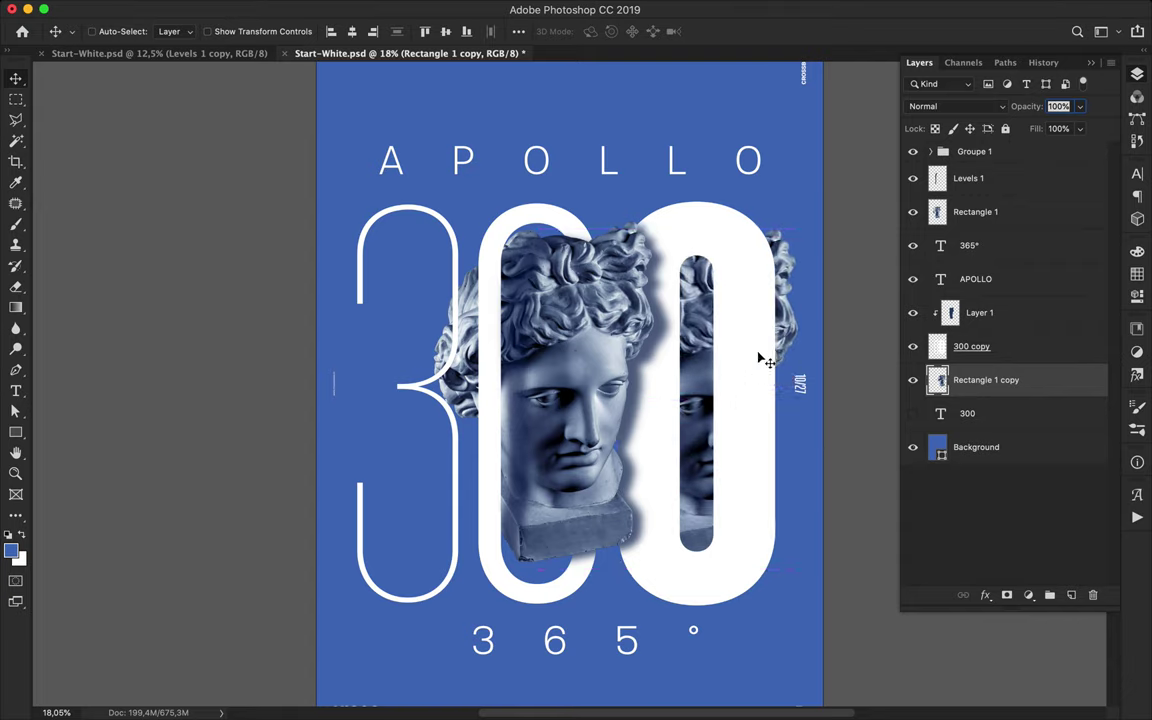
# Scale down the rear statue behind the last 0 with Free Transform.
pyautogui.press('super+t')
pyautogui.moveTo(686, 568); pyautogui.dragTo(706, 530)
pyautogui.press('Return')
pyautogui.press('Return')
# Restore the deleted rear statue layer, keep it hidden, and save the poster.
pyautogui.press('Delete')
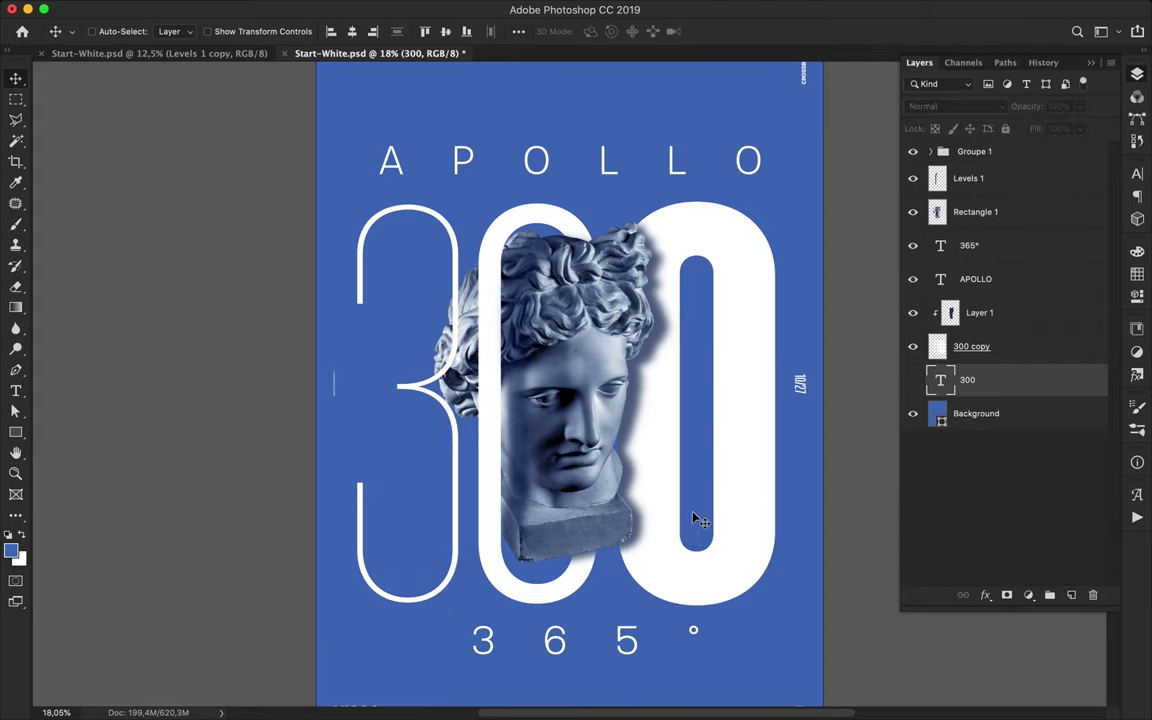
pyautogui.hotkey('ctrl', 'z')
pyautogui.press('super+0')
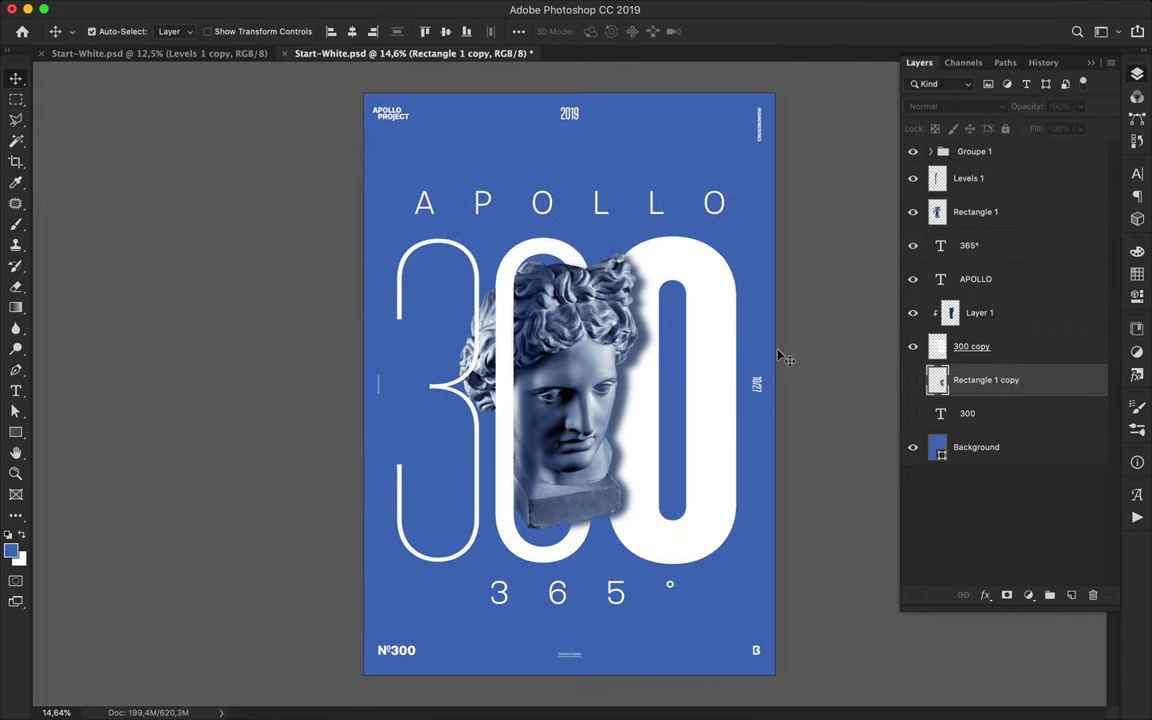
pyautogui.press('super+s')
pyautogui.click(781, 8)
pyautogui.click(806, 9)
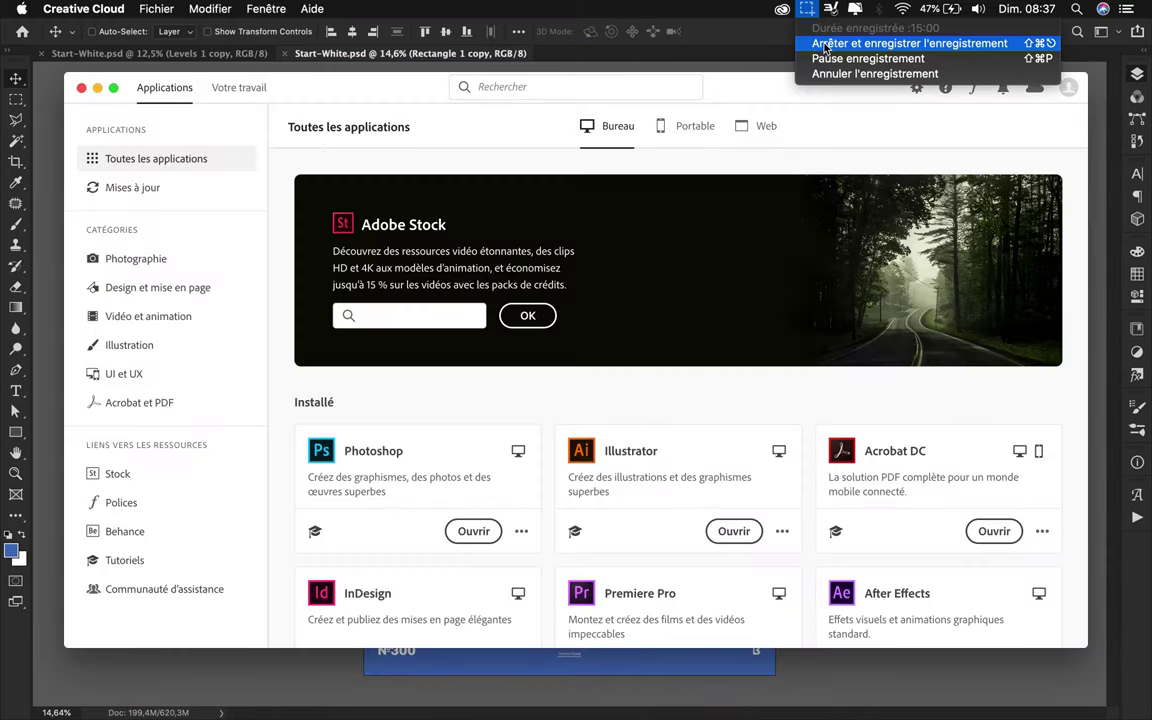
pyautogui.click(825, 45)
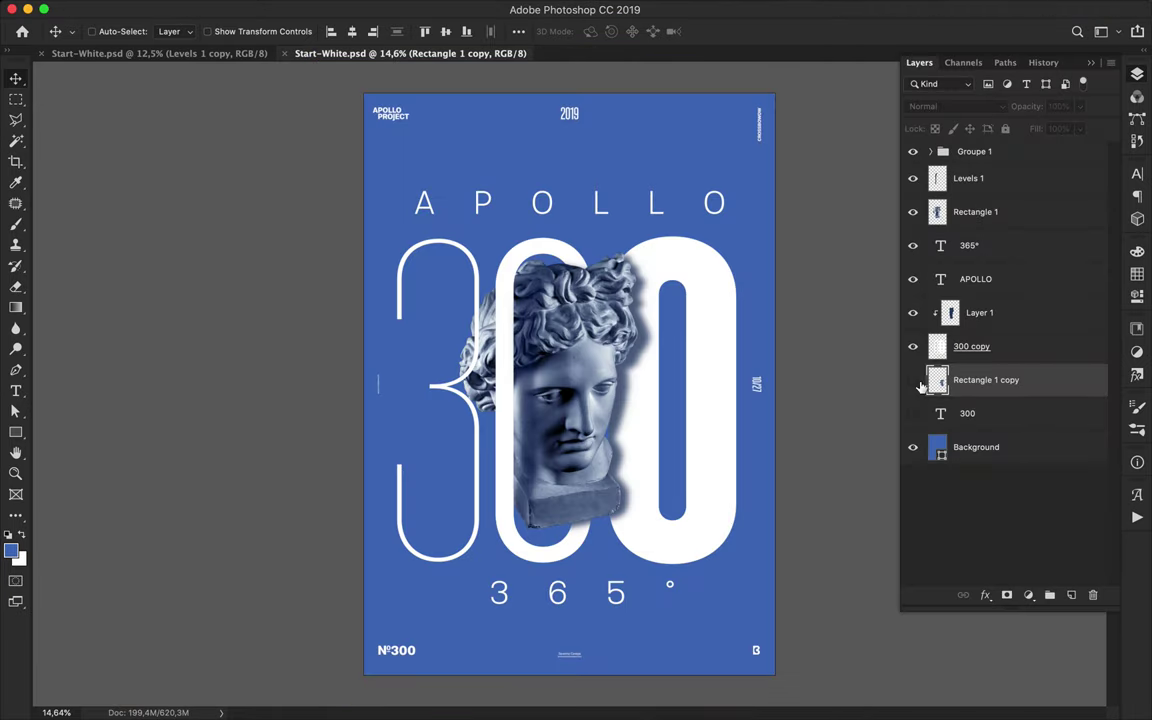
# Place a visible duplicate of the statue above all the statue layers, resized and overlapping the front head.
pyautogui.moveTo(933, 381); pyautogui.dragTo(950, 205)
pyautogui.click(912, 212)
pyautogui.press('super+t')
pyautogui.moveTo(621, 373); pyautogui.dragTo(564, 283)
pyautogui.press('Return')
pyautogui.moveTo(677, 390); pyautogui.dragTo(581, 359)
pyautogui.moveTo(972, 224); pyautogui.dragTo(965, 165)
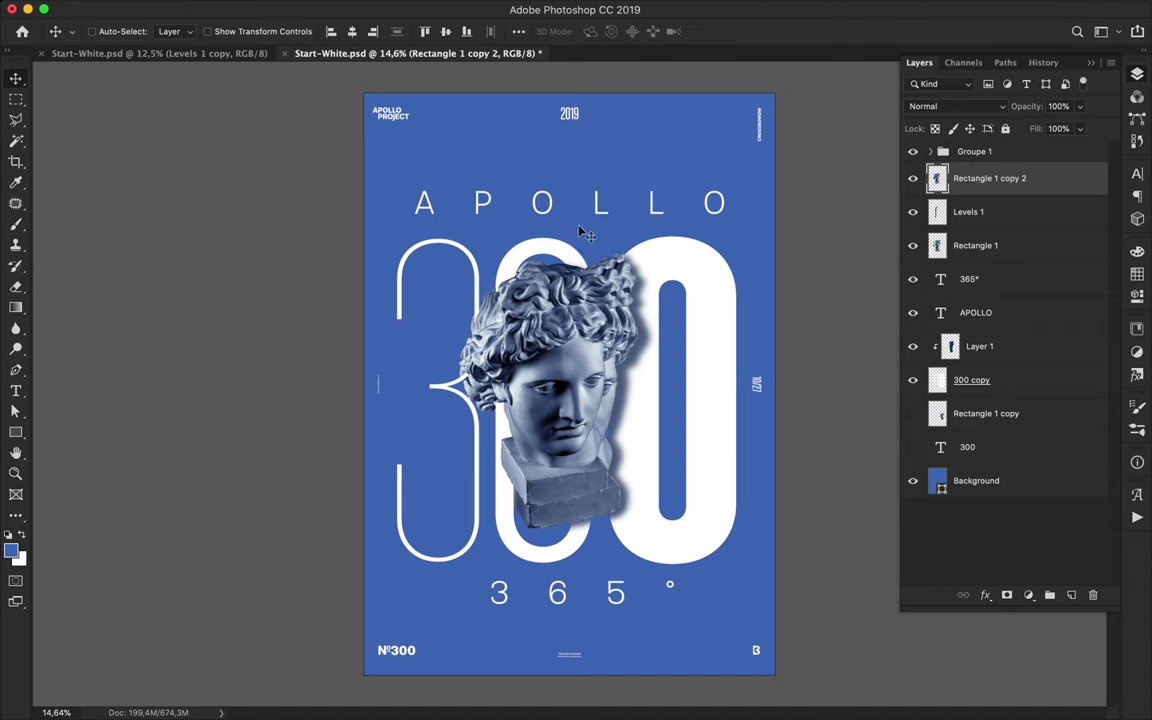
# Try the Wind filter with the Stagger method from the right on the duplicate statue, and delete that duplicate.
pyautogui.click(179, 8)
pyautogui.moveTo(393, 8)
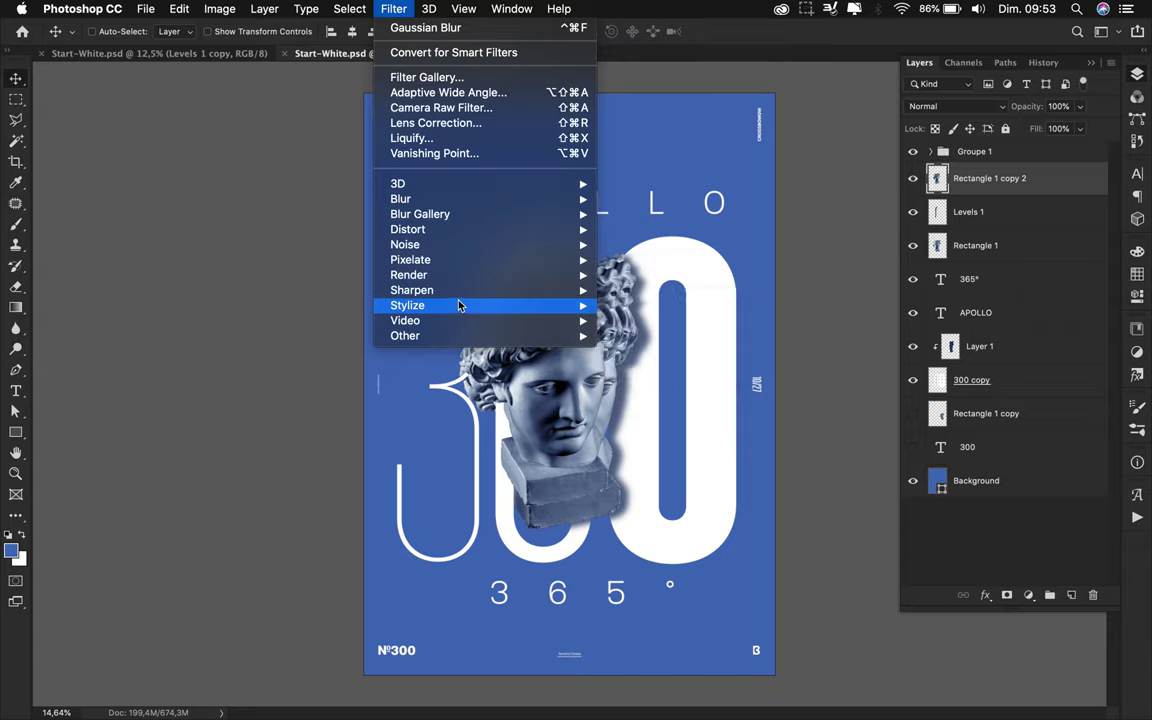
pyautogui.click(620, 426)
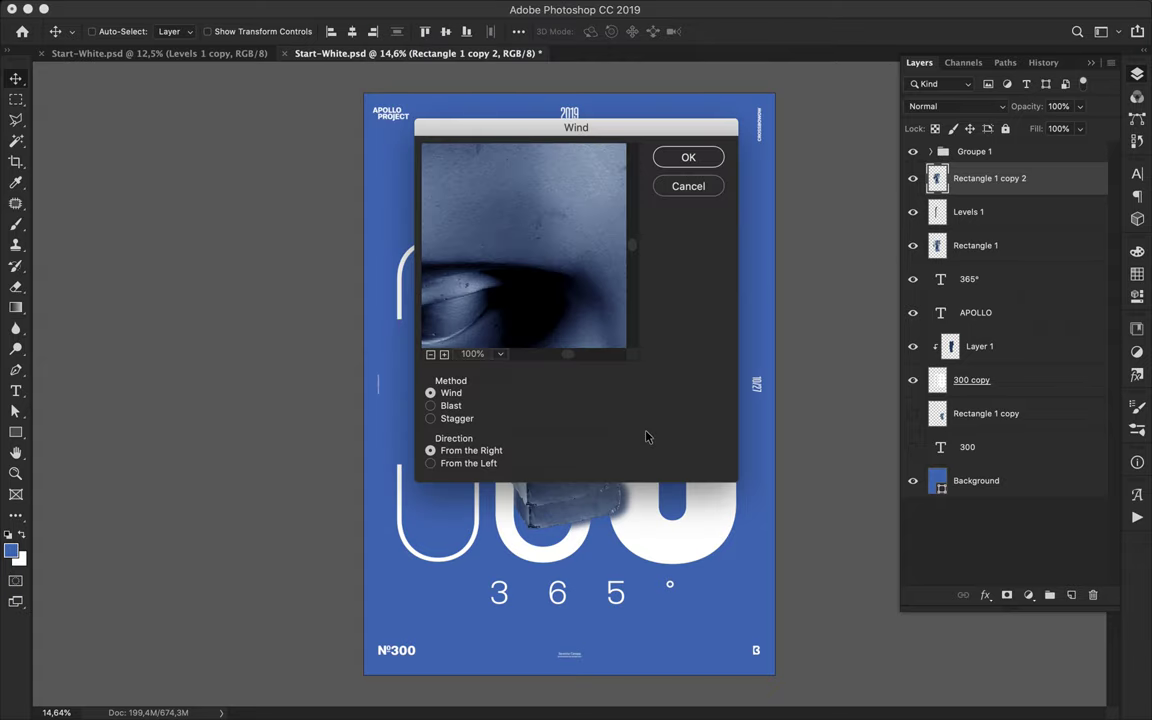
pyautogui.click(431, 419)
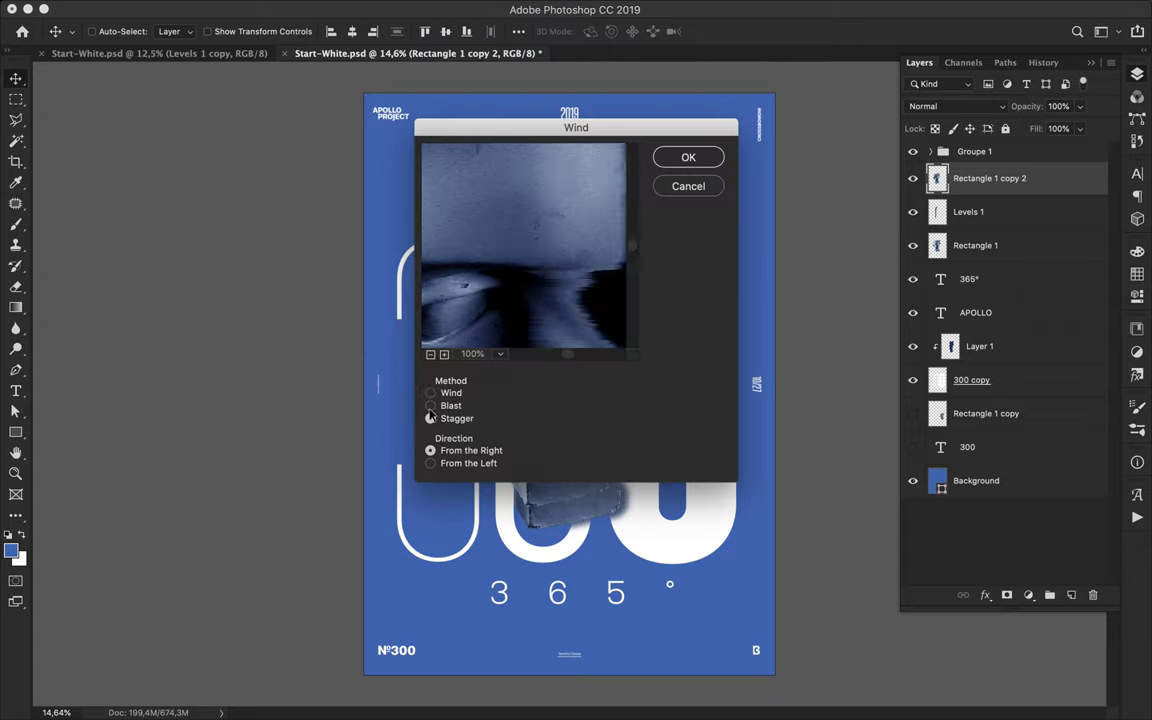
pyautogui.click(684, 156)
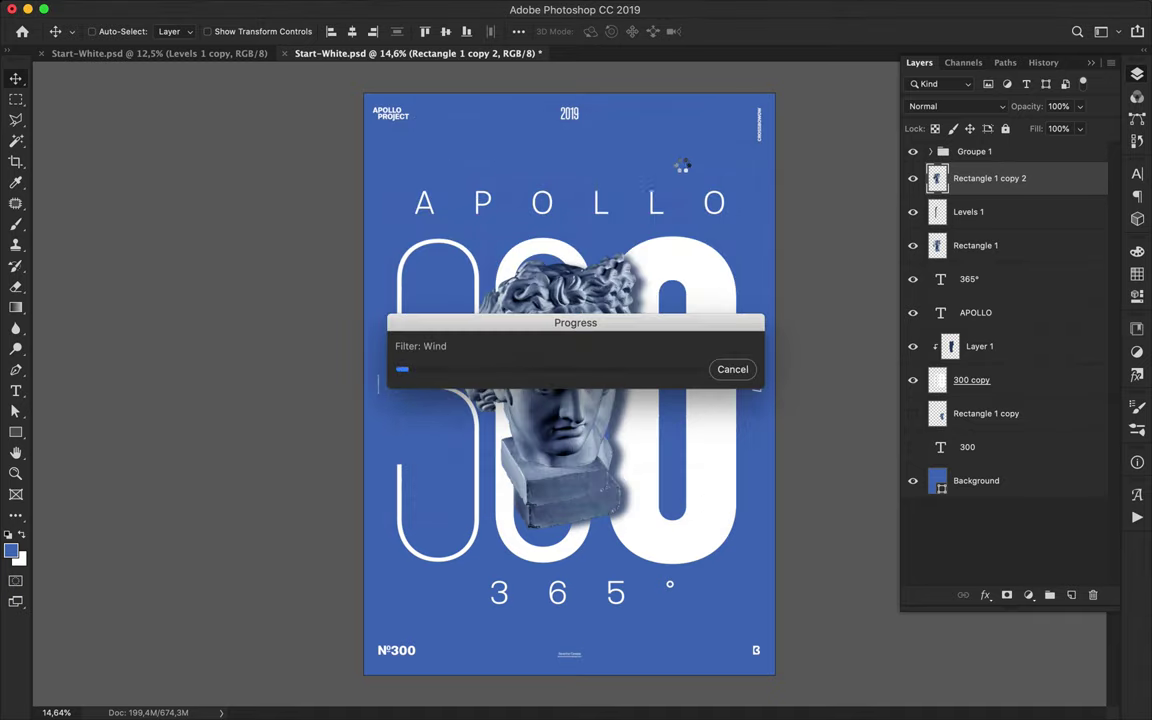
pyautogui.moveTo(670, 328); pyautogui.dragTo(597, 427)
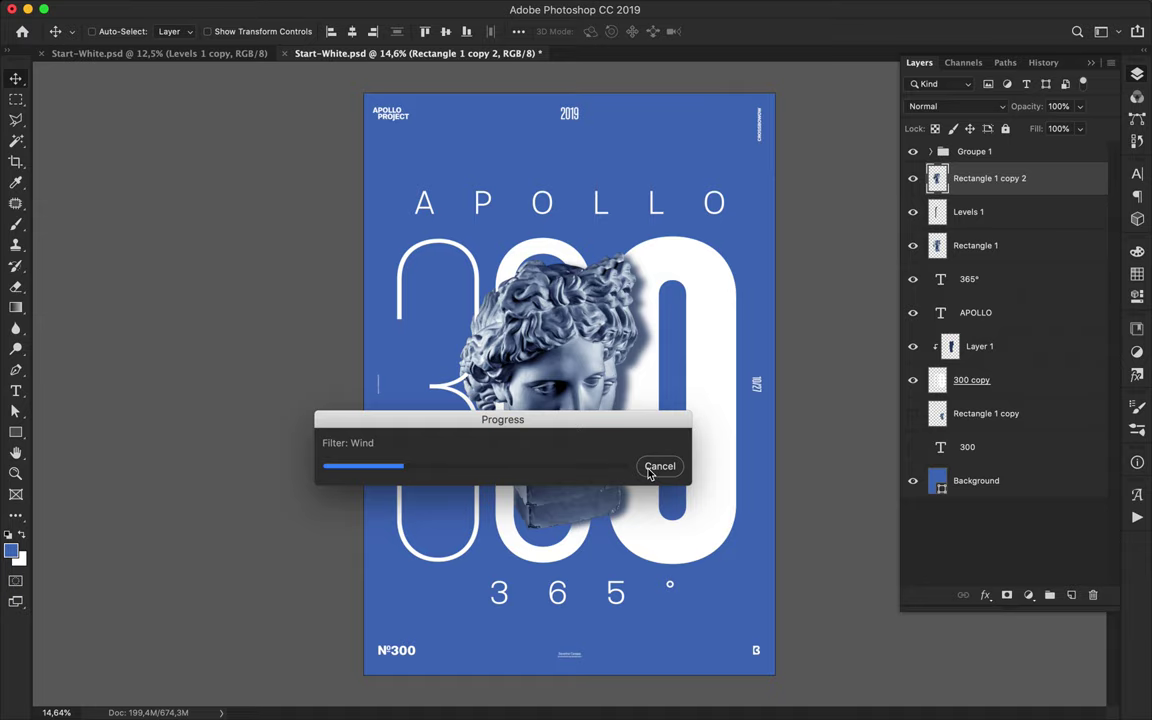
pyautogui.click(657, 466)
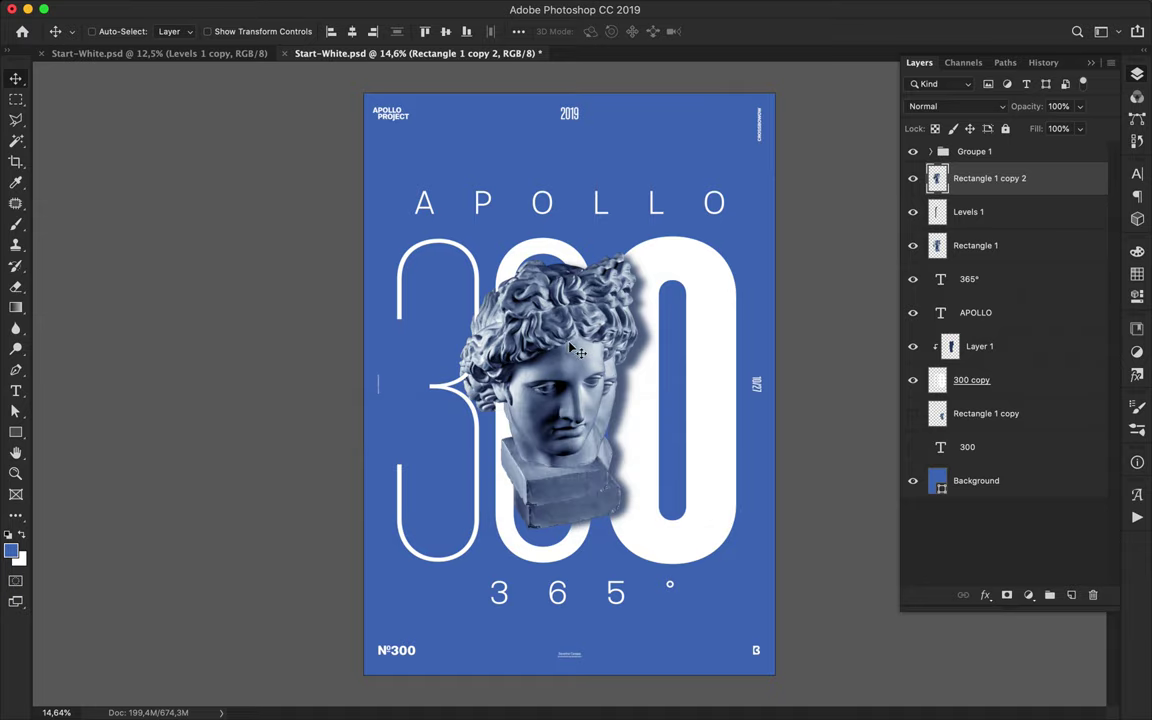
pyautogui.press('Delete')
# Draw a frame of about 6016 by 778 px around 2019 and CROSSBOWOW with no fill and a 3 pt white stroke.
pyautogui.scroll(1, 570, 347)
pyautogui.press('u')
pyautogui.click(174, 33)
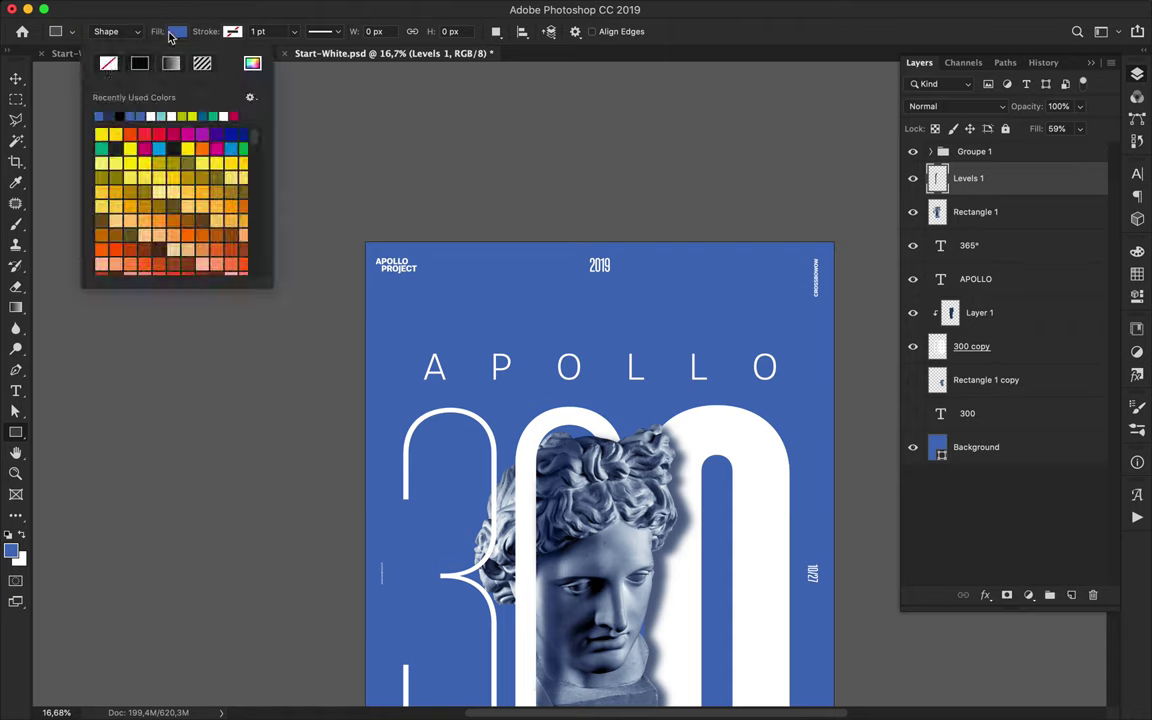
pyautogui.click(109, 63)
pyautogui.click(229, 34)
pyautogui.click(185, 116)
pyautogui.moveTo(425, 252)
pyautogui.mouseDown()
pyautogui.moveTo(467, 287)
pyautogui.moveTo(745, 287)
pyautogui.moveTo(765, 302)
pyautogui.moveTo(825, 304)
pyautogui.mouseUp()
pyautogui.write('3')
pyautogui.press('Return')
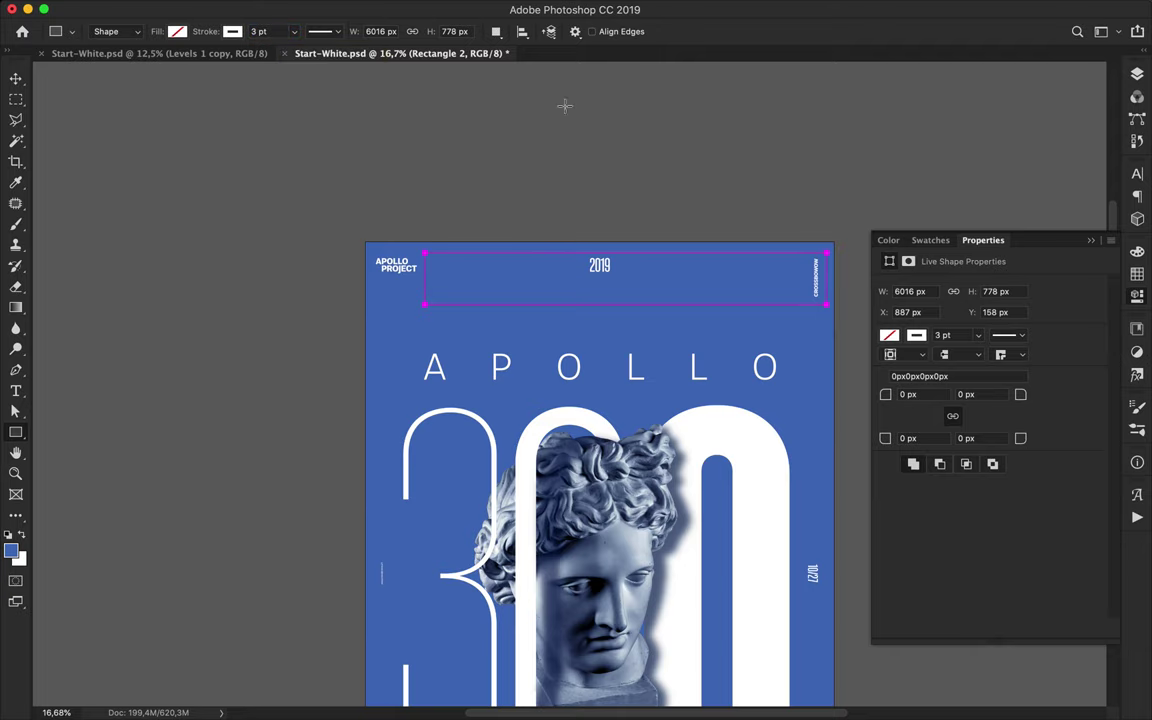
pyautogui.press('v')
# Draw a vertical divider line across the header frame's full height, just left of the CROSSBOWOW text.
pyautogui.press('p')
pyautogui.scroll(4, 807, 252)
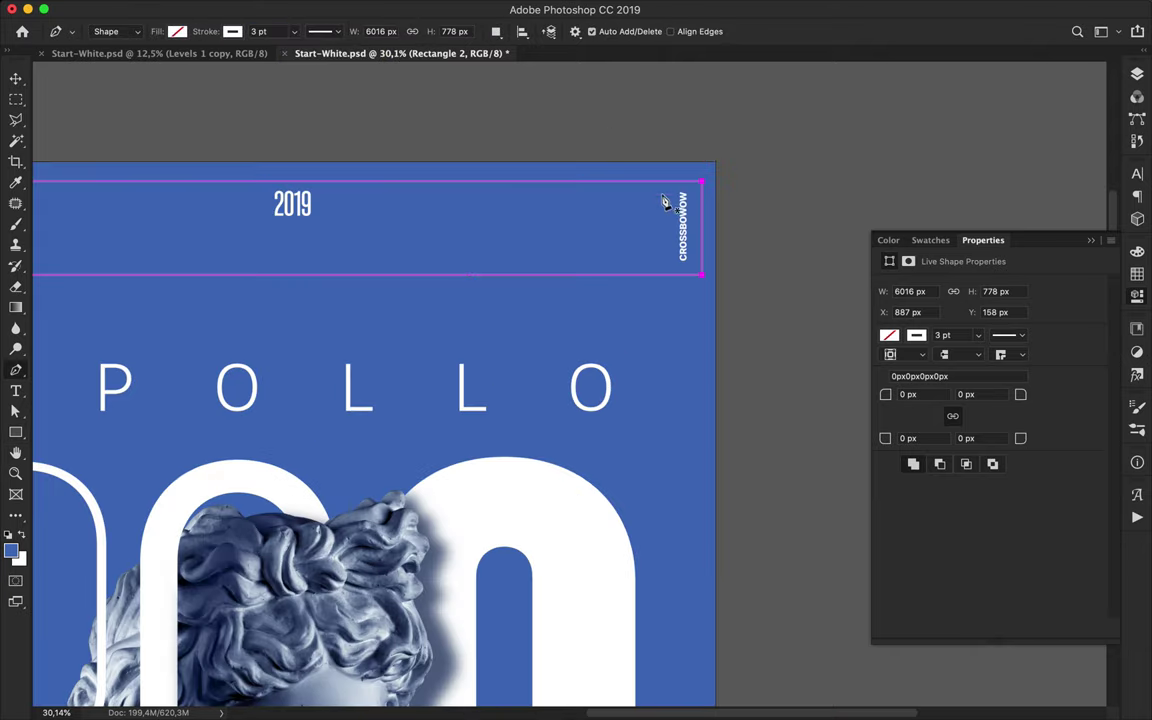
pyautogui.click(664, 187)
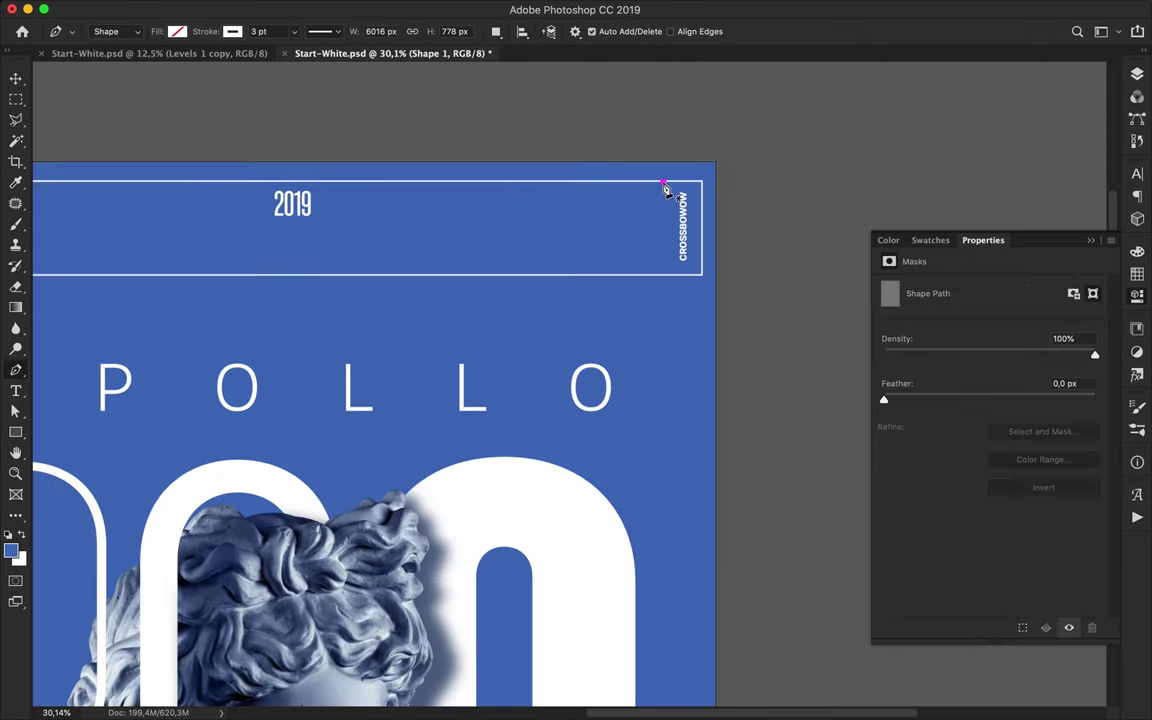
pyautogui.keyDown('shift'); pyautogui.click(664, 274); pyautogui.keyUp('shift')
pyautogui.press('v')
# Draw a horizontal line below 2019 from the header frame's left edge to the vertical divider.
pyautogui.hscroll(-4, 481, 424)
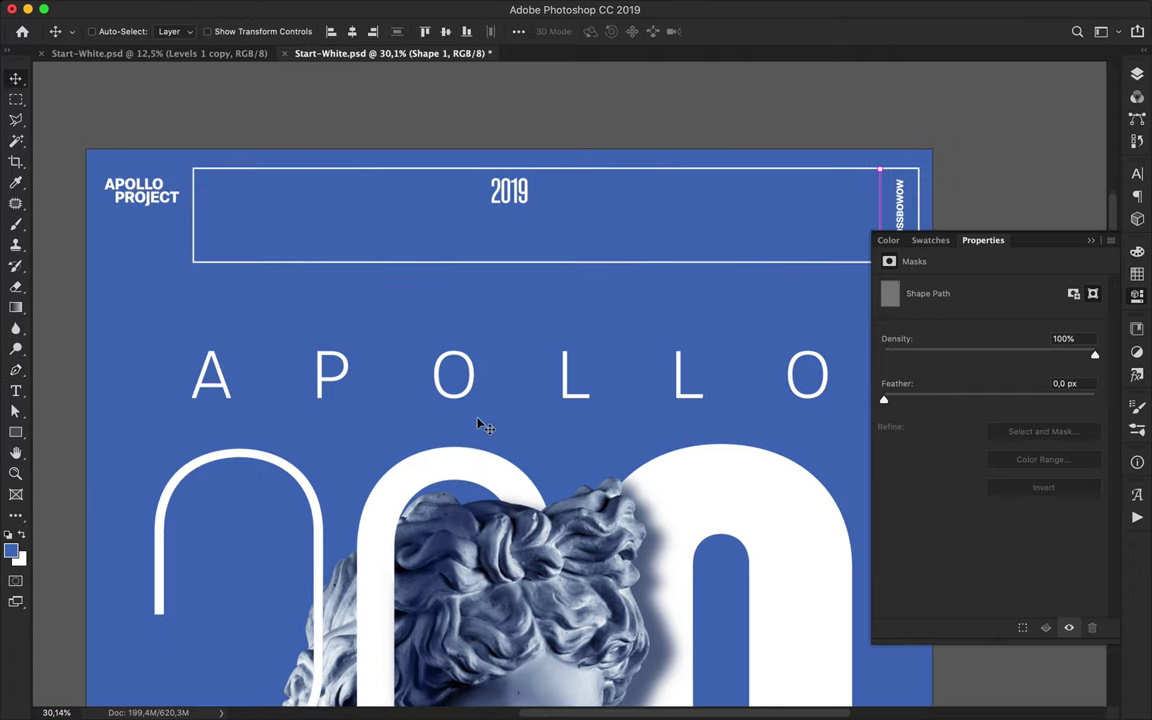
pyautogui.scroll(-2, 473, 434)
pyautogui.press('p')
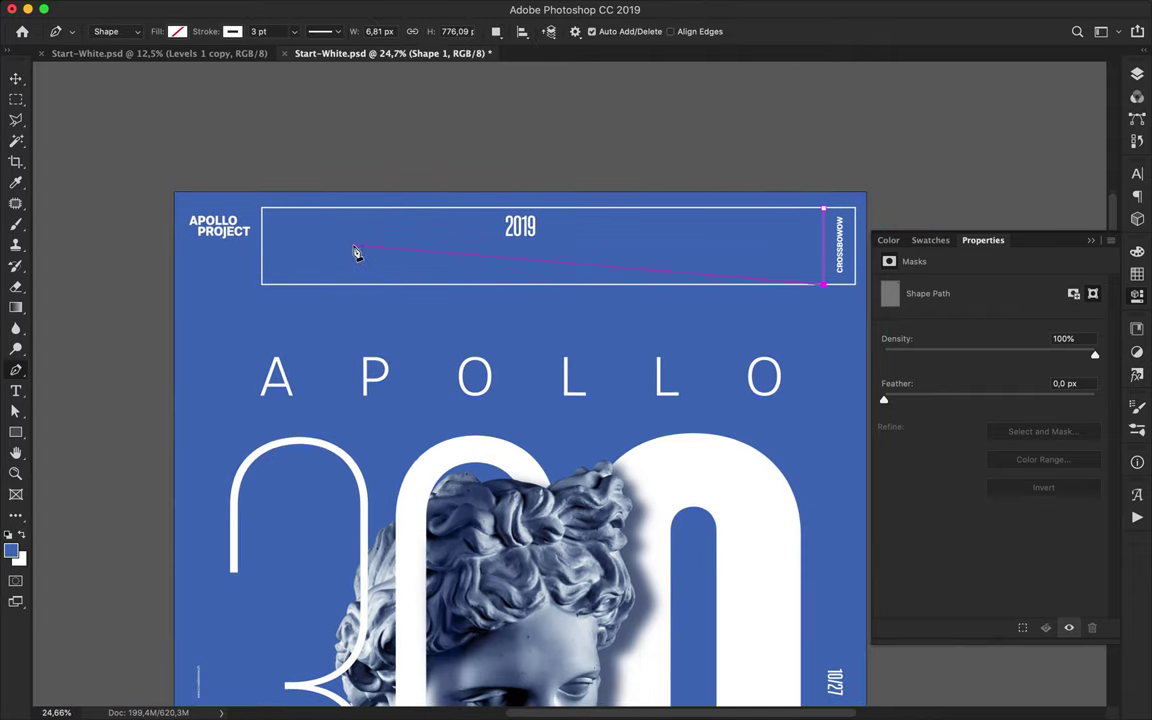
pyautogui.keyDown('super'); pyautogui.click(370, 255); pyautogui.keyUp('super')
pyautogui.click(262, 243)
pyautogui.click(824, 245)
pyautogui.scroll(2, 674, 218)
pyautogui.press('v')
# Examine up close how the header frame's divider lines meet the outline and each other at both ends.
pyautogui.press('a')
pyautogui.click(693, 250)
pyautogui.scroll(4, 693, 237)
pyautogui.scroll(3, 694, 239)
pyautogui.hscroll(6, 692, 237)
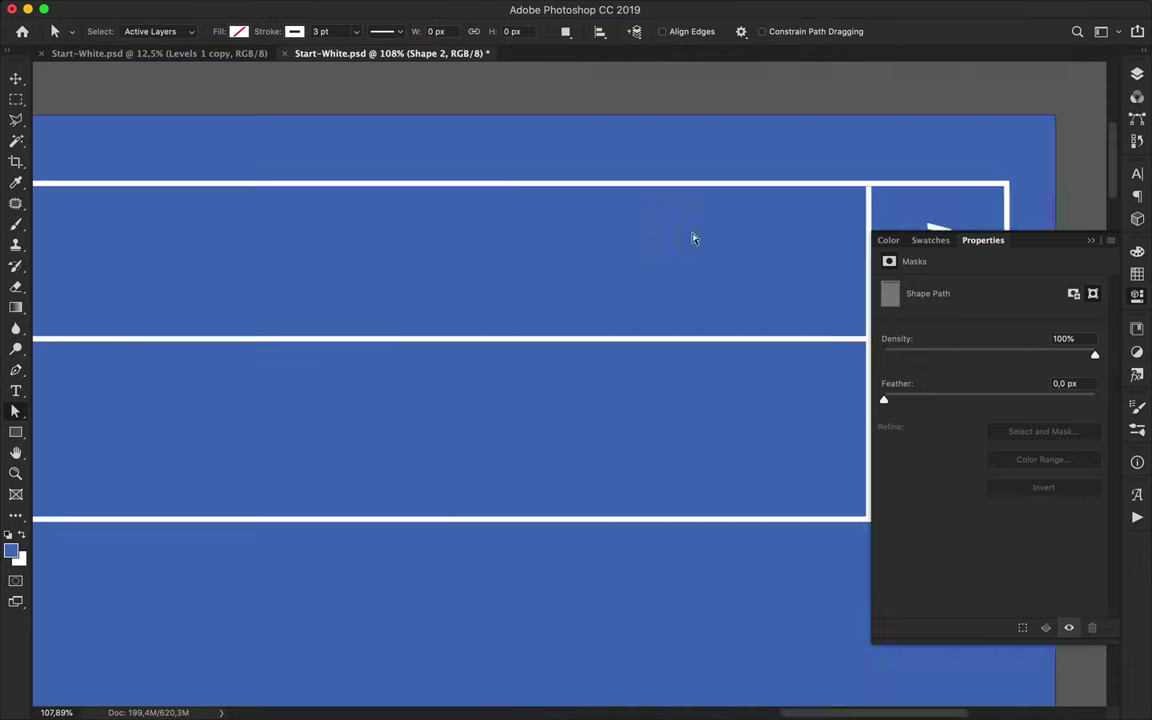
pyautogui.scroll(3, 614, 225)
pyautogui.press('v')
pyautogui.keyDown('super'); pyautogui.click(605, 223); pyautogui.keyUp('super')
pyautogui.press('a')
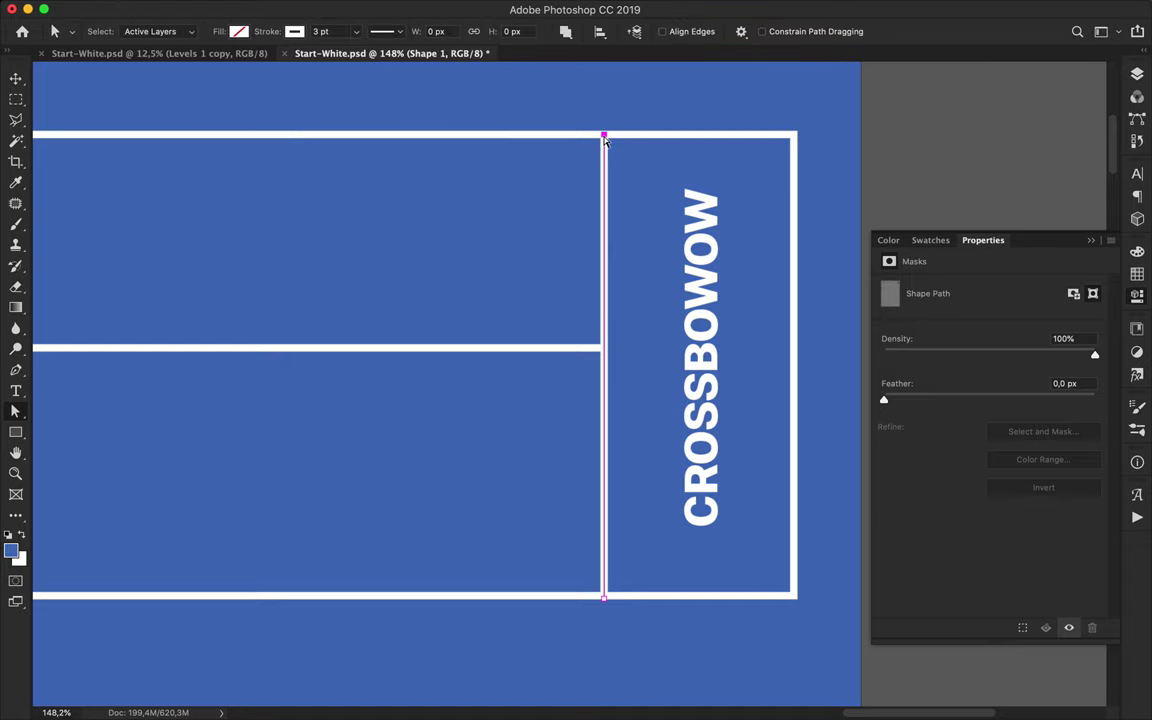
pyautogui.hscroll(-15, 555, 216)
pyautogui.press('v')
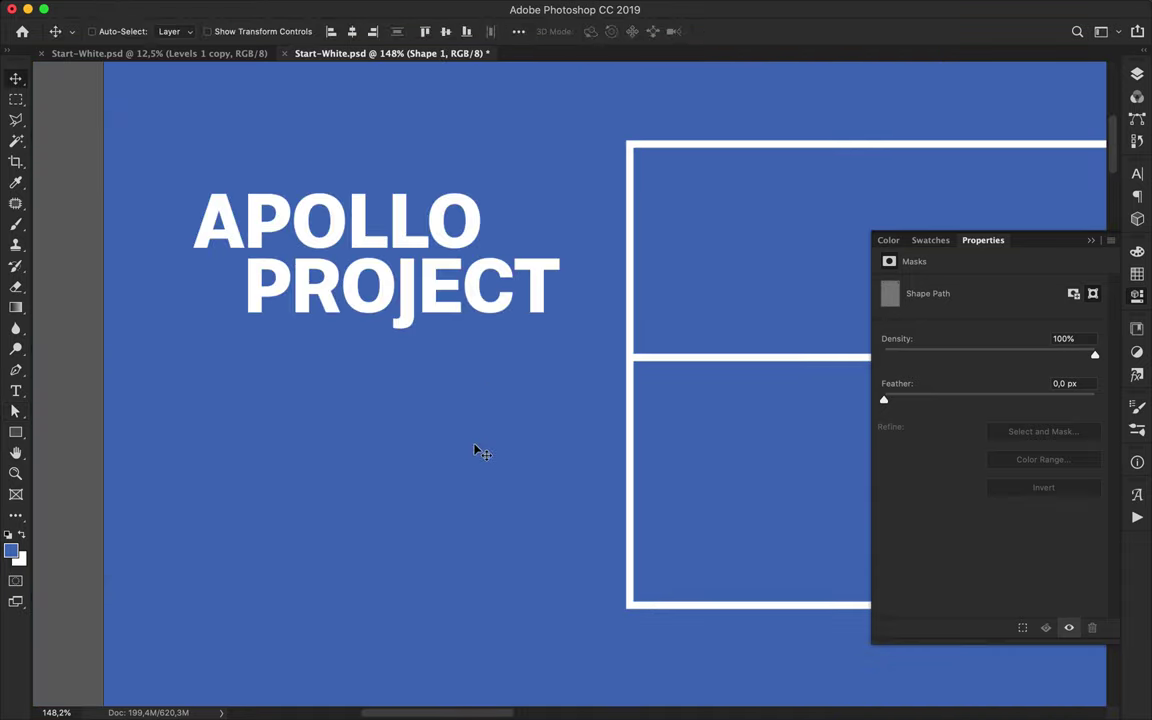
pyautogui.scroll(-10, 478, 452)
pyautogui.scroll(-1, 477, 451)
# Draw a rectangle of about 318 by 781 px over the CROSSBOWOW cell with a white fill and no stroke.
pyautogui.keyDown('super'); pyautogui.click(452, 368); pyautogui.keyUp('super')
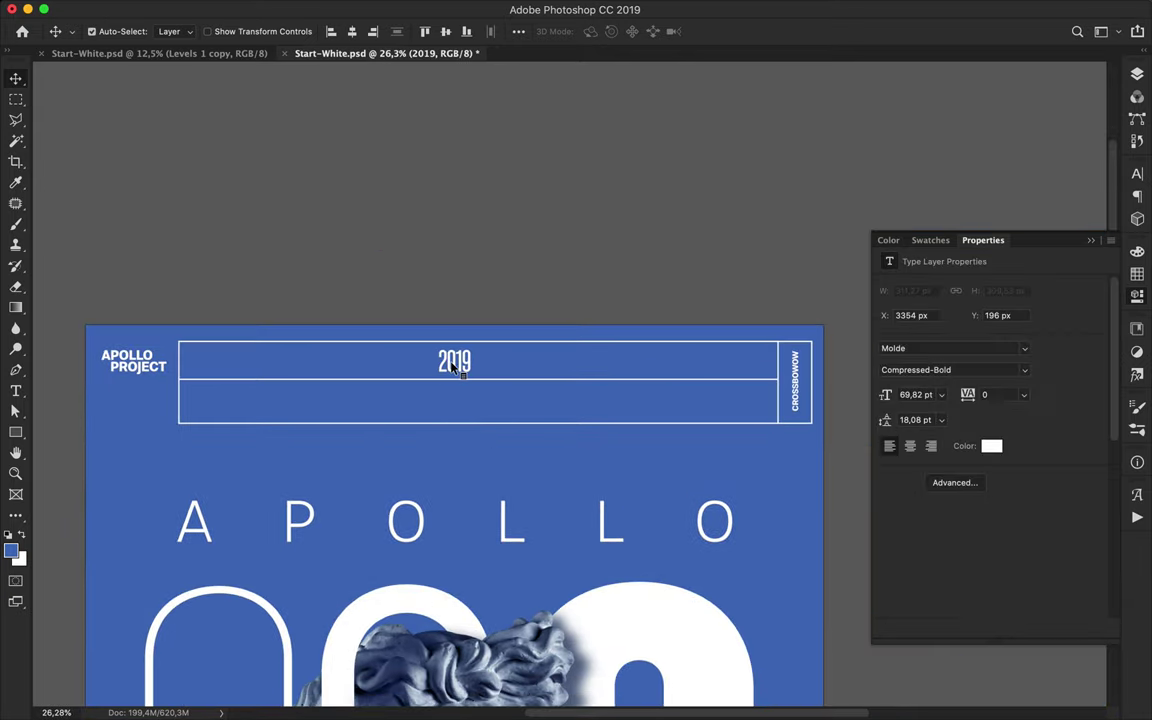
pyautogui.scroll(4, 790, 366)
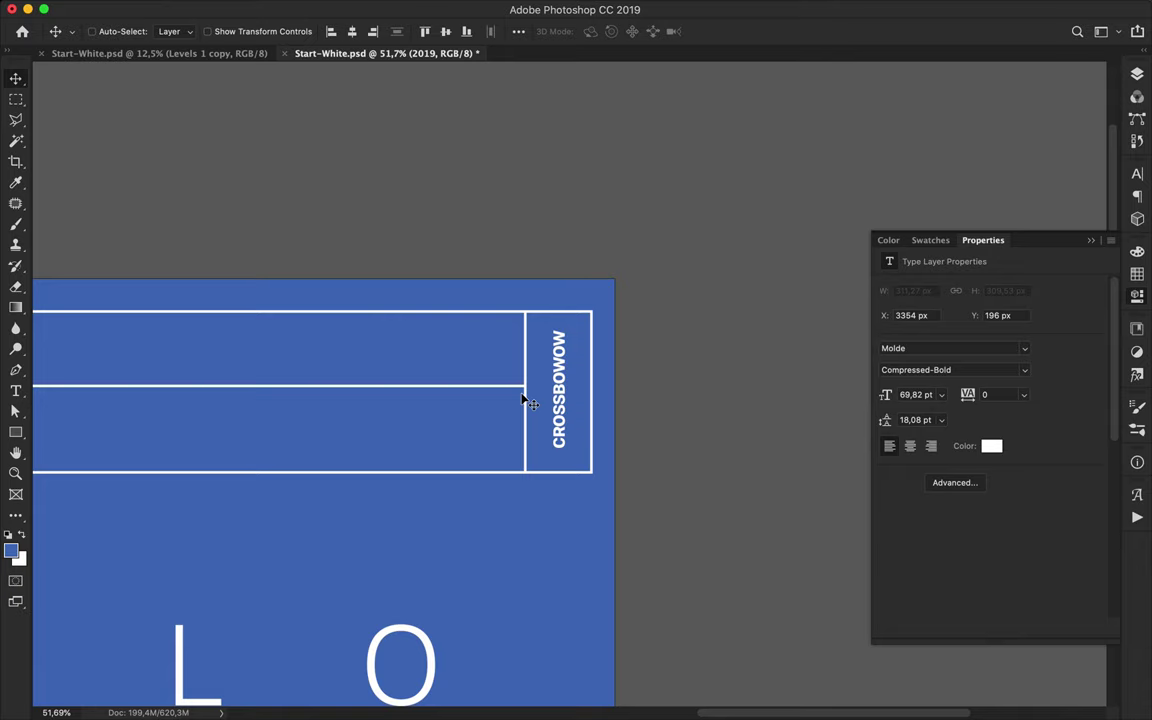
pyautogui.press('u')
pyautogui.moveTo(525, 311)
pyautogui.mouseDown()
pyautogui.moveTo(590, 405)
pyautogui.moveTo(591, 472)
pyautogui.mouseUp()
pyautogui.click(235, 34)
pyautogui.click(164, 66)
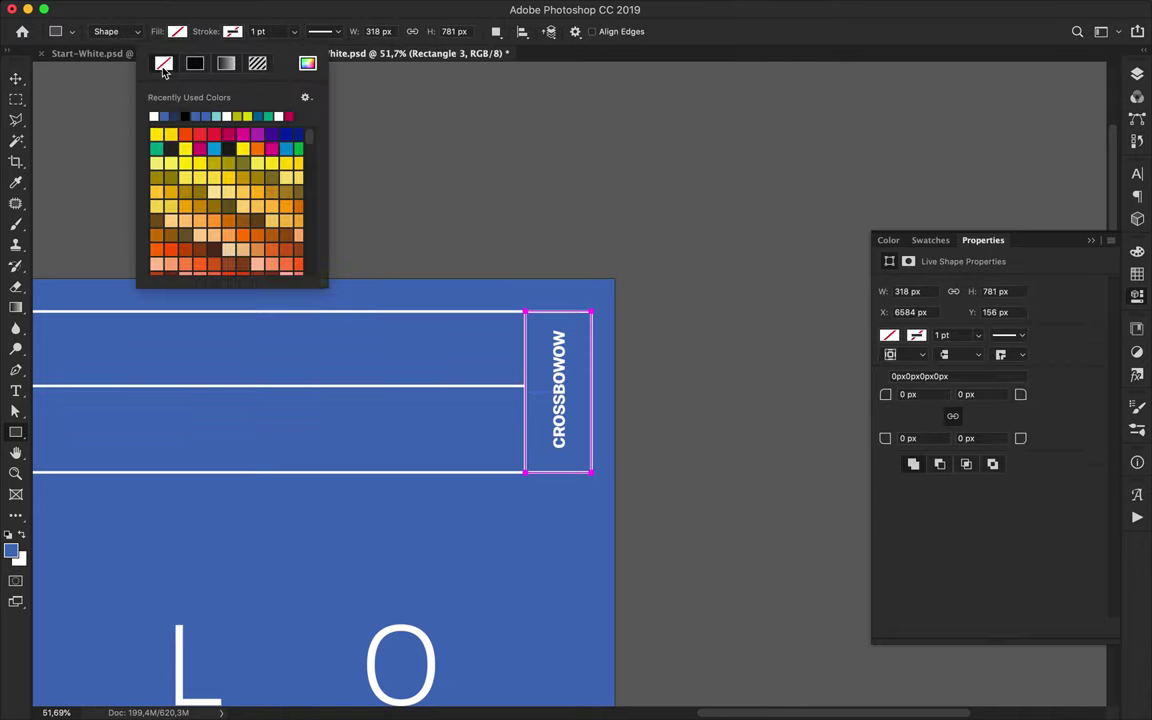
pyautogui.click(178, 32)
pyautogui.click(98, 116)
# Stack the white rectangle below the header text layers and select the CROSSBOWOW text layer.
pyautogui.press('v')
pyautogui.click(1144, 76)
pyautogui.moveTo(1019, 423); pyautogui.dragTo(1000, 460)
pyautogui.click(1013, 300)
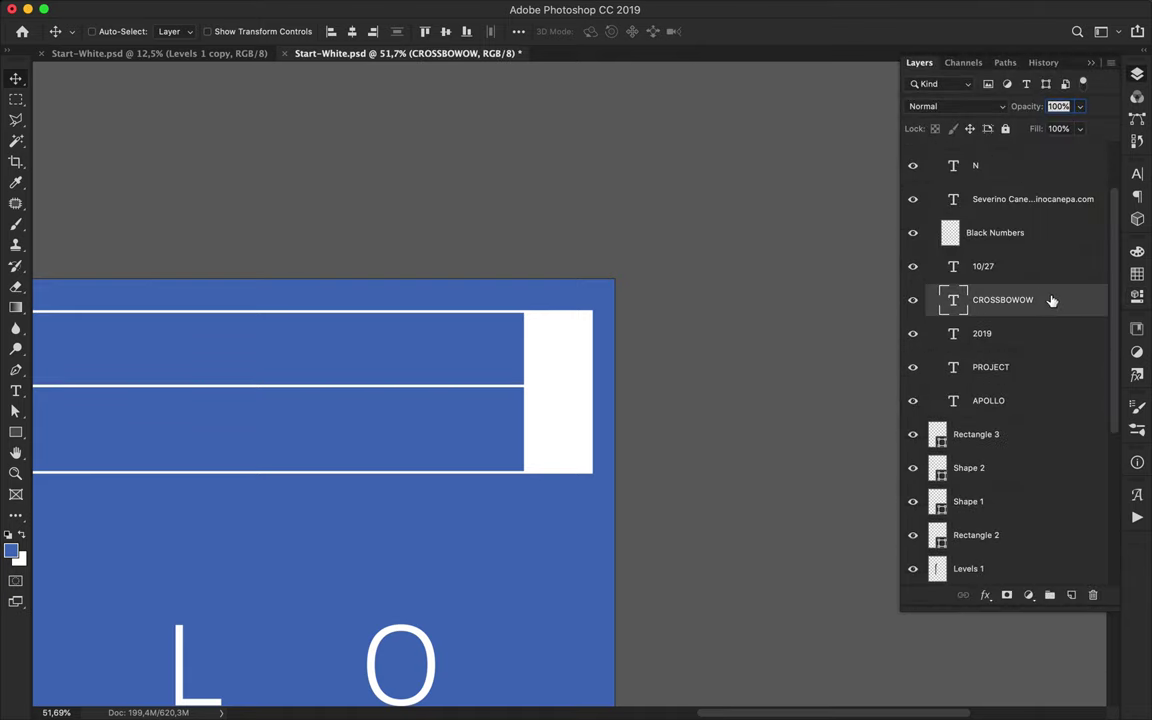
# Recolor the CROSSBOWOW text in the poster's blue, #456fbc, so it contrasts with the white rectangle.
pyautogui.press('t')
pyautogui.click(651, 31)
pyautogui.click(1138, 275)
pyautogui.click(896, 261)
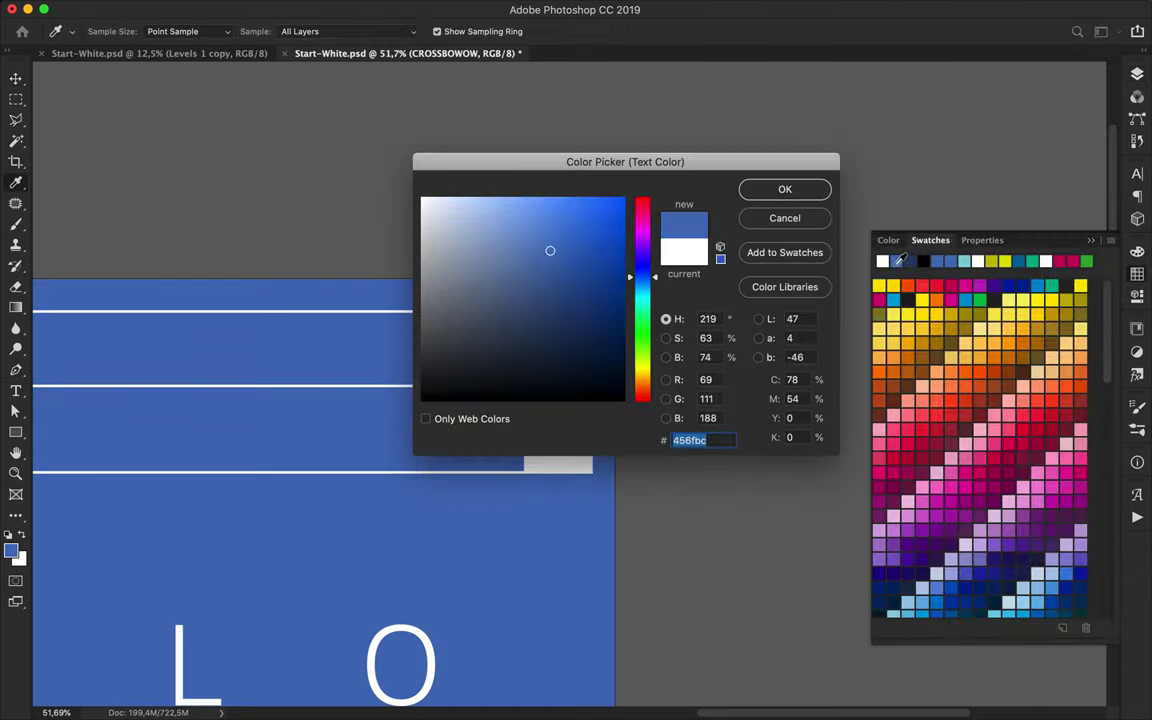
pyautogui.click(783, 188)
pyautogui.press('v')
# Draw a vertical 1 pt white line just before 2019, from the header frame's upper edge down to the horizontal divider.
pyautogui.scroll(-4, 609, 301)
pyautogui.scroll(-2, 610, 303)
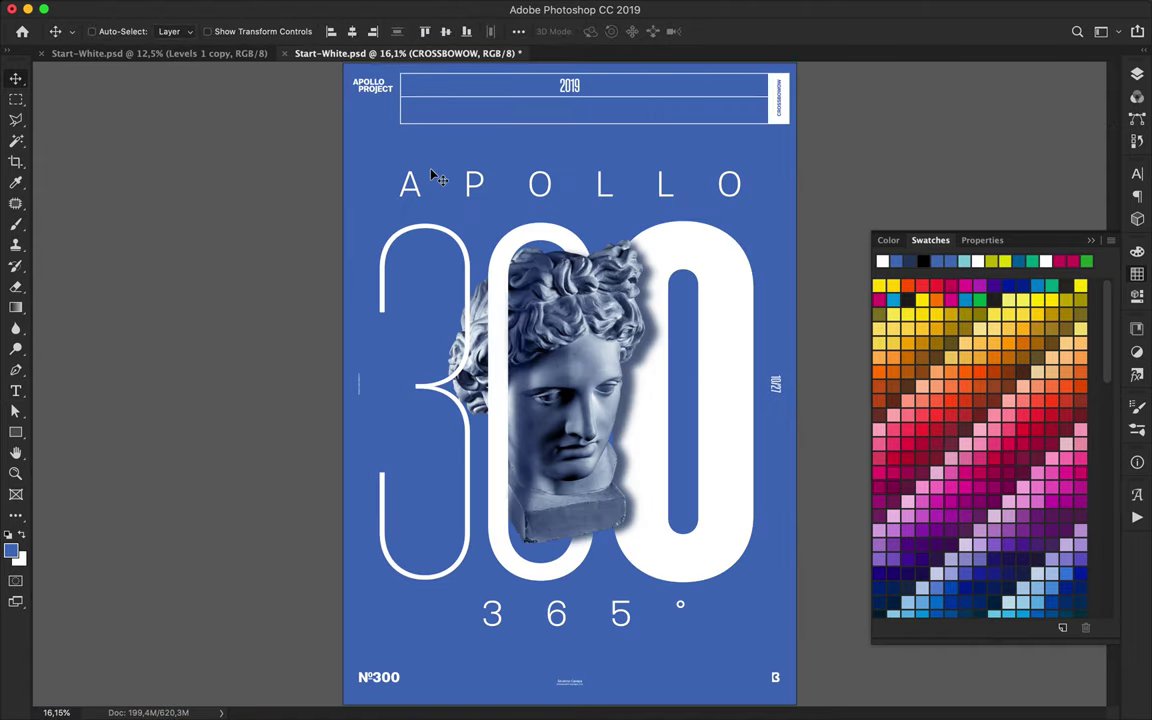
pyautogui.scroll(4, 432, 171)
pyautogui.scroll(4, 432, 171)
pyautogui.scroll(-2, 432, 171)
pyautogui.hscroll(2, 432, 171)
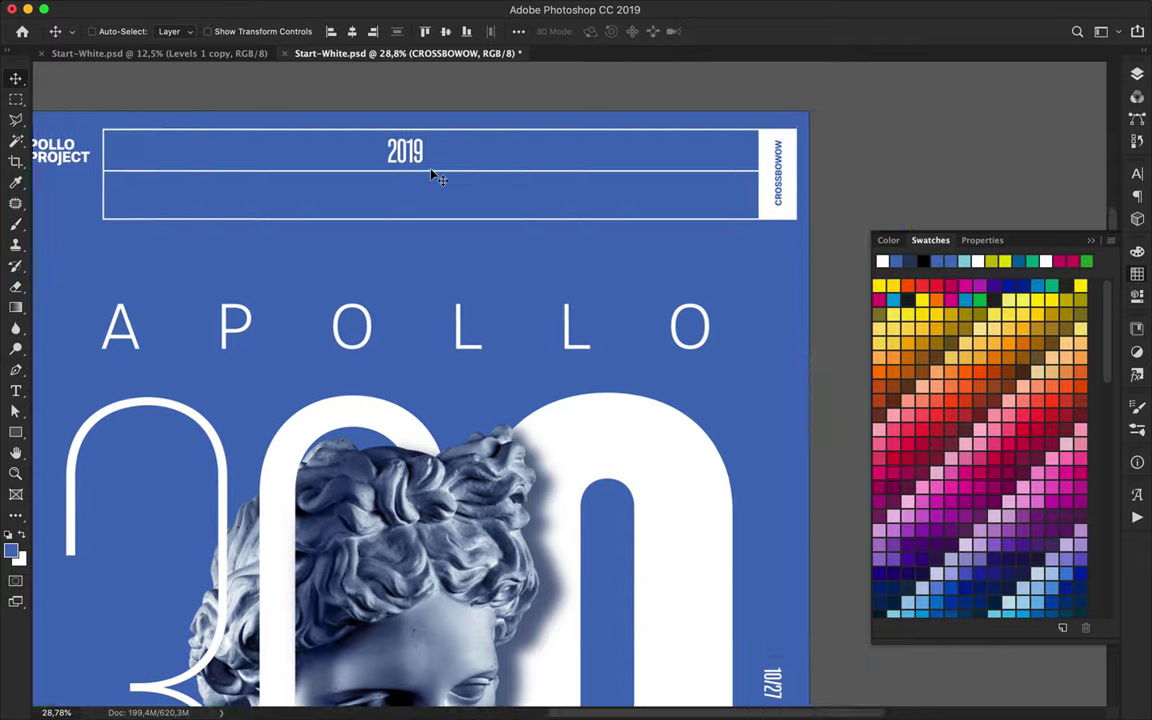
pyautogui.scroll(4, 432, 171)
pyautogui.scroll(4, 432, 171)
pyautogui.hscroll(-2, 432, 171)
pyautogui.press('p')
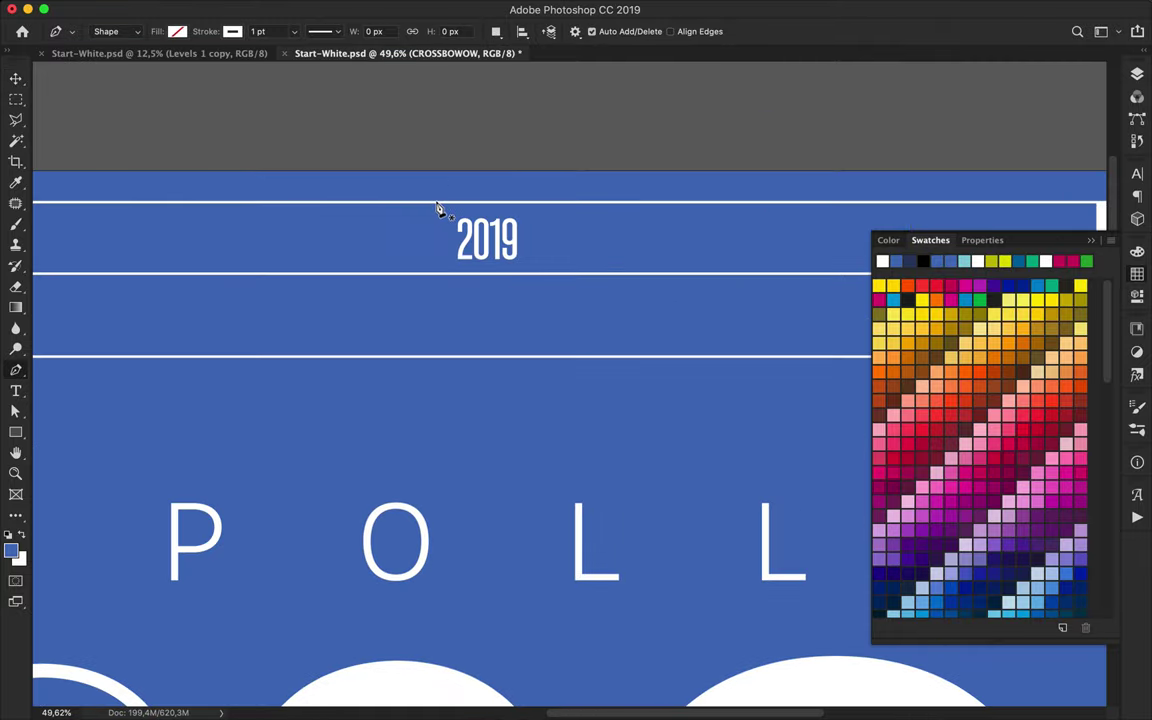
pyautogui.click(432, 204)
pyautogui.keyDown('shift'); pyautogui.click(432, 271); pyautogui.keyUp('shift')
pyautogui.press('v')
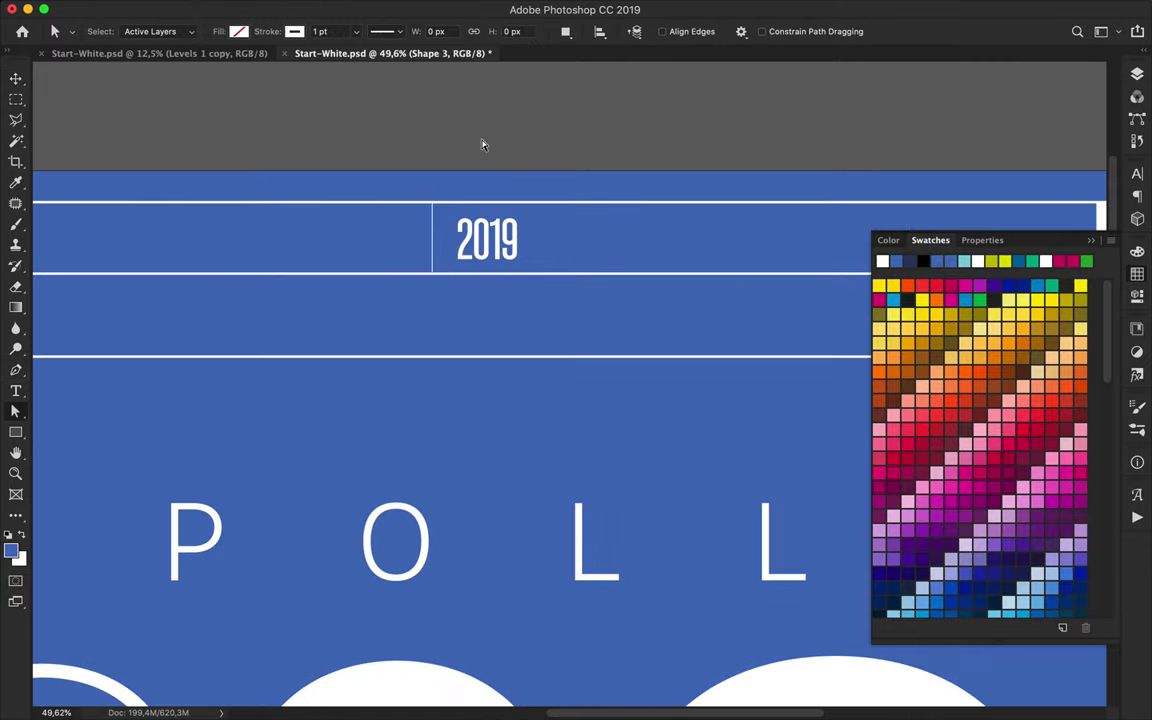
# Save the poster document and review the whole composition.
pyautogui.press('super+0')
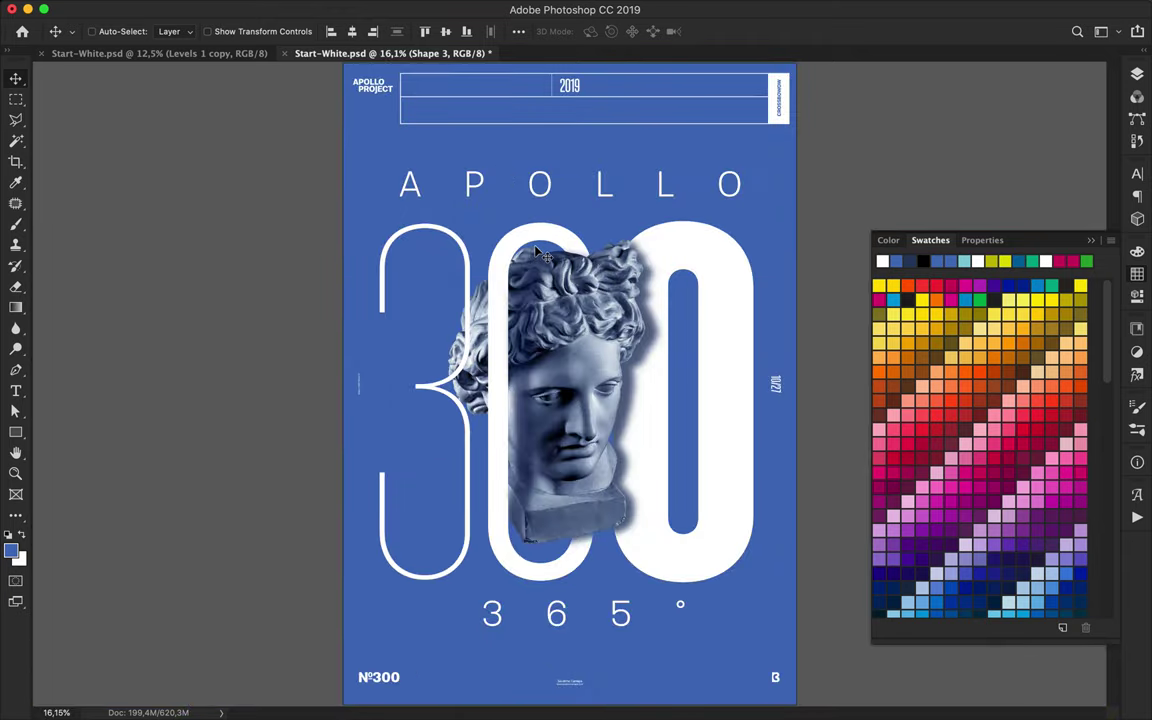
pyautogui.press('super+s')
pyautogui.click(805, 10)
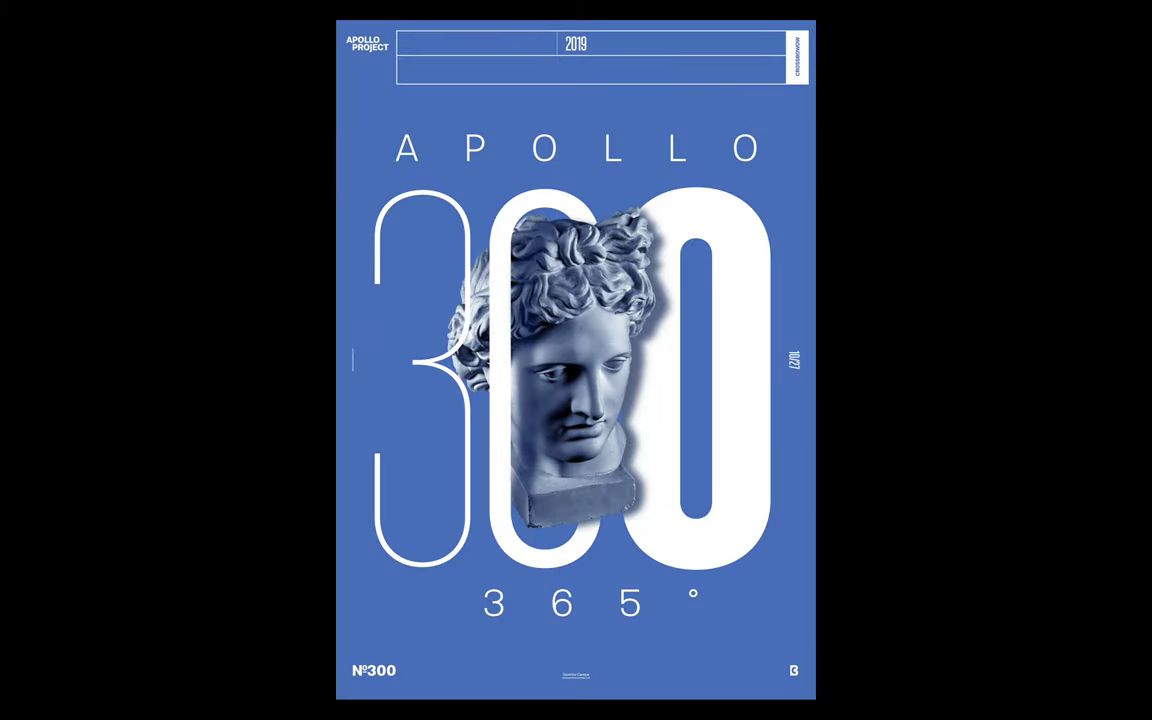